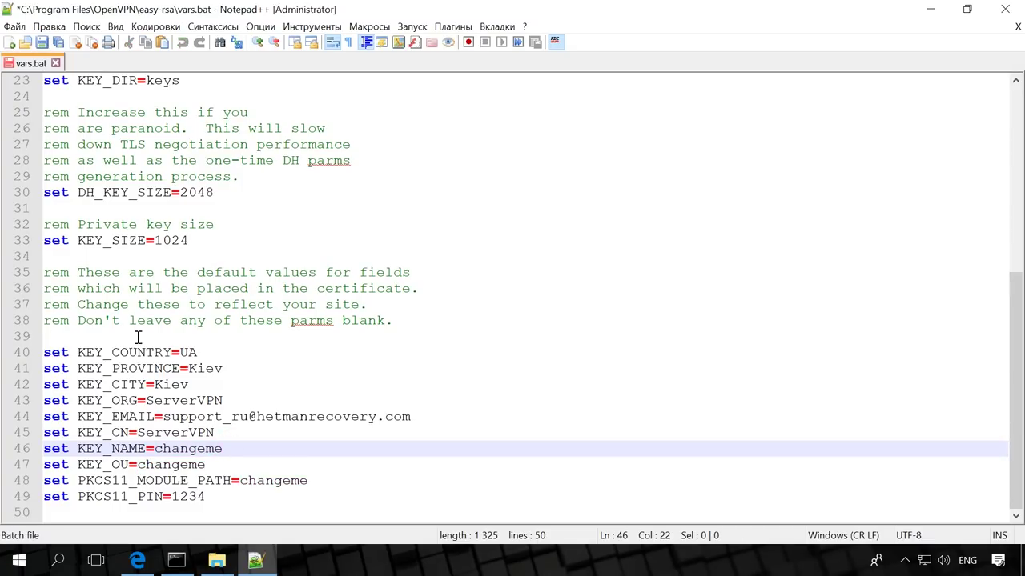
Save vars.bat, close Notepad++ and minimize the easy-rsa Explorer window
click(42, 43)
click(1005, 8)
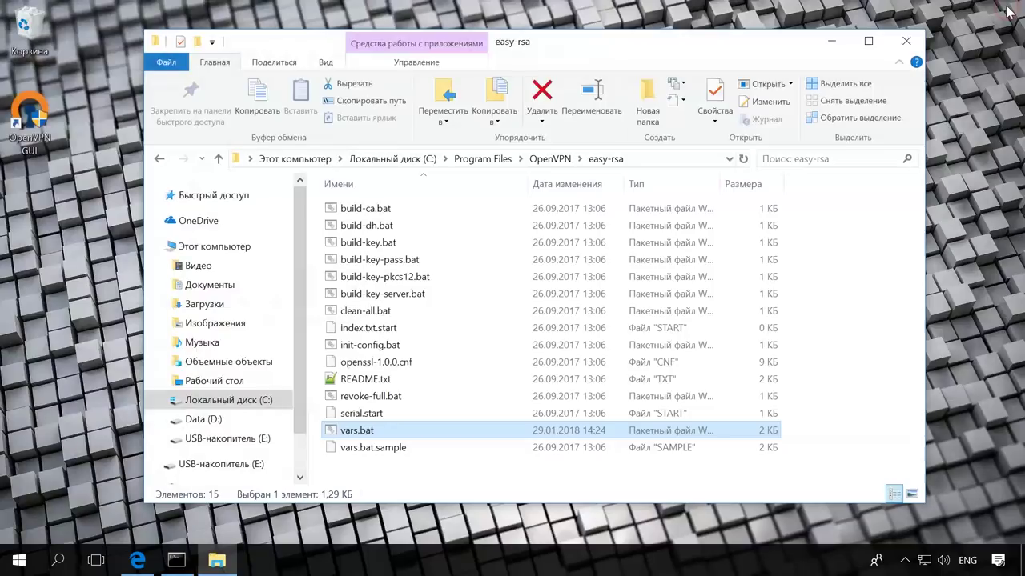
click(847, 42)
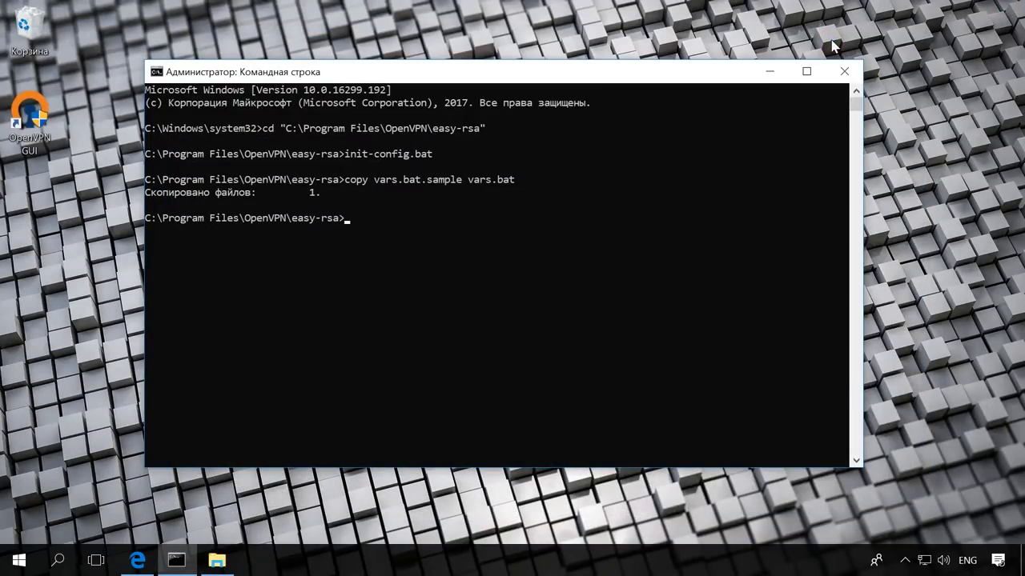
In Command Prompt, change into the easy-rsa folder and run vars and clean-all
click(349, 222)
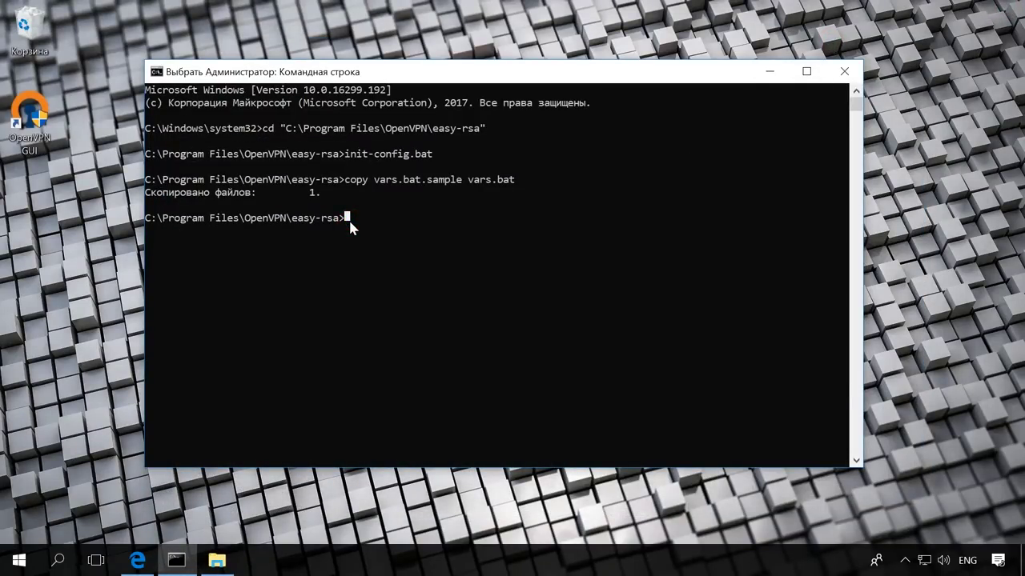
key(Up)
key(Up)
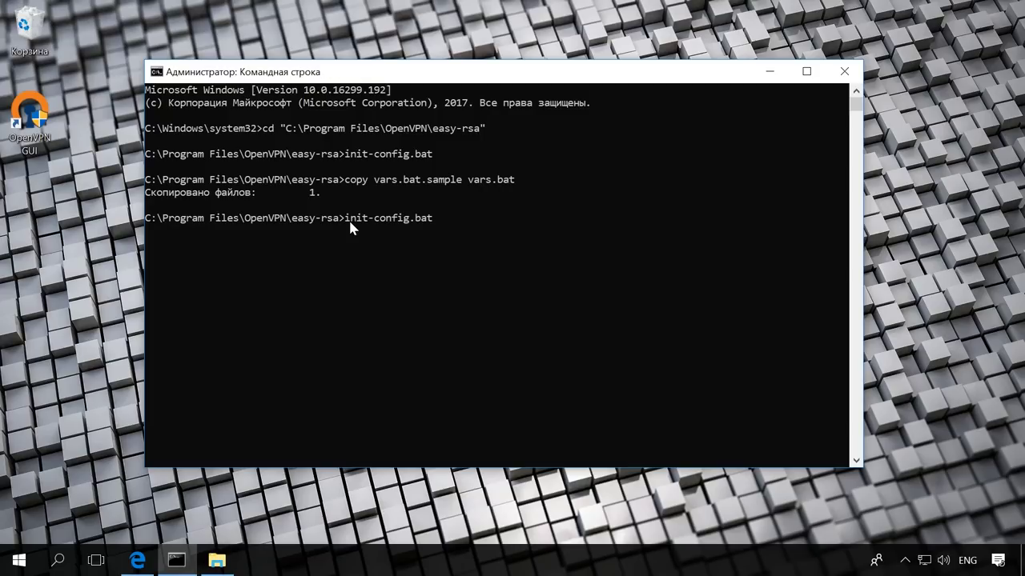
key(Up)
key(Return)
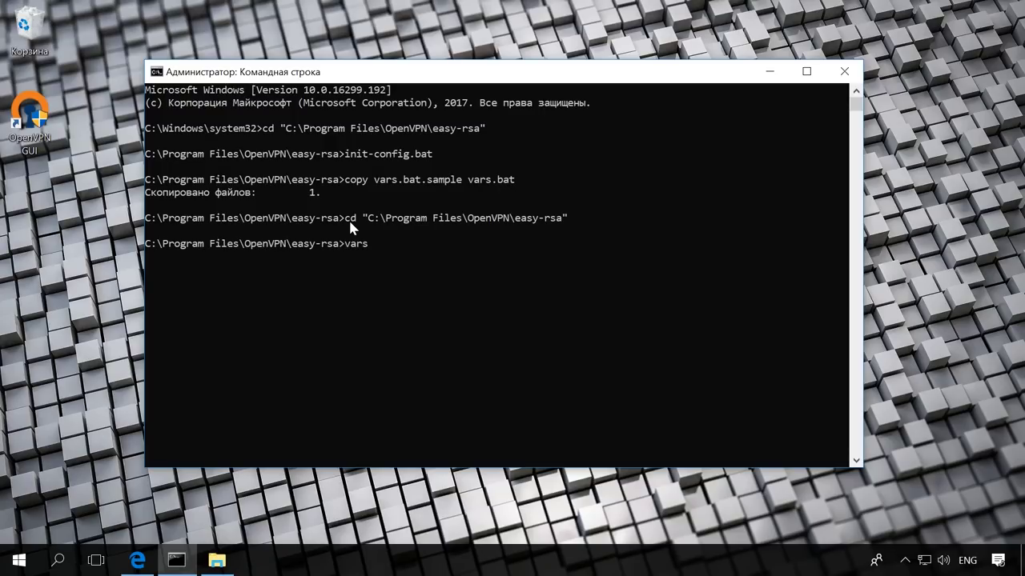
key(Return)
text(clean-all)
key(Return)
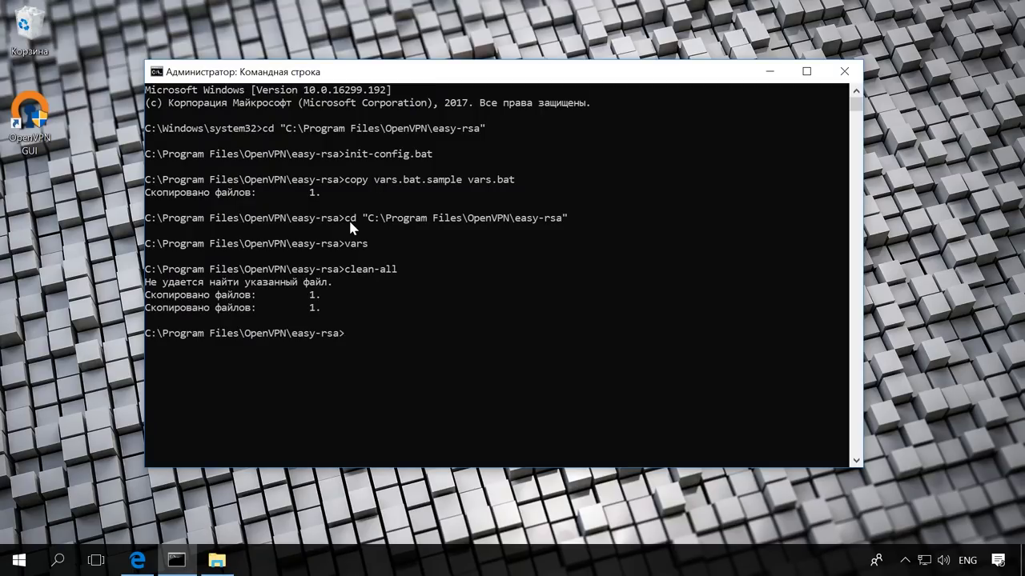
Run build-dh and select the resulting 'openssl is not recognized' error text
text(build-dh)
key(Return)
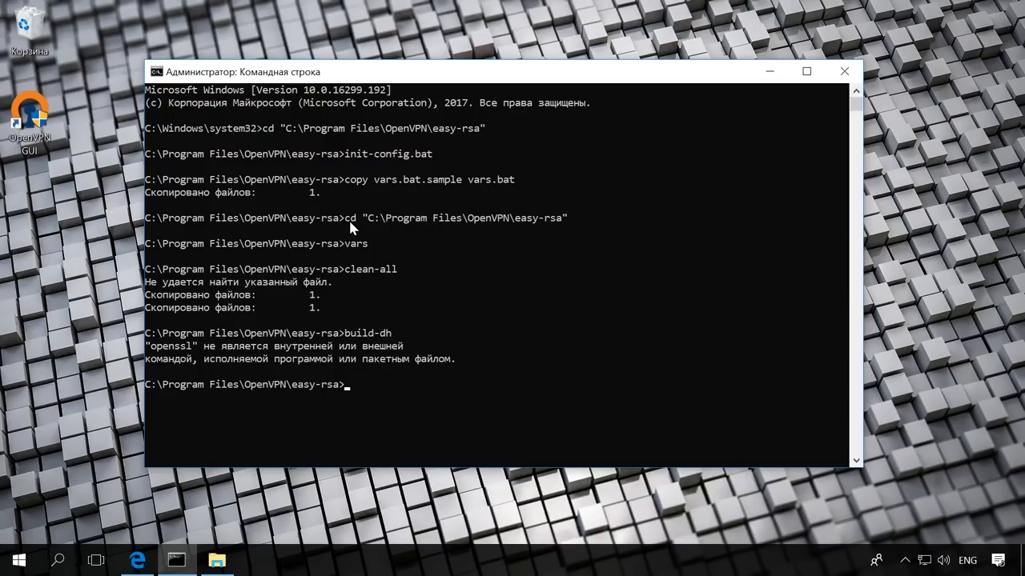
drag(147, 345, 413, 344)
drag(472, 360, 473, 361)
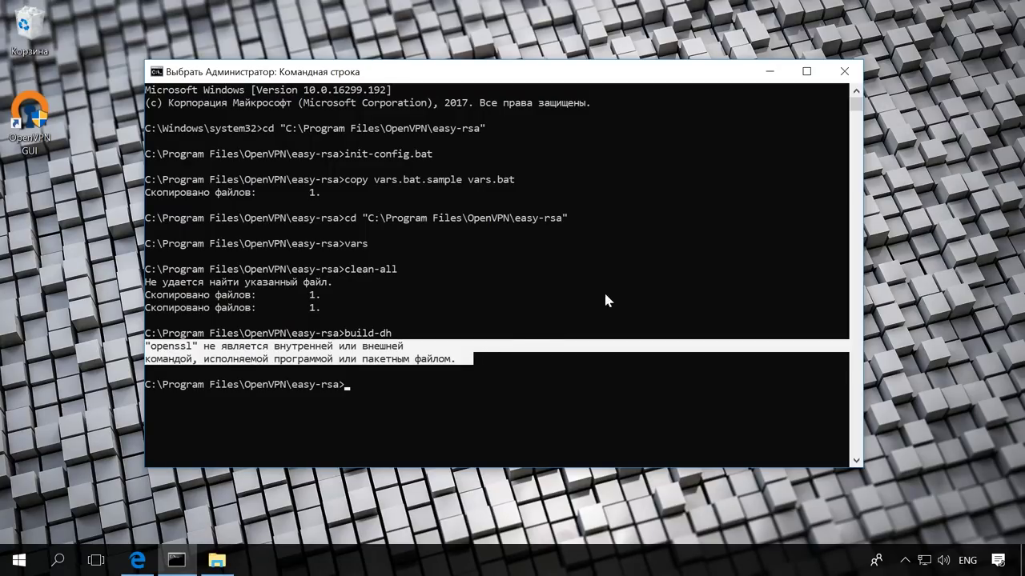
From This PC's properties, reach Environment Variables and start editing the user Path variable
click(775, 75)
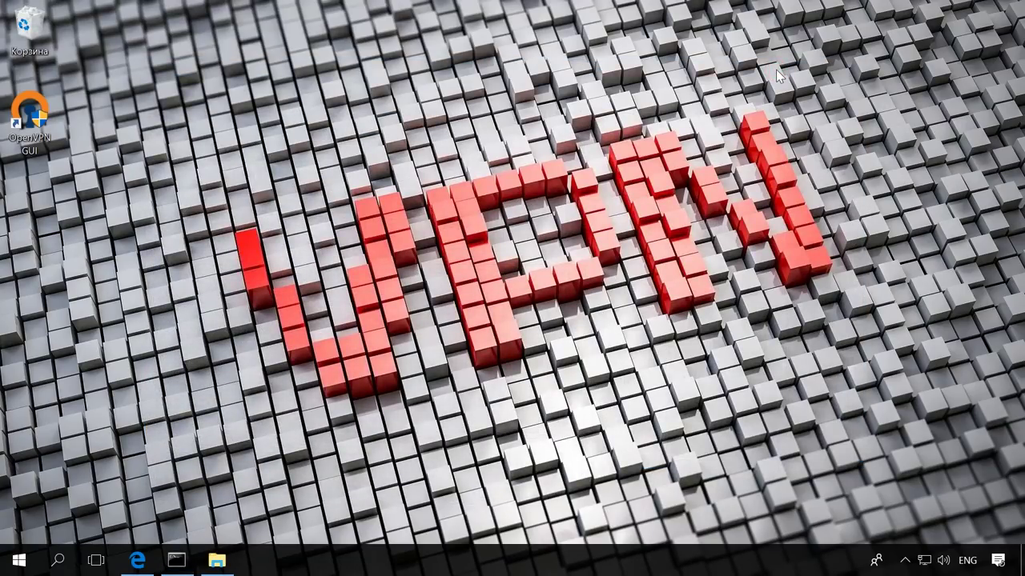
key(super+e)
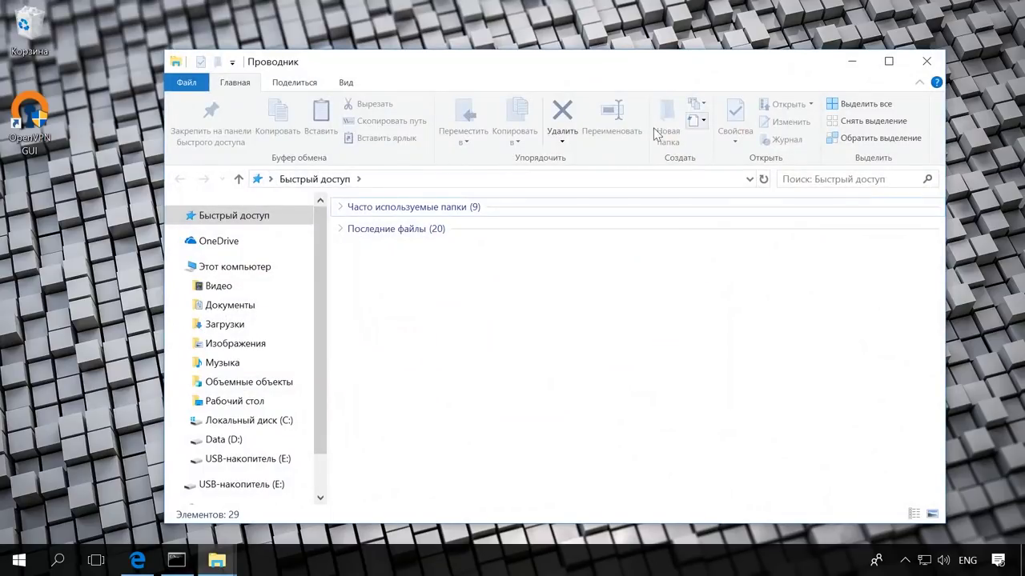
right_click(255, 270)
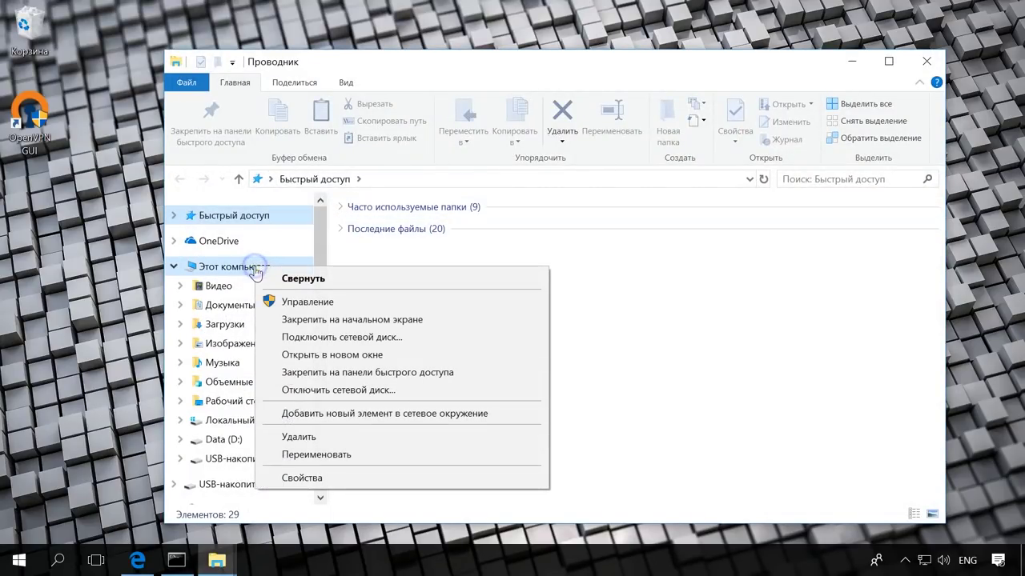
click(464, 477)
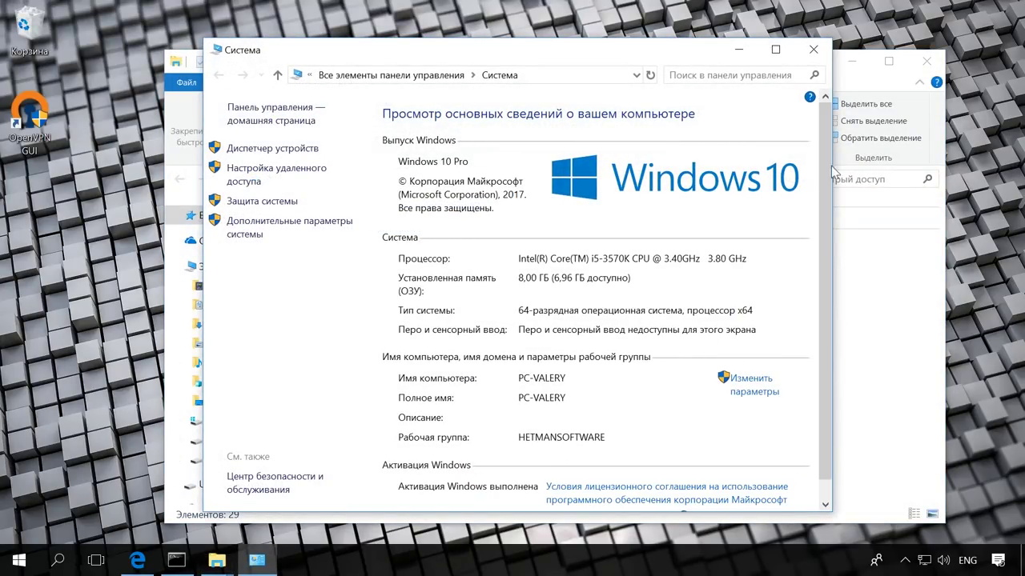
click(938, 59)
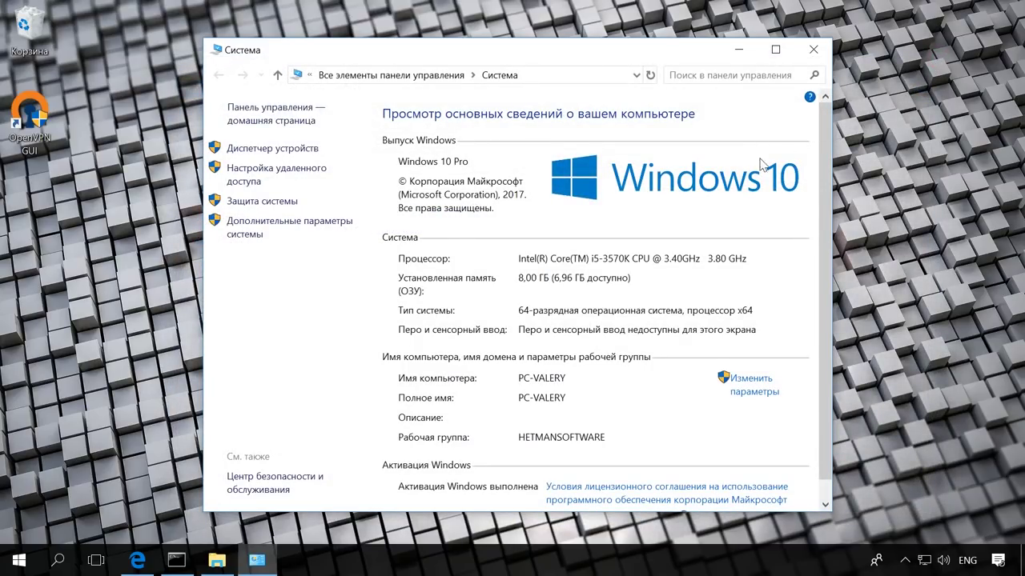
click(315, 228)
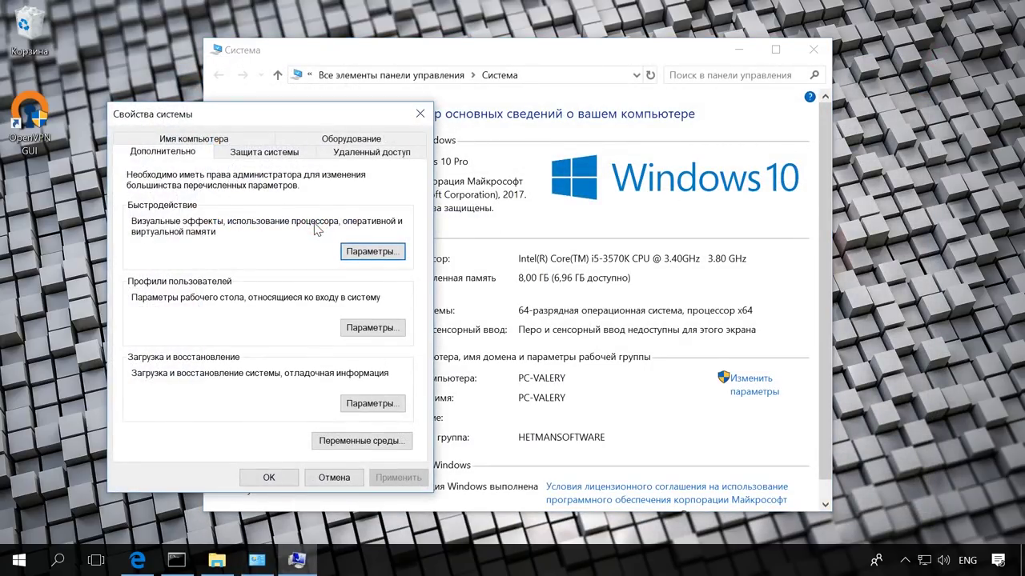
click(165, 153)
click(398, 442)
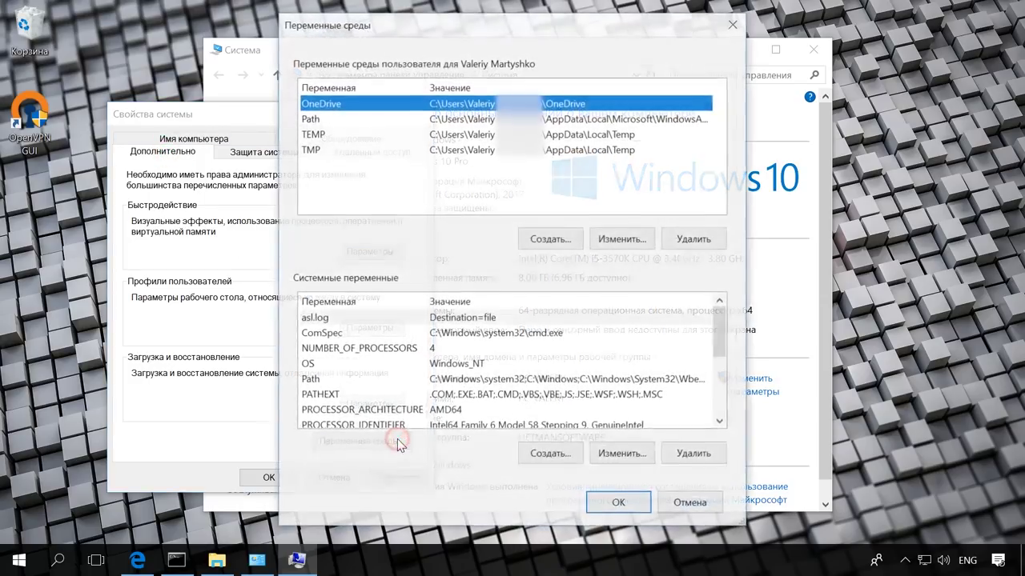
click(392, 61)
click(364, 120)
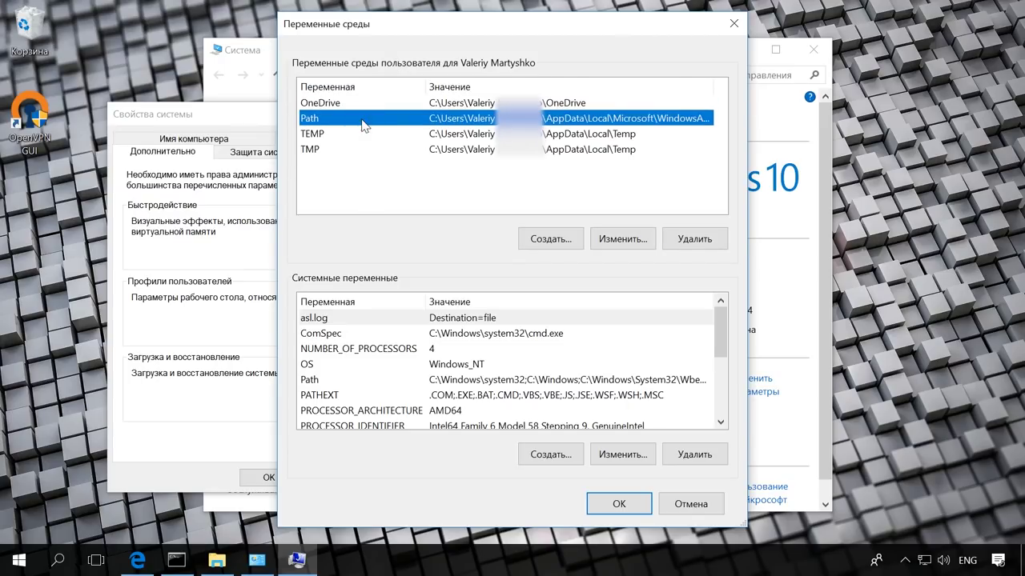
click(613, 237)
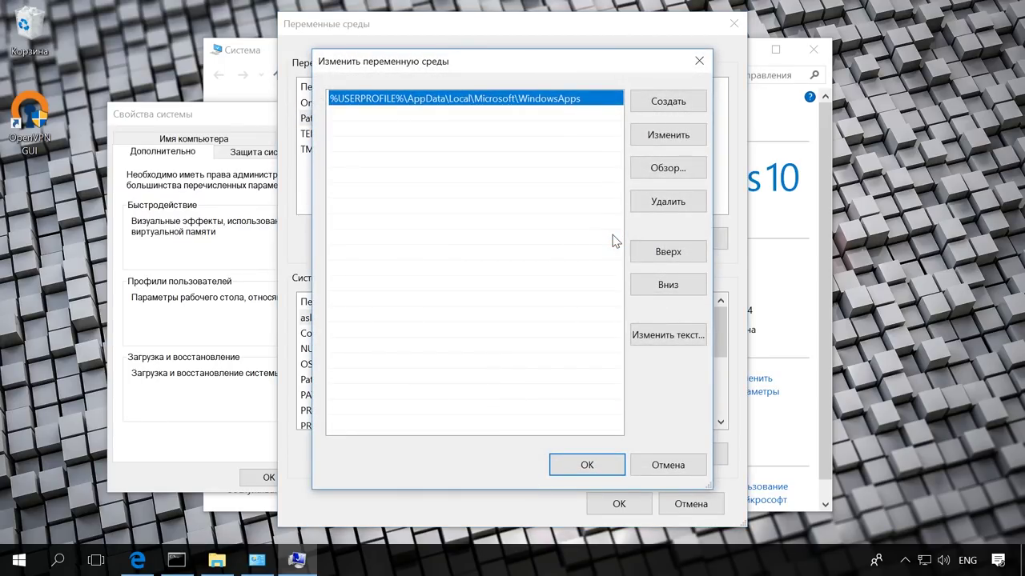
Add the folder C:\Program Files\OpenVPN\bin to the user Path variable
click(671, 169)
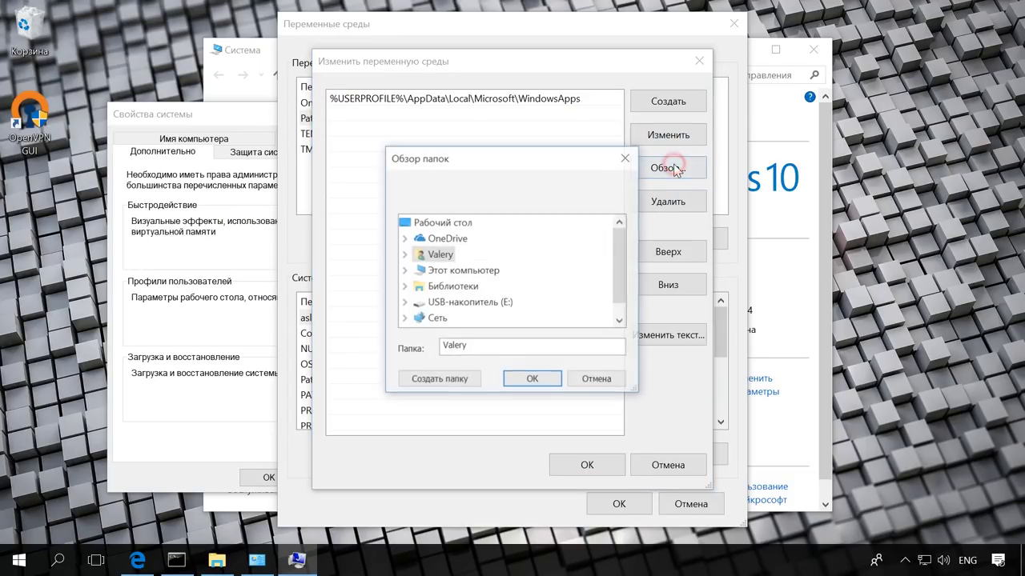
click(403, 271)
scroll(407, 226, down, 2)
click(417, 258)
scroll(417, 264, down, 3)
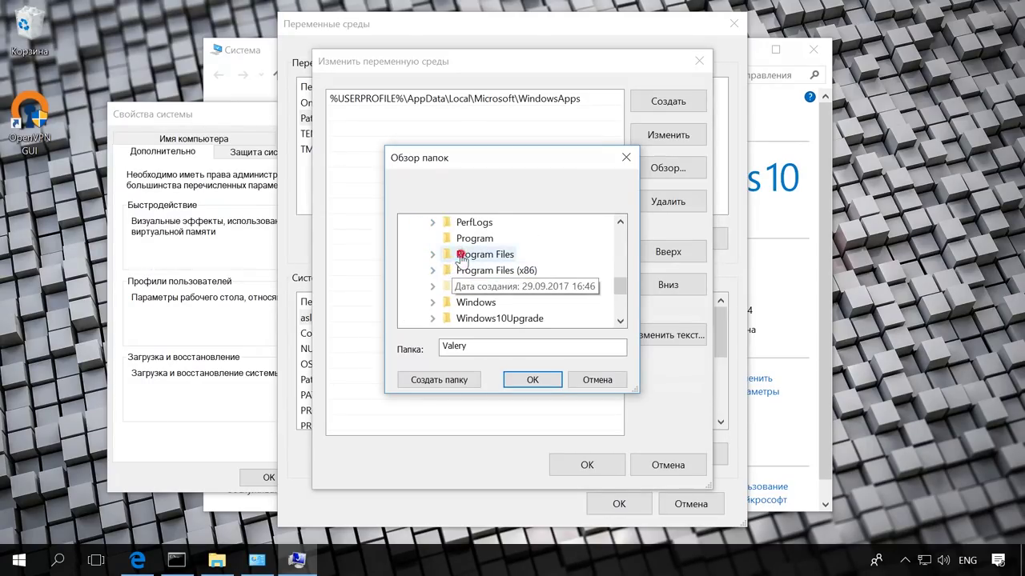
double_click(464, 252)
scroll(480, 267, down, 3)
scroll(490, 266, up, 1)
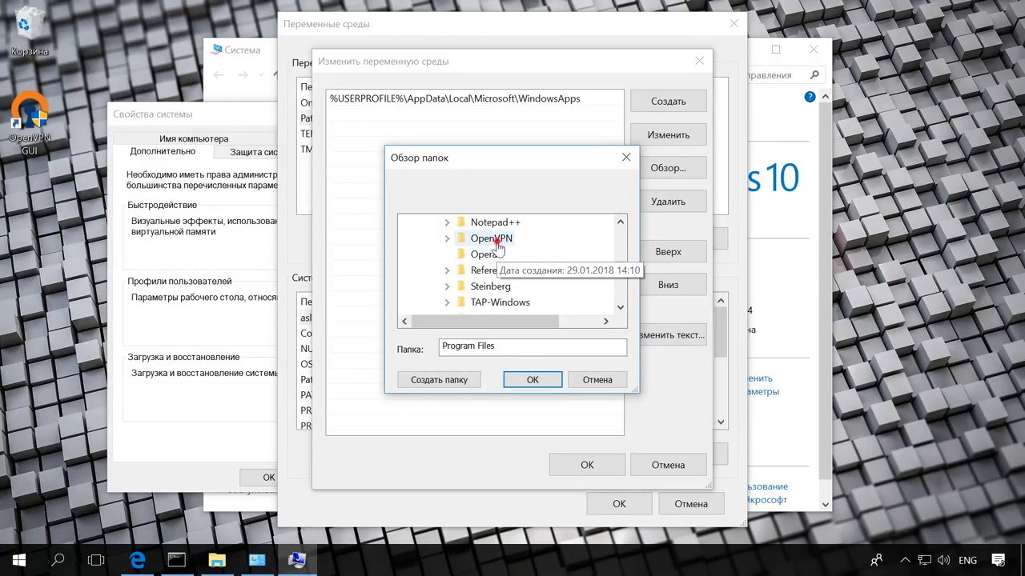
double_click(487, 238)
click(491, 238)
click(532, 379)
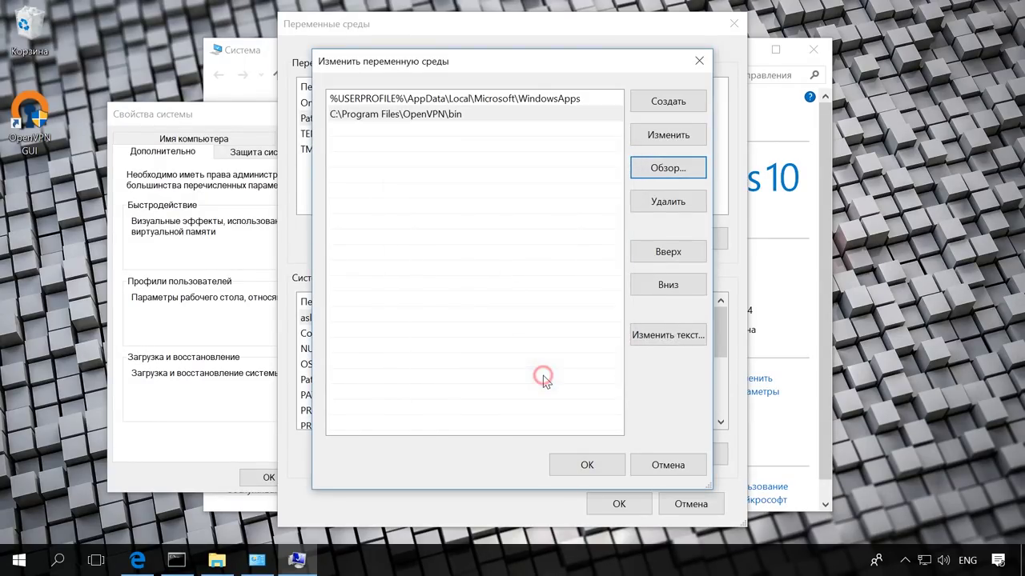
Confirm the Path change and close all the System Properties windows
click(586, 465)
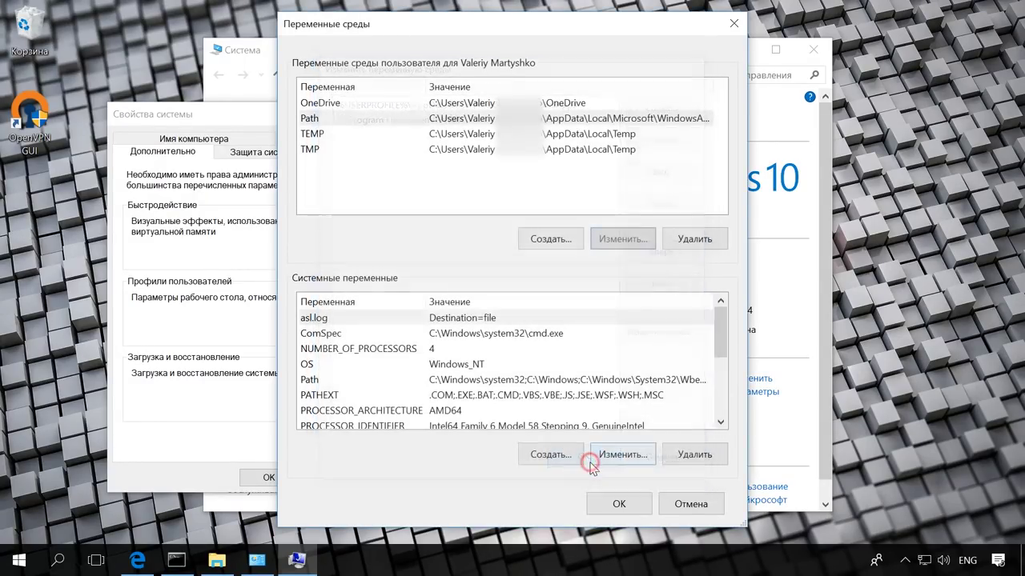
click(616, 503)
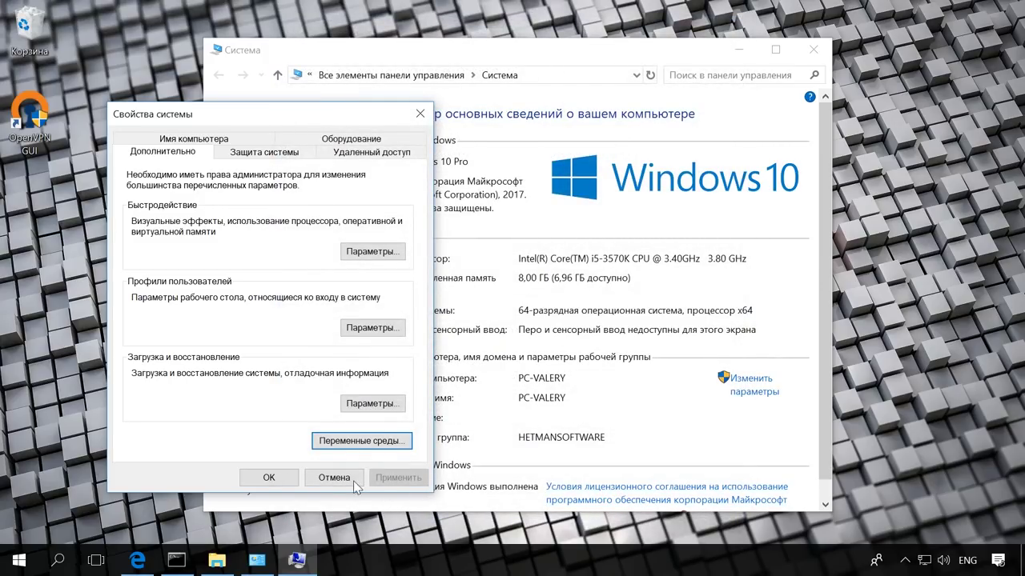
click(280, 478)
click(813, 50)
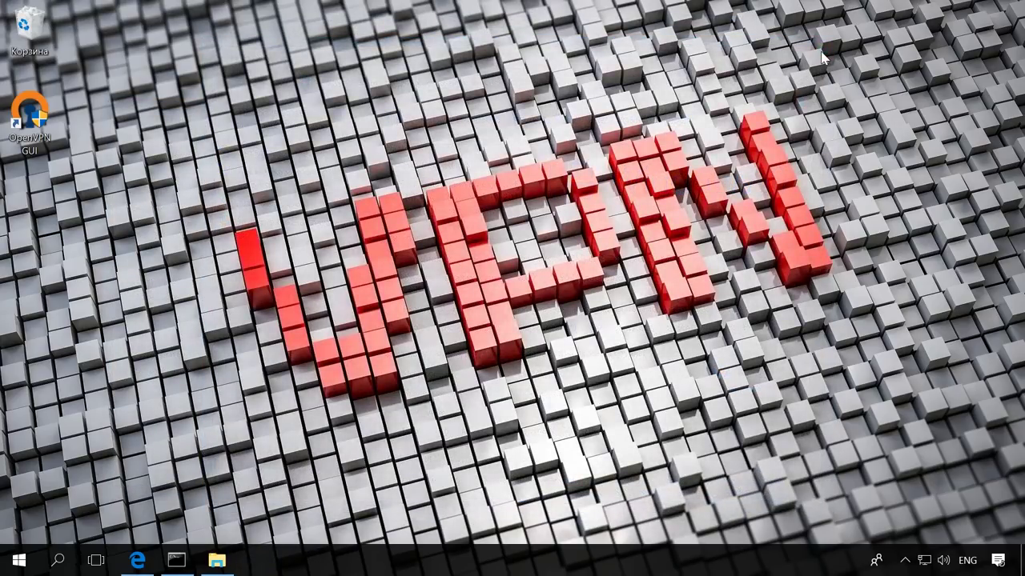
Replace the old console with a new Command Prompt running as administrator
right_click(176, 560)
click(174, 525)
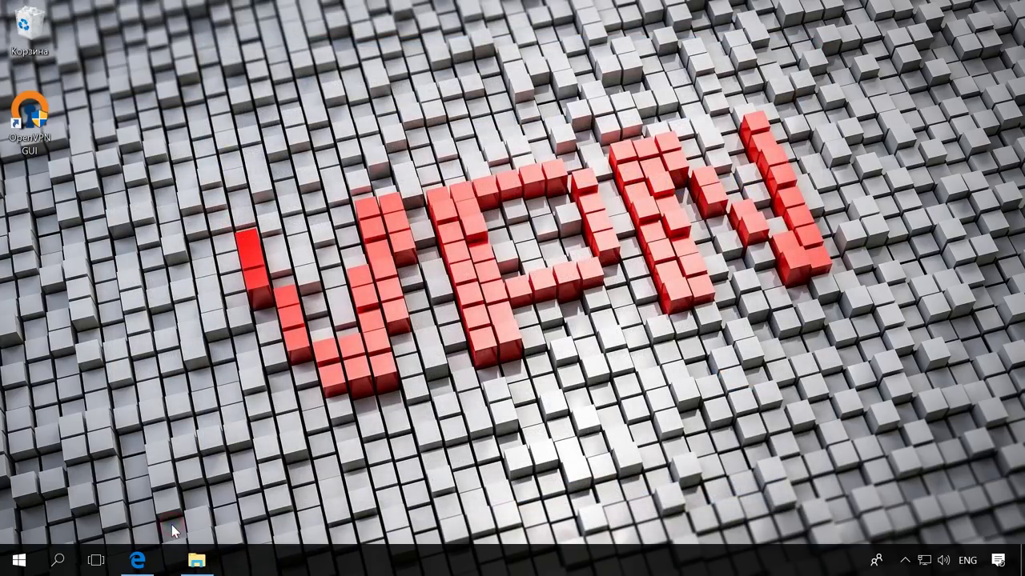
click(57, 560)
text(cmd)
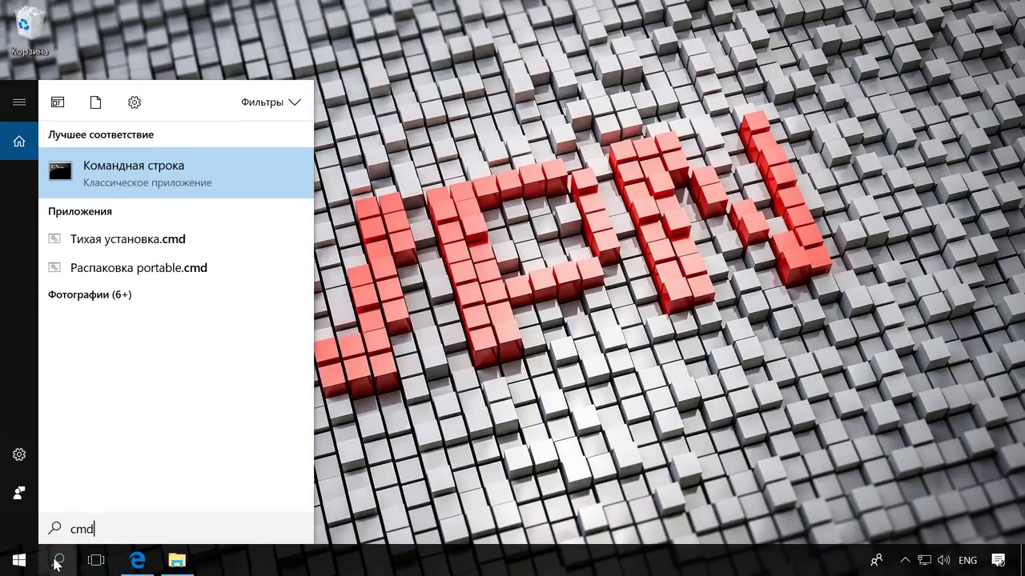
right_click(224, 180)
click(200, 196)
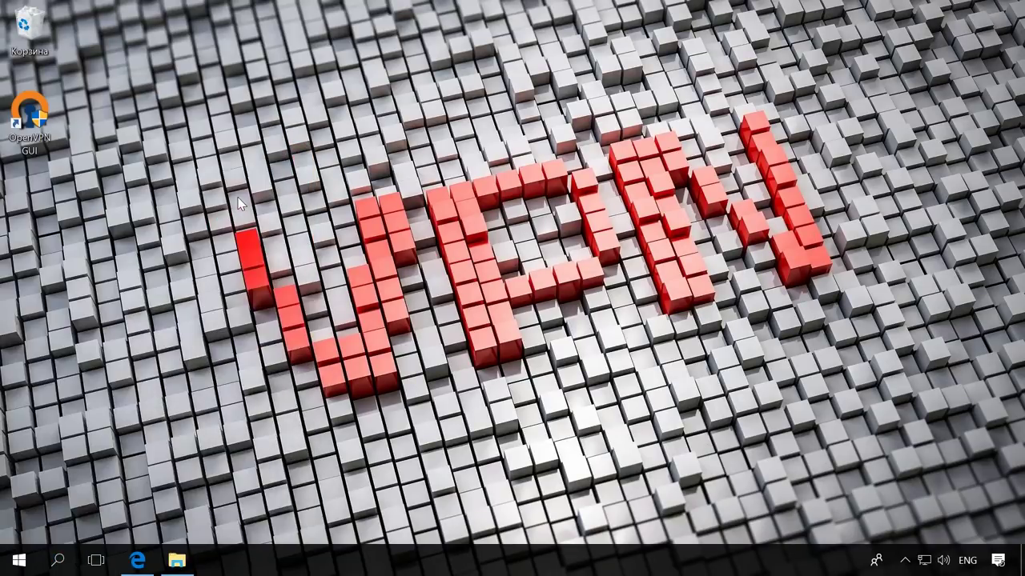
drag(356, 133, 406, 80)
Change into the quoted easy-rsa folder path and run init-config.bat
text(cd)
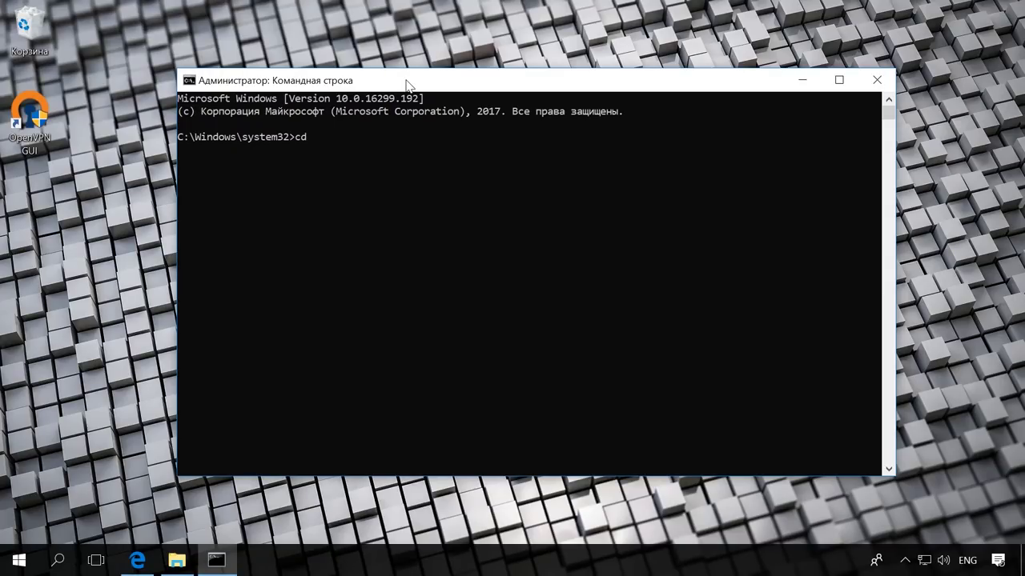
text(C:\Program Files\OpenVPN\easy-rsa)
key(Left)
key(Left)
key(Left)
key(Left)
key(Left)
key(Left)
key(Left)
key(Left)
key(Left)
key(Left)
key(Left)
key(Left)
key(Left)
key(Left)
key(Left)
key(Left)
key(Left)
key(Left)
key(Left)
key(Left)
text(")
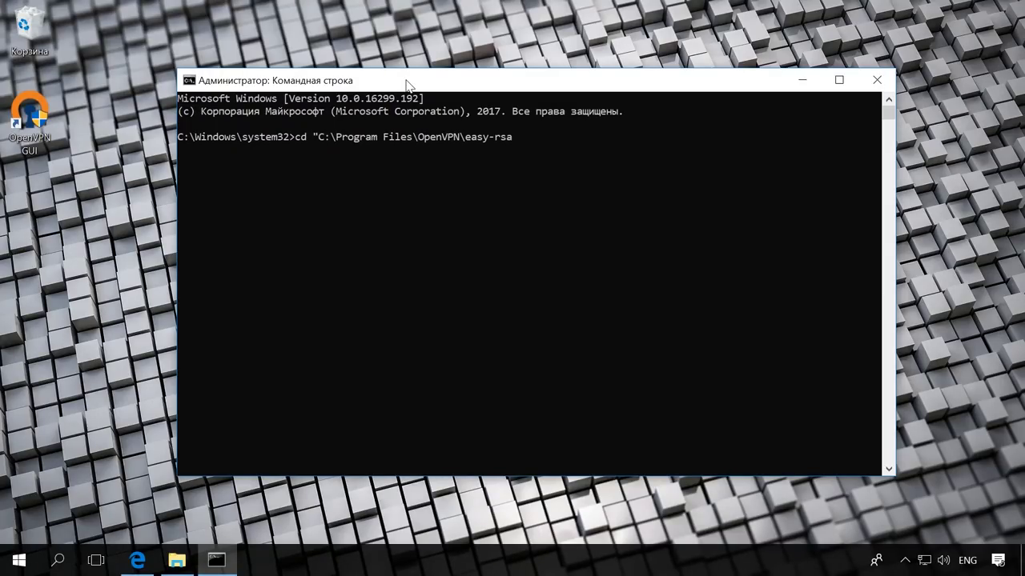
key(Return)
text(init-confi)
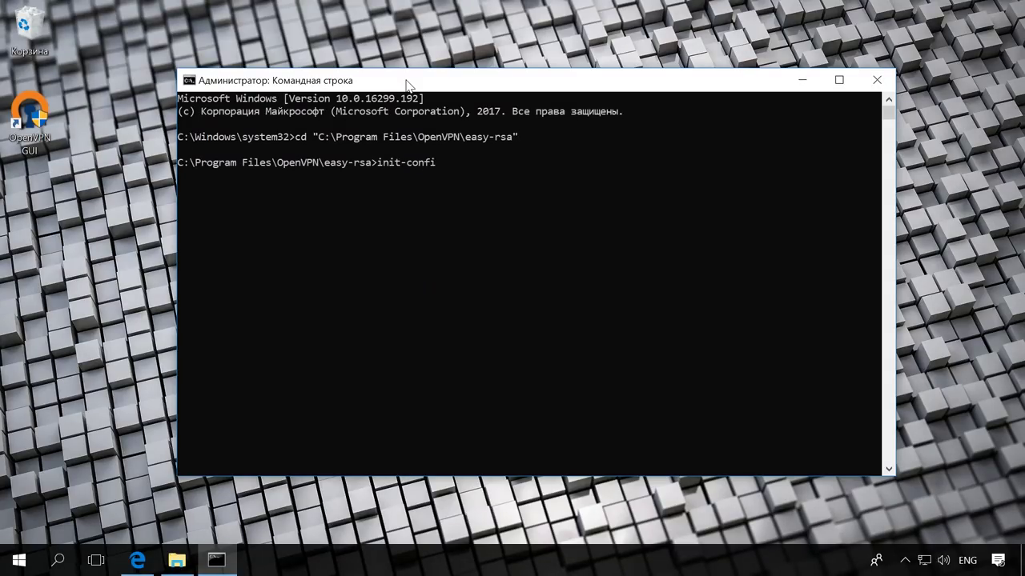
text(g.bat)
key(Return)
Run vars, clean-all and build-dh to generate the Diffie-Hellman parameters
text(vars)
key(Return)
text(clean-all)
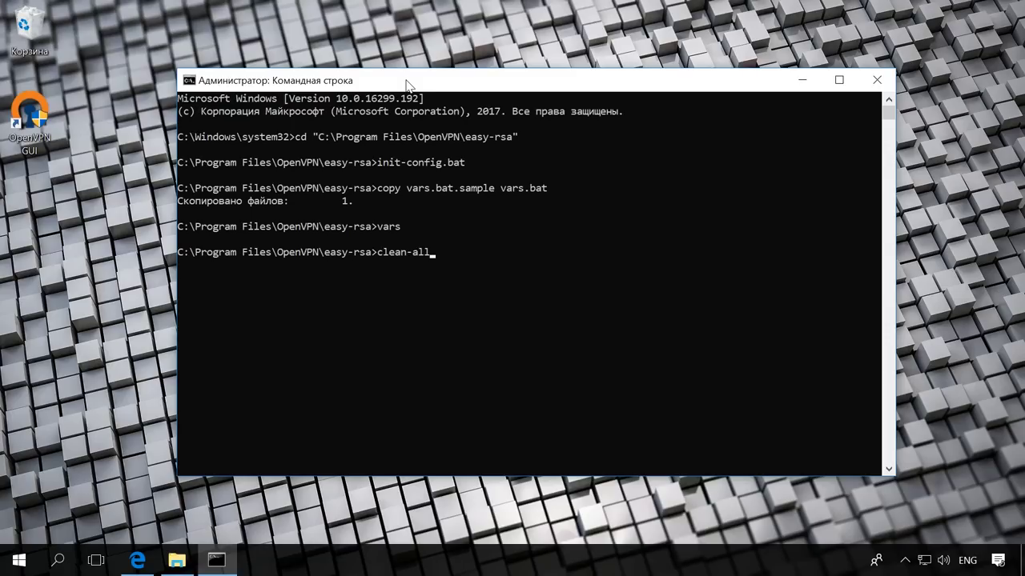
key(Return)
text(build)
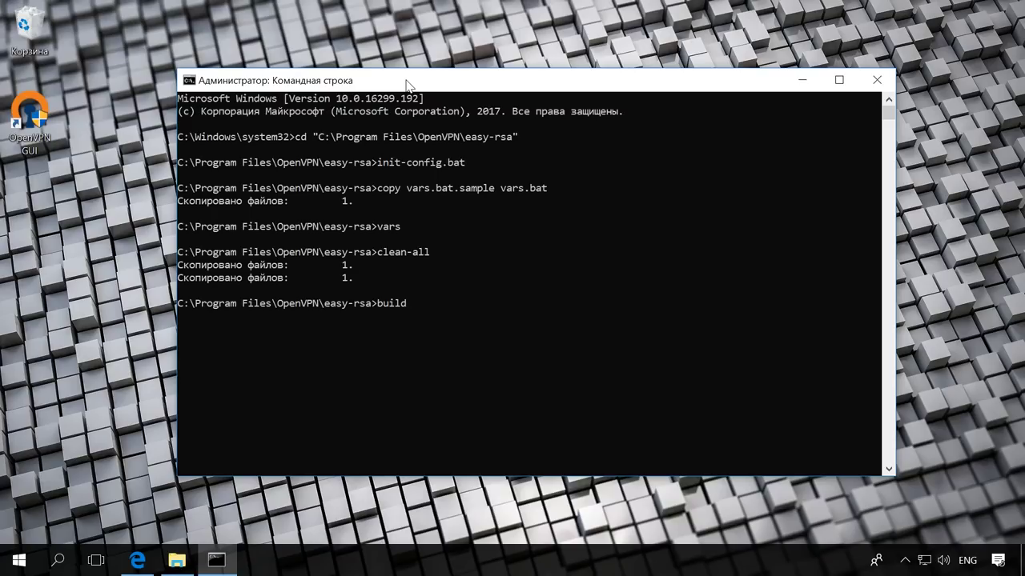
text(-dh)
key(Return)
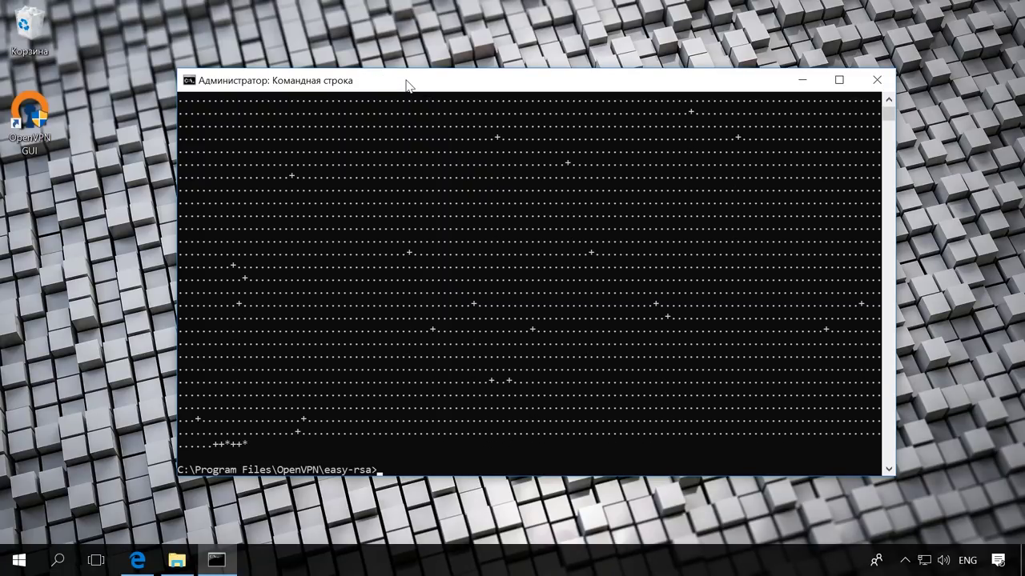
Open the easy-rsa keys folder, check that dh4096.pem exists, then minimize Explorer
click(177, 560)
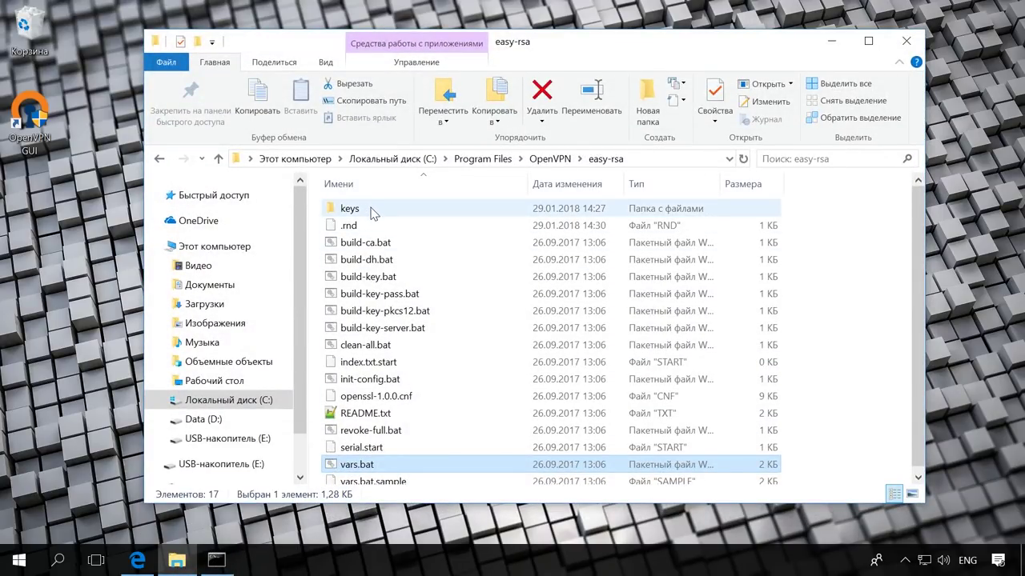
double_click(371, 210)
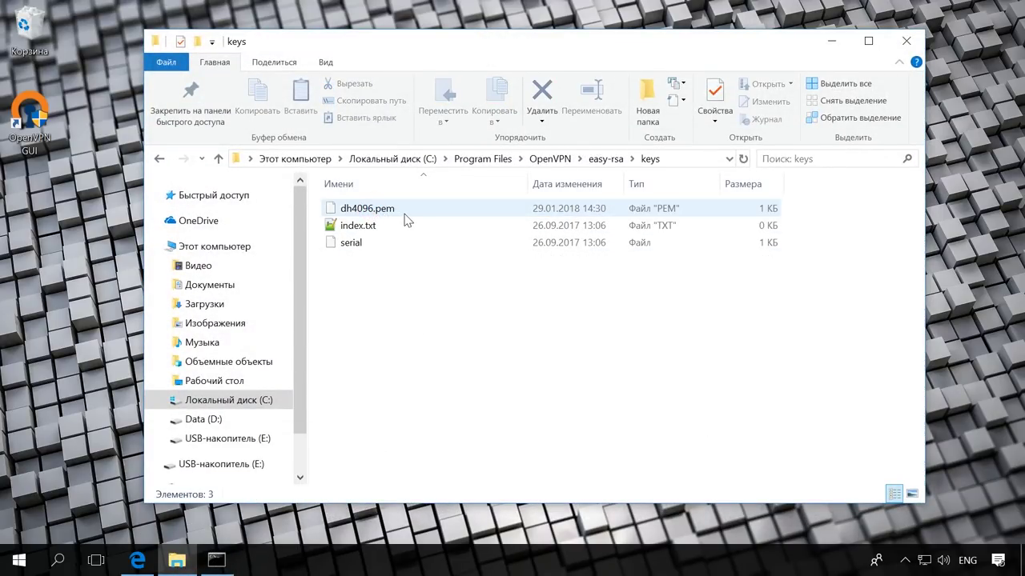
click(406, 210)
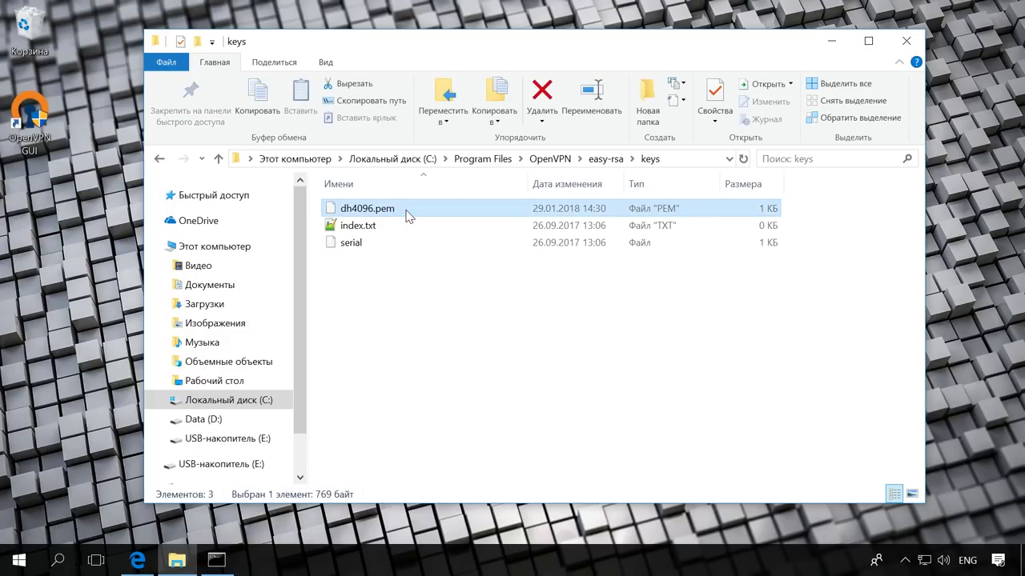
click(835, 39)
Run build-ca with country UA, and province and locality both Kiev
click(384, 469)
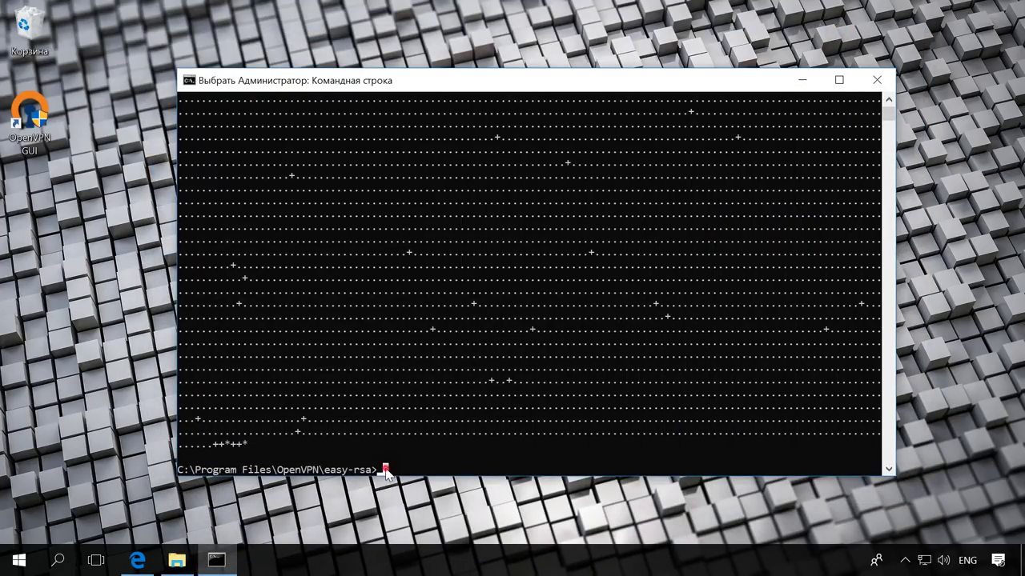
key(Escape)
text(bui)
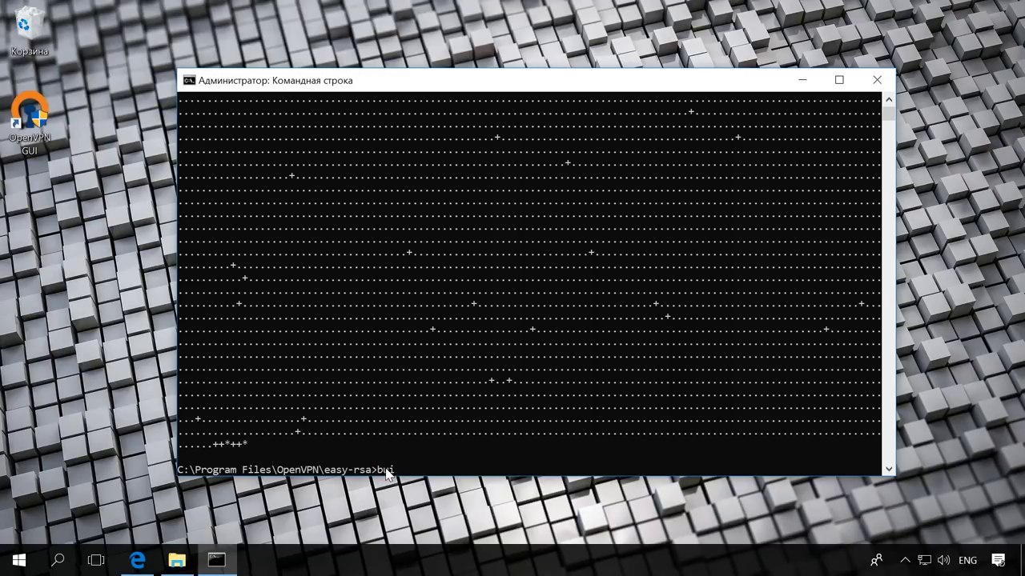
text(ld-ca)
key(Return)
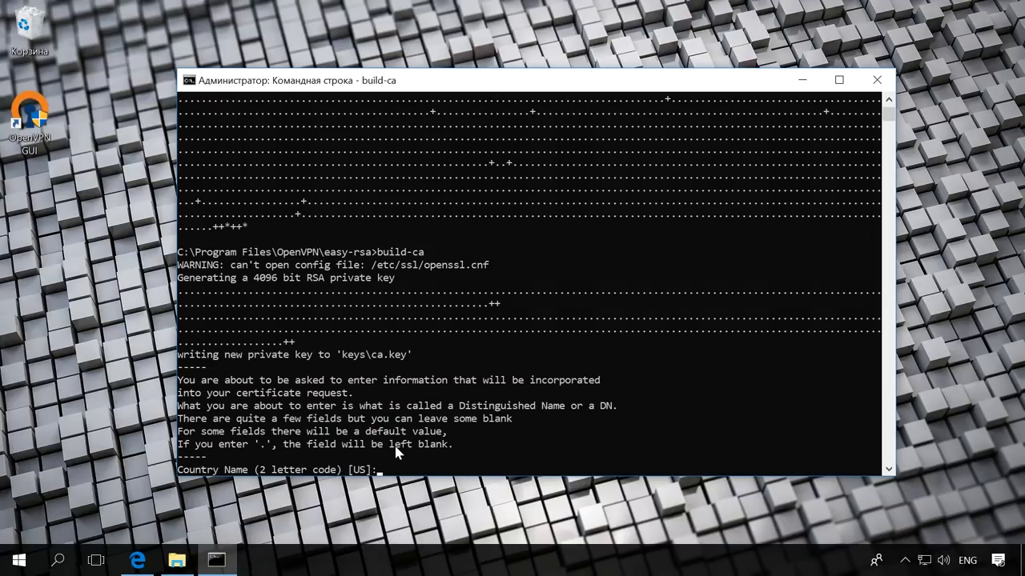
text(UA)
key(Return)
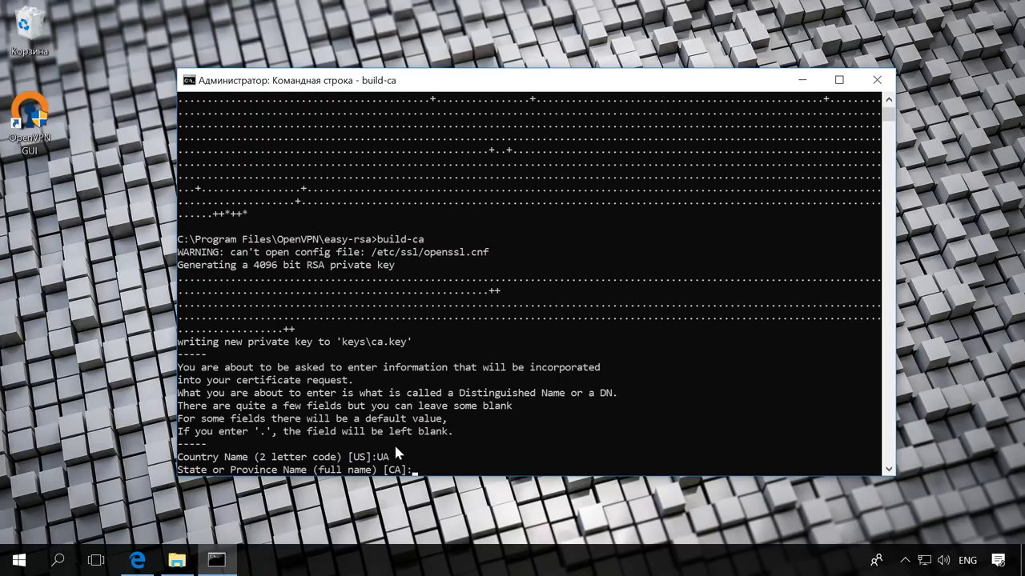
text(Kiev)
key(Return)
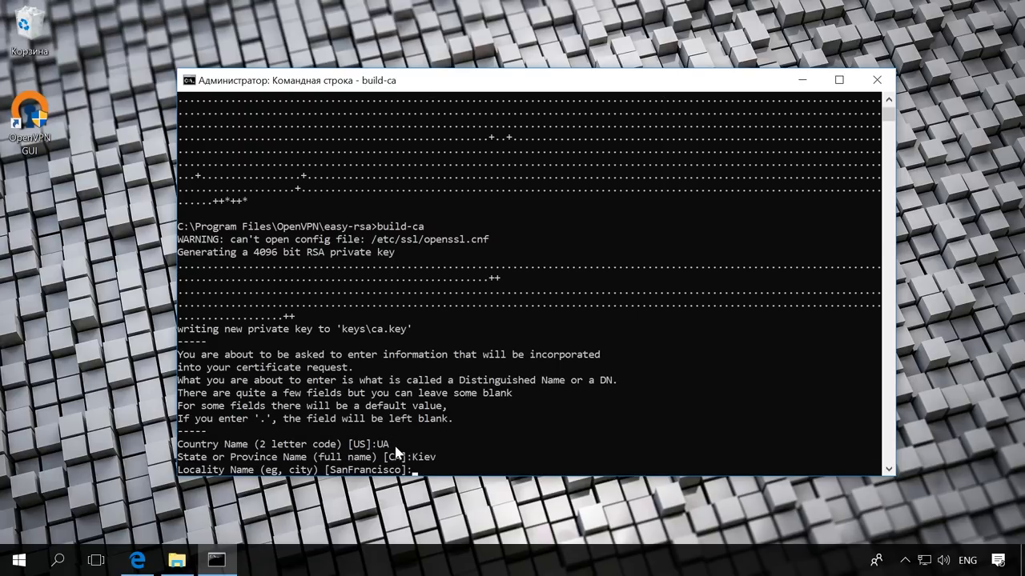
text(Kiev)
key(Return)
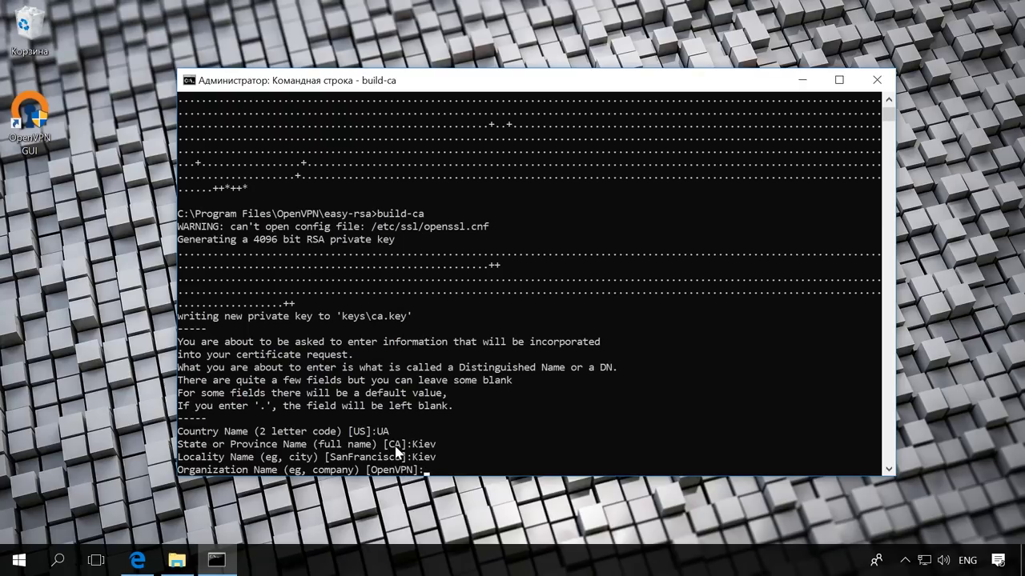
Keep the default organization; enter unit support, common name ServerVPN and the support e-mail
key(Return)
text(support)
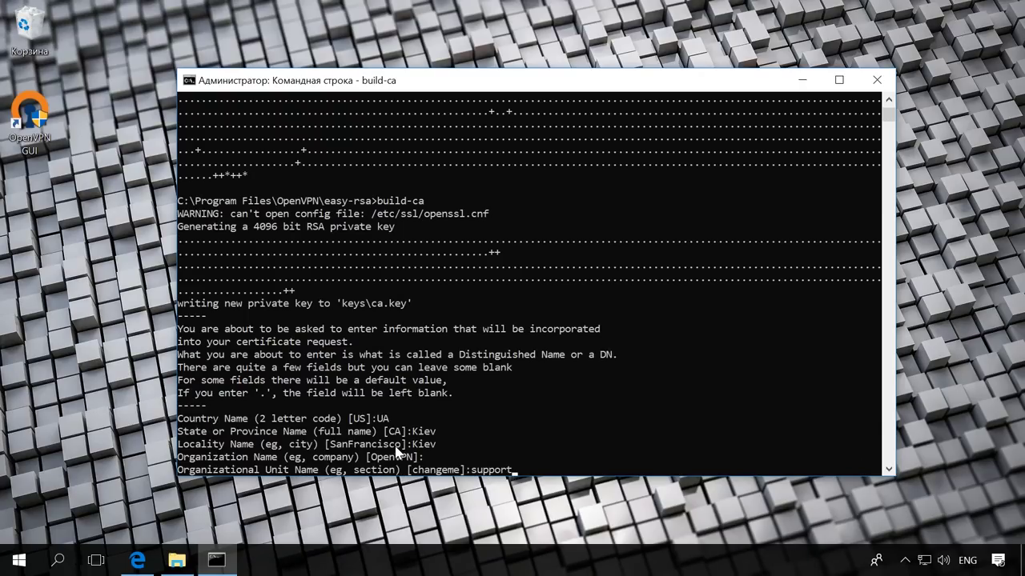
key(Return)
text(ServerVPN)
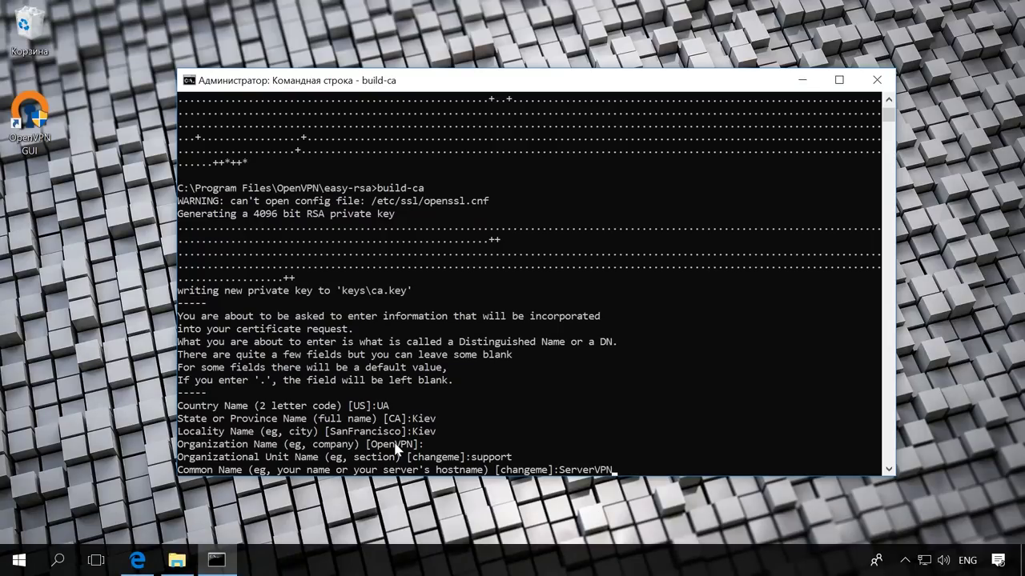
key(Return)
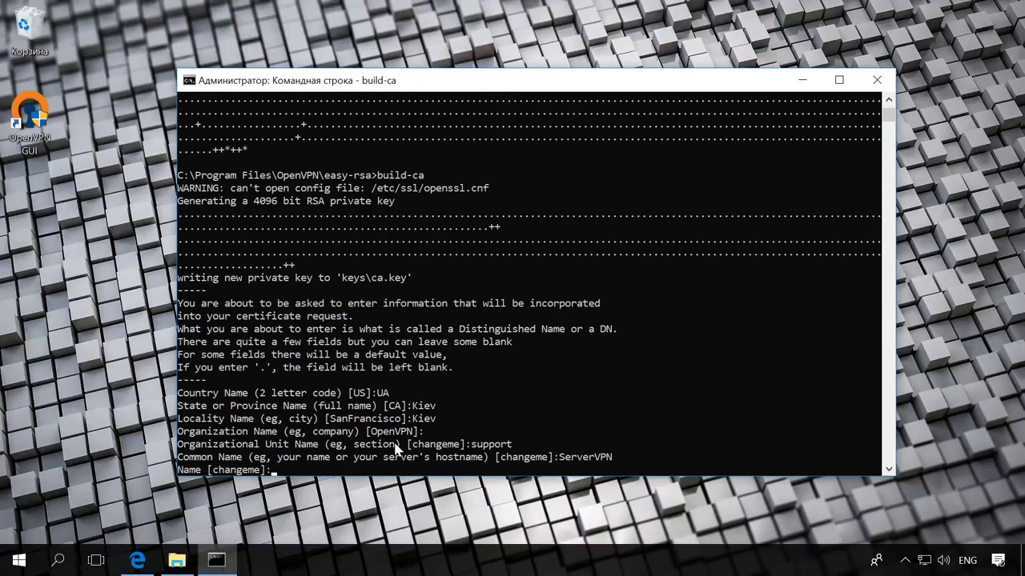
key(Return)
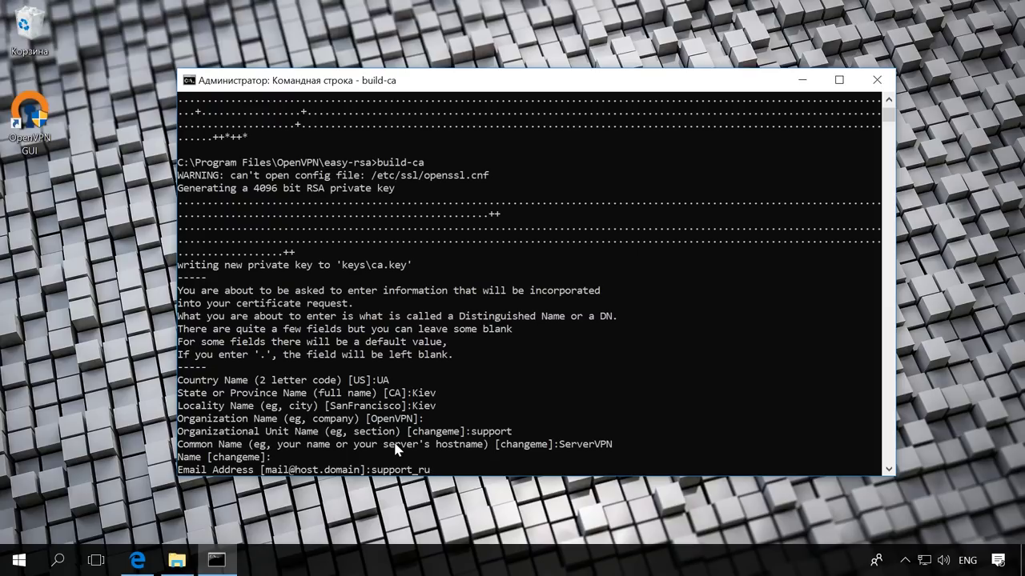
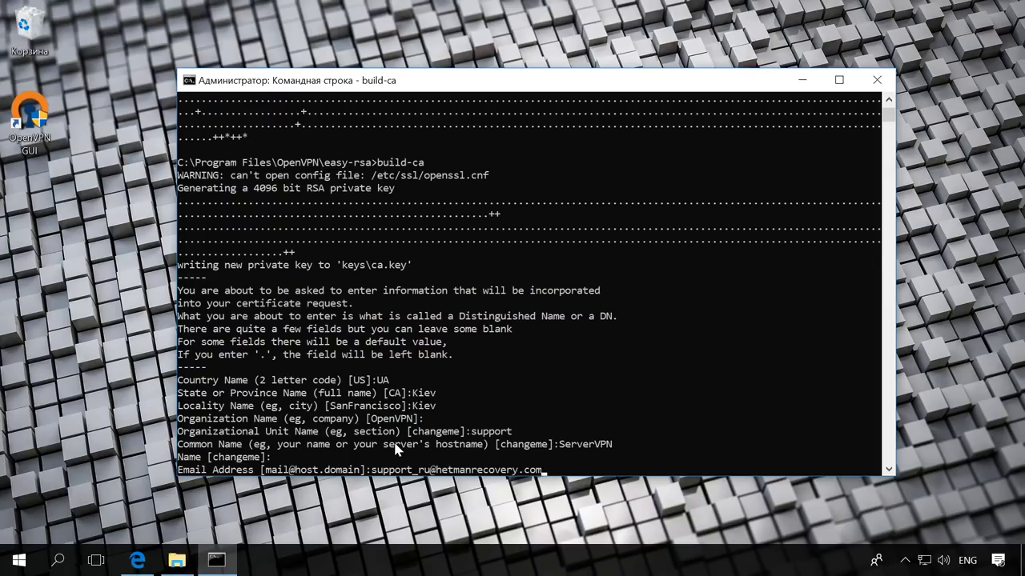
key(Return)
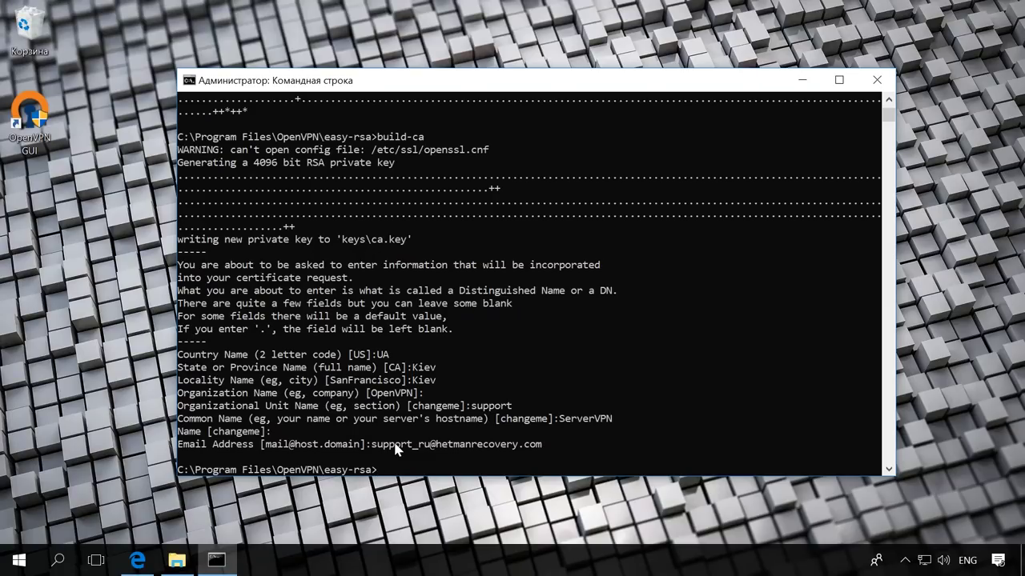
Confirm ca.crt and ca.key are in keys, then enter build-key-server ServerVPN in the console
click(177, 560)
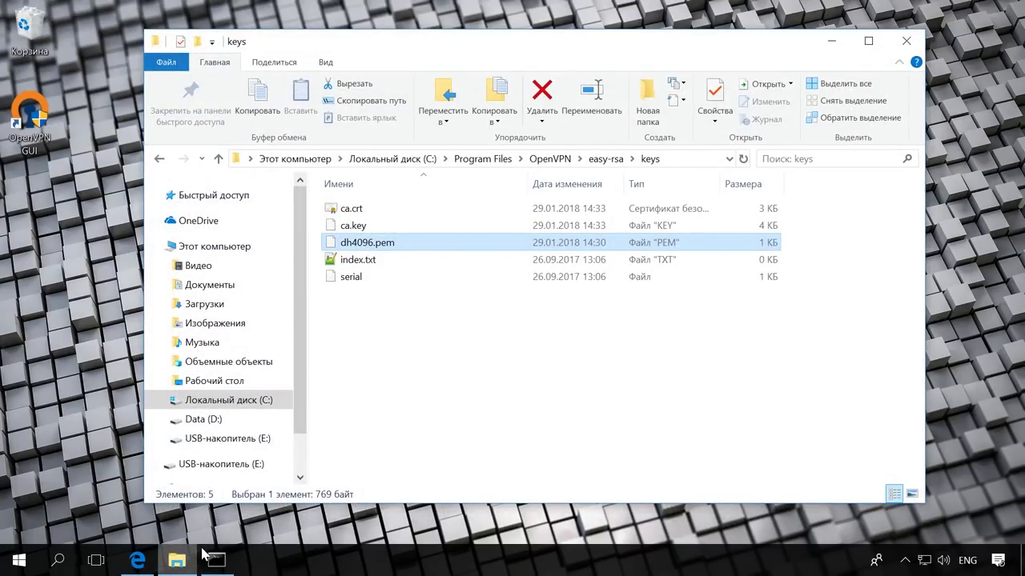
click(374, 210)
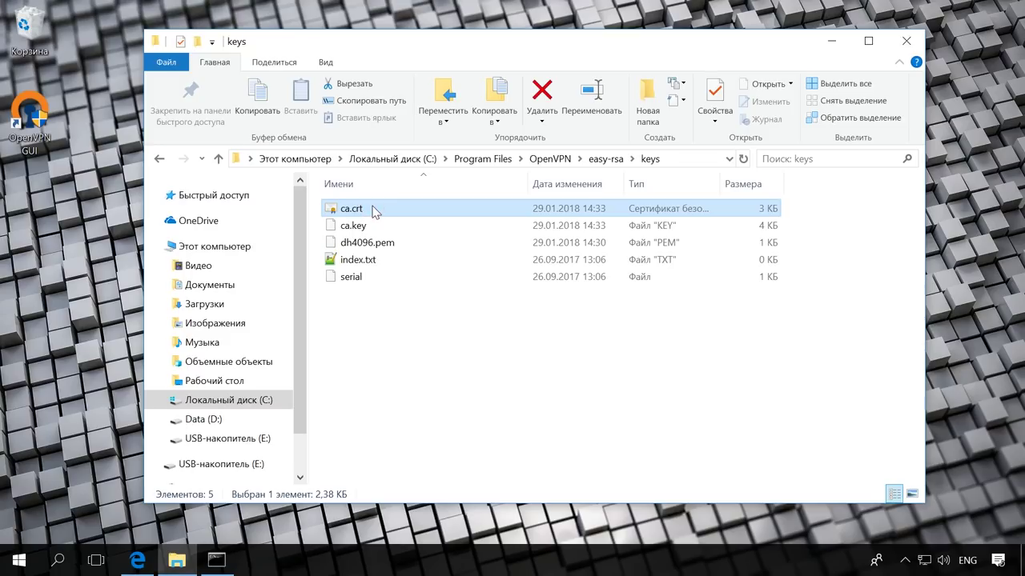
click(404, 226)
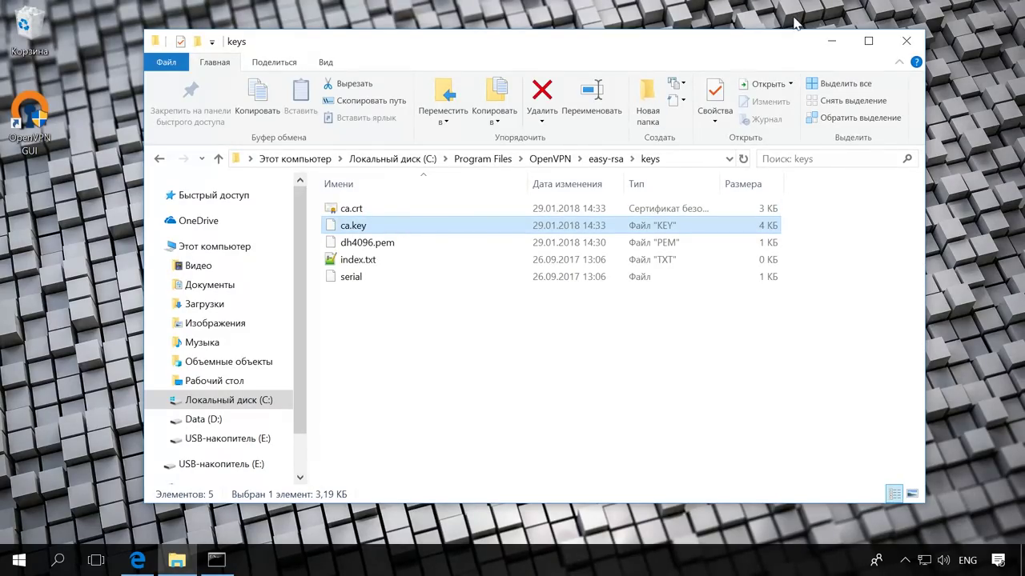
click(831, 41)
text(build-key-ser)
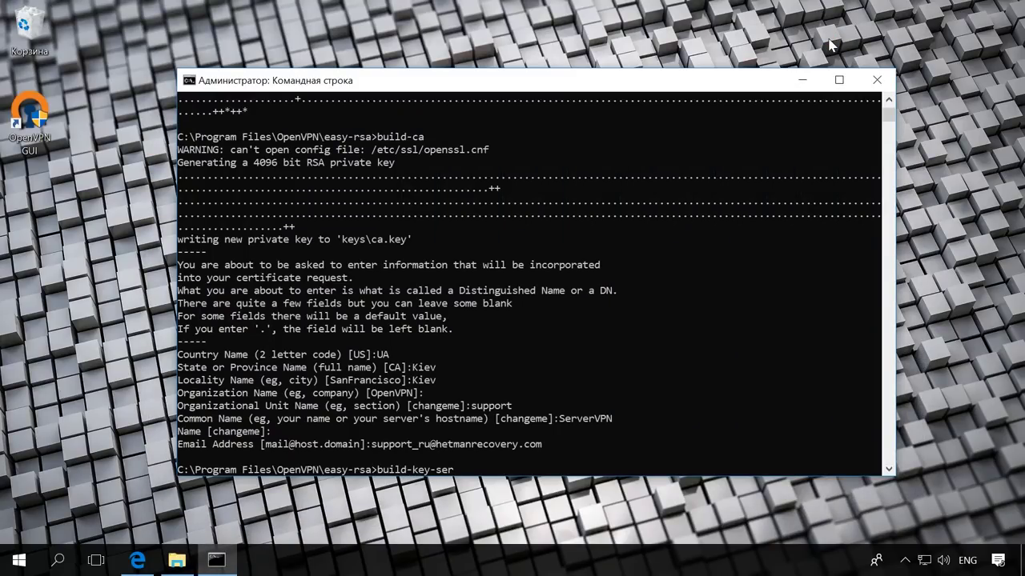
text(ver ServerVPN)
Run build-key-server ServerVPN, accepting every default and leaving the challenge password and company name empty
key(Return)
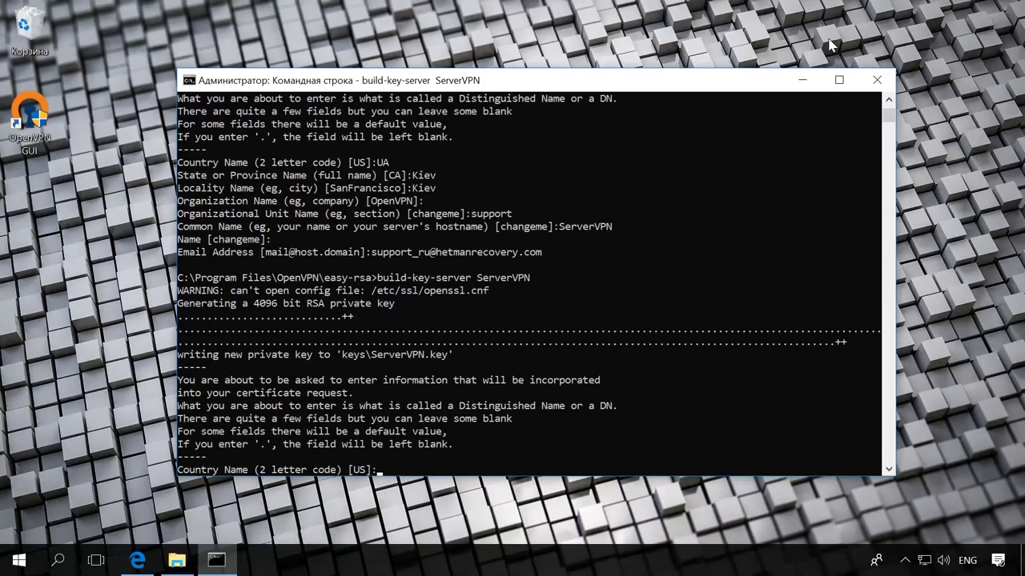
key(Return)
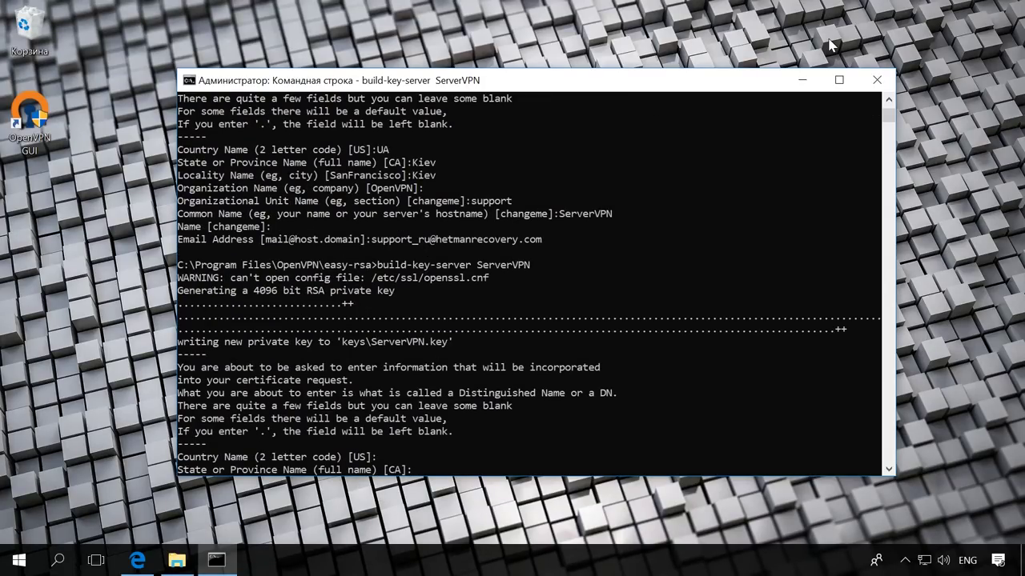
key(Return)
key(Return)
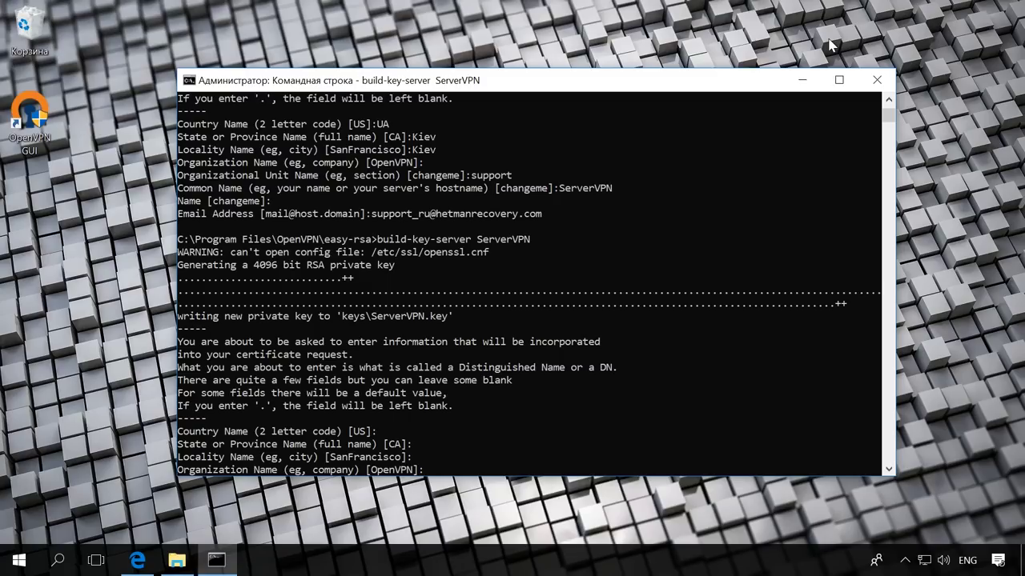
key(Return)
key(Return)
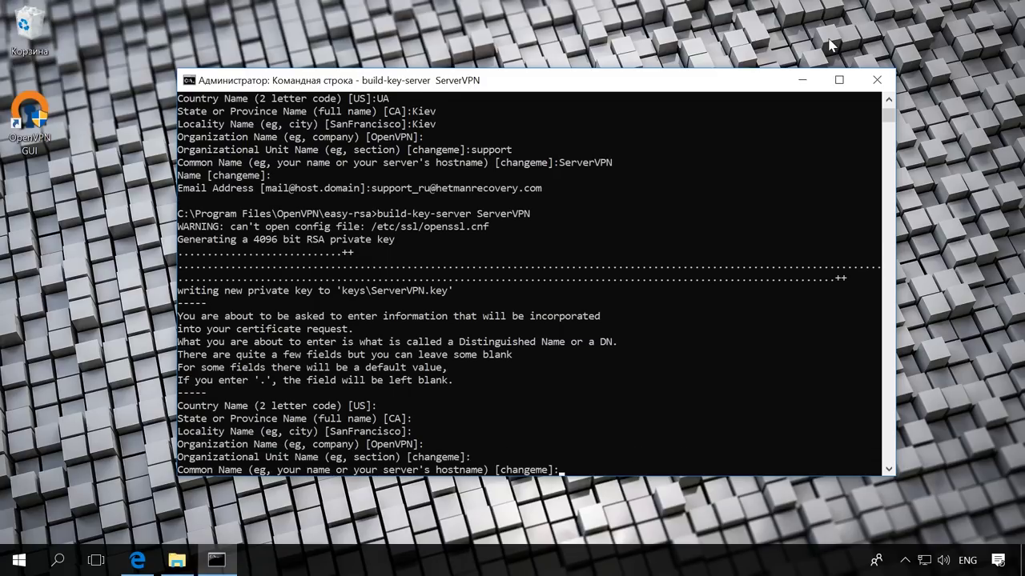
key(Return)
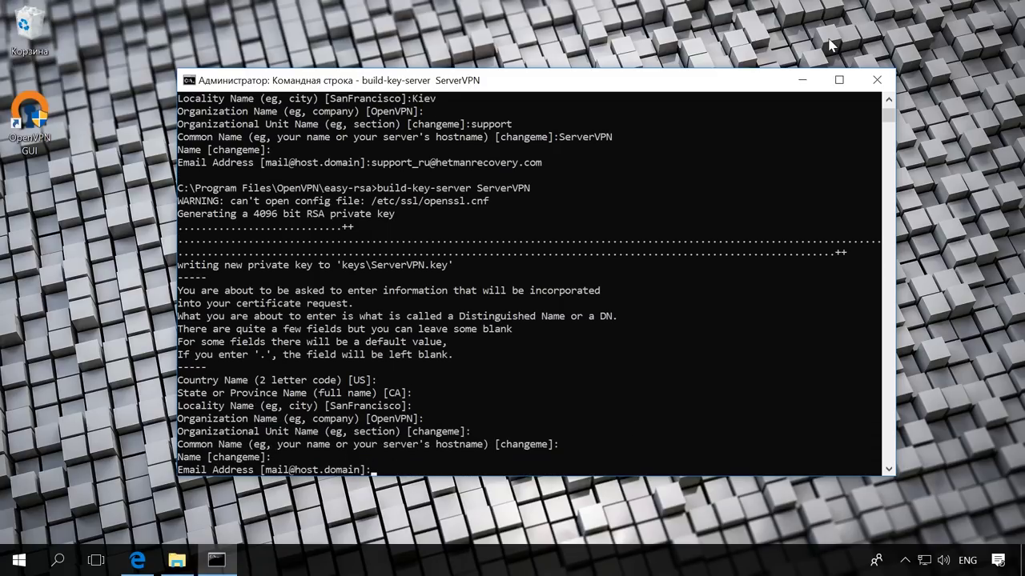
key(Return)
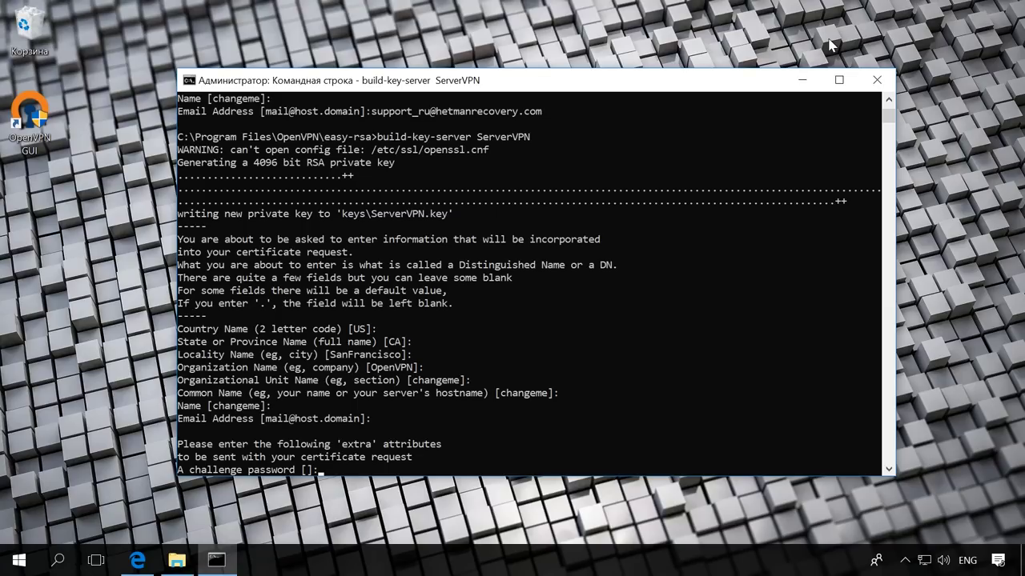
key(Return)
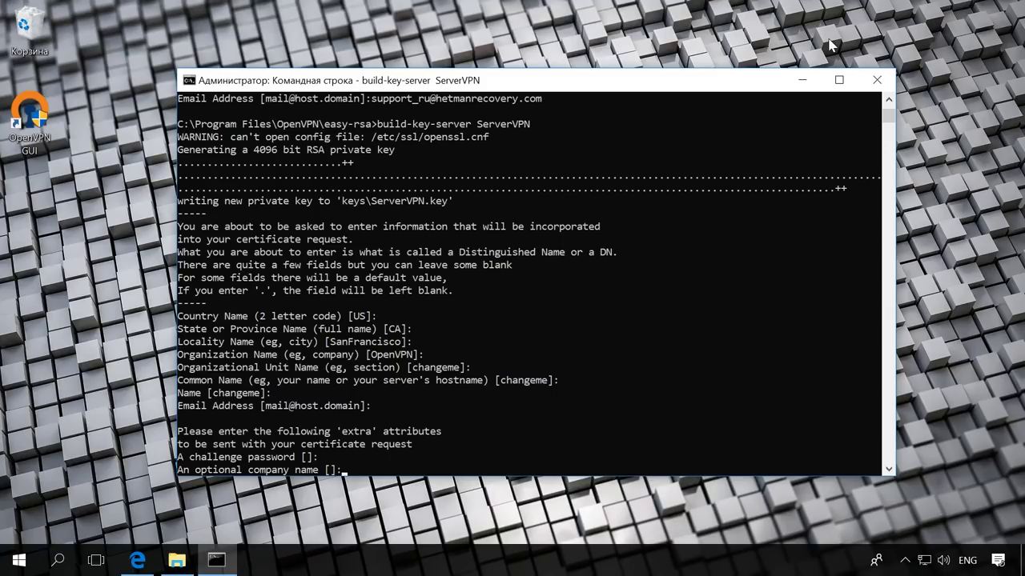
key(Return)
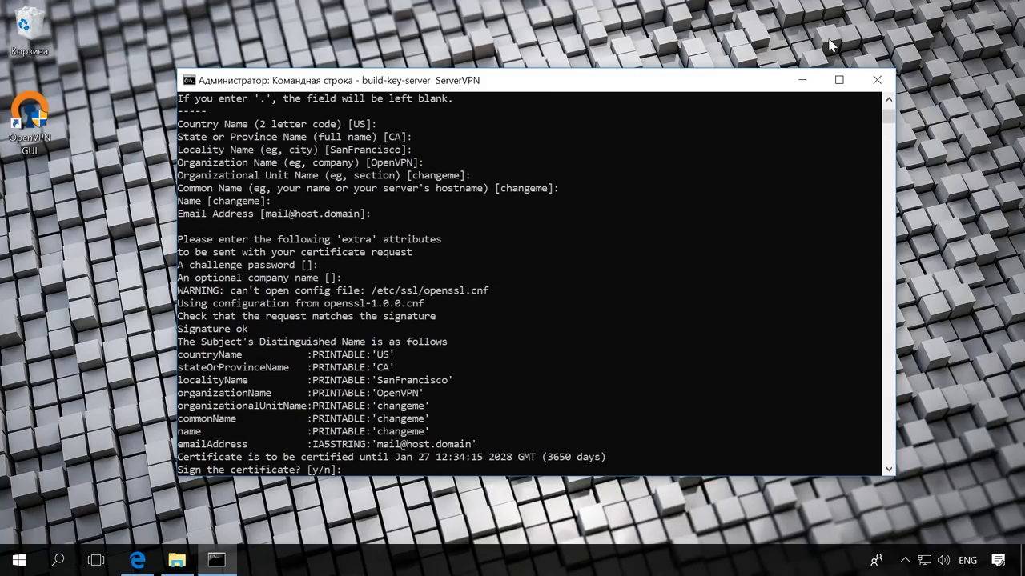
Answer y to sign the ServerVPN certificate and y to commit it to the database
text(y)
key(Return)
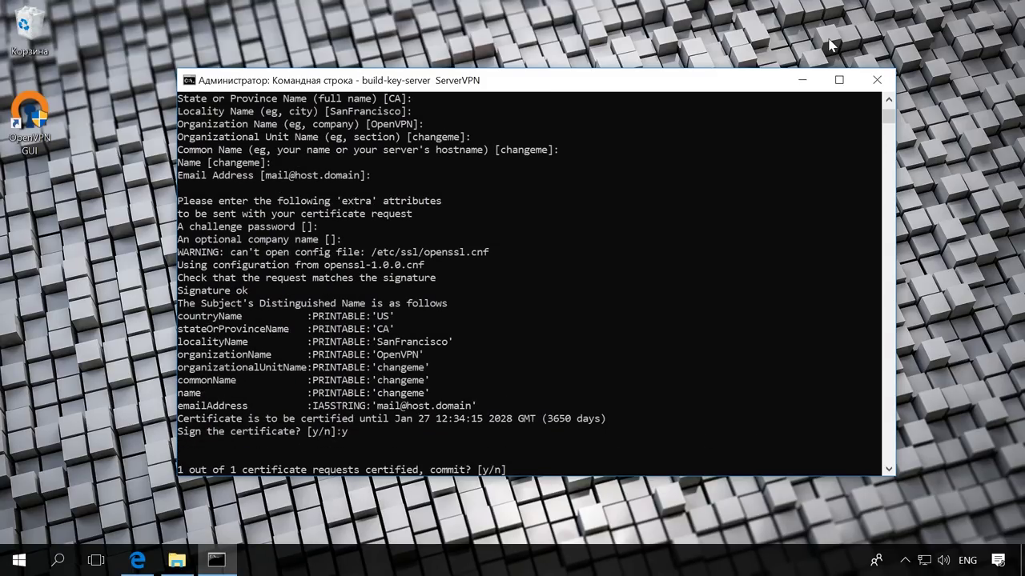
text(y)
key(Return)
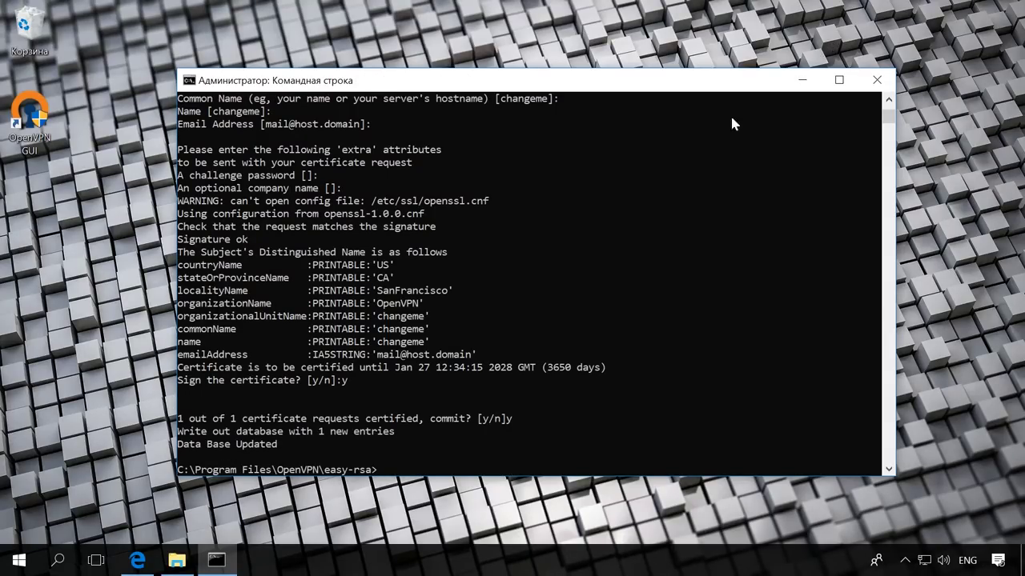
click(177, 562)
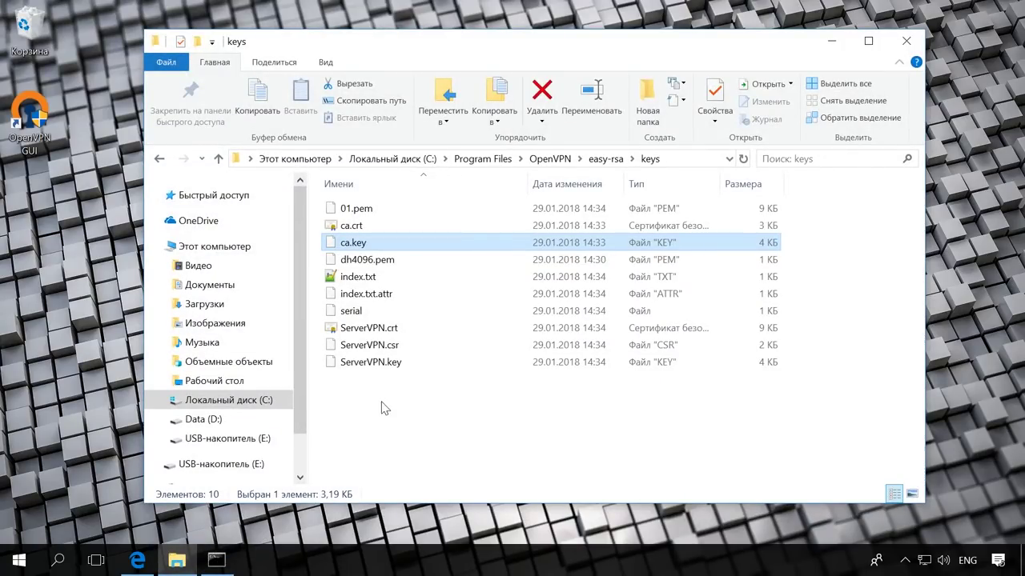
Check ServerVPN.crt (9 KB), ServerVPN.csr (2 KB) and ServerVPN.key (4 KB), then minimize Explorer
click(393, 328)
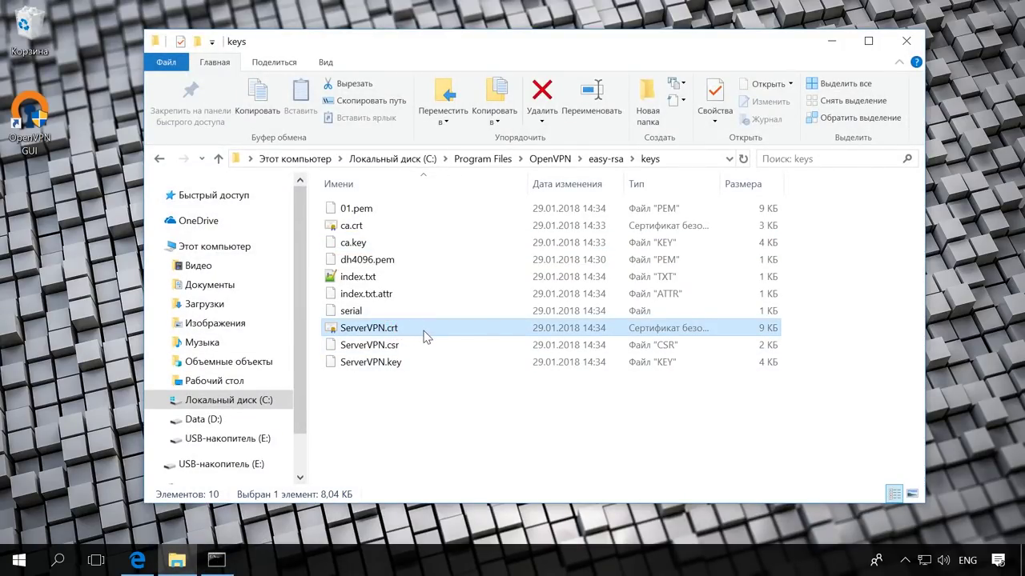
click(426, 347)
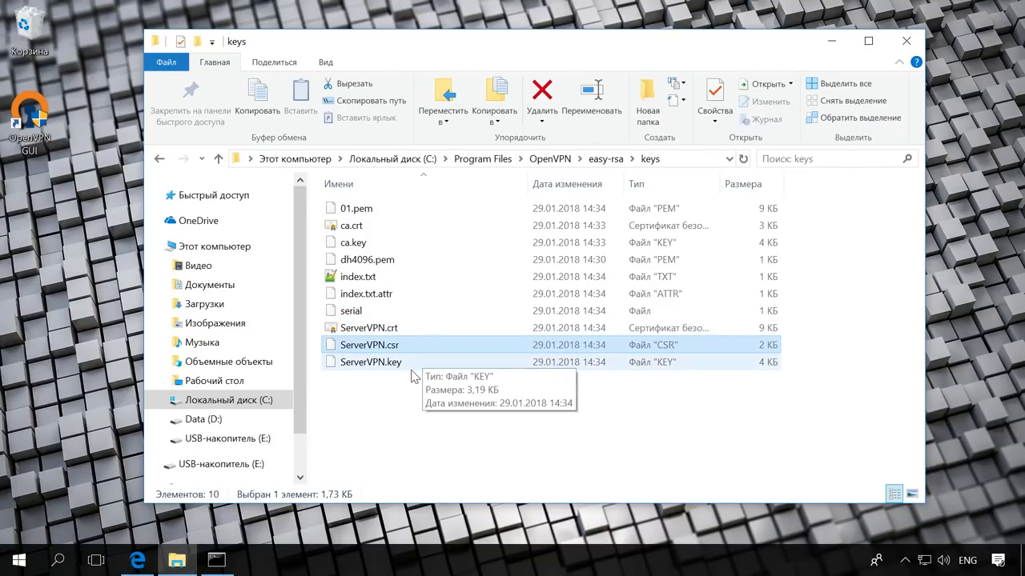
click(405, 364)
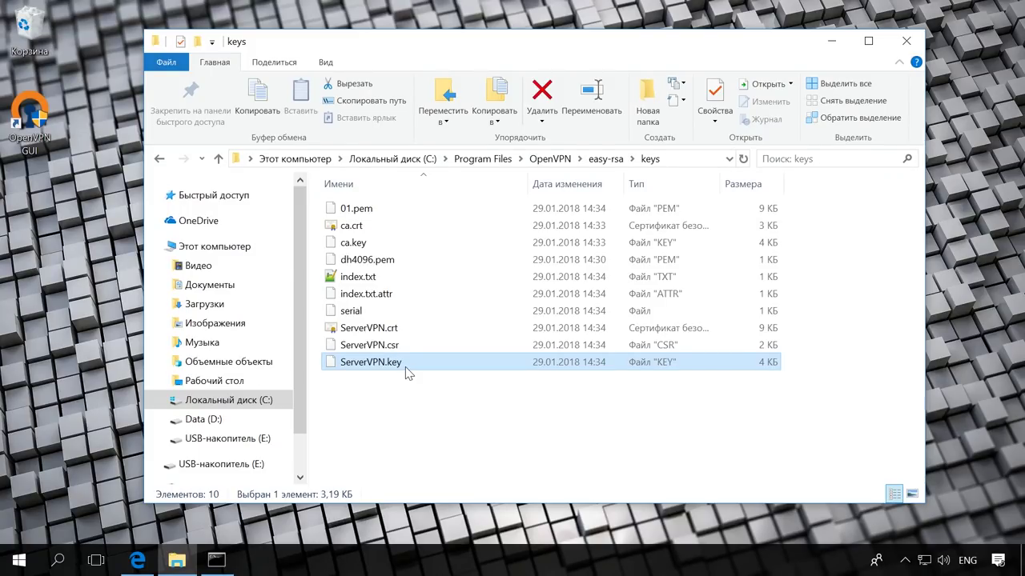
click(831, 42)
Run build-key ClientVPN, keeping the defaults and entering ClientVPN as the common name
text(b)
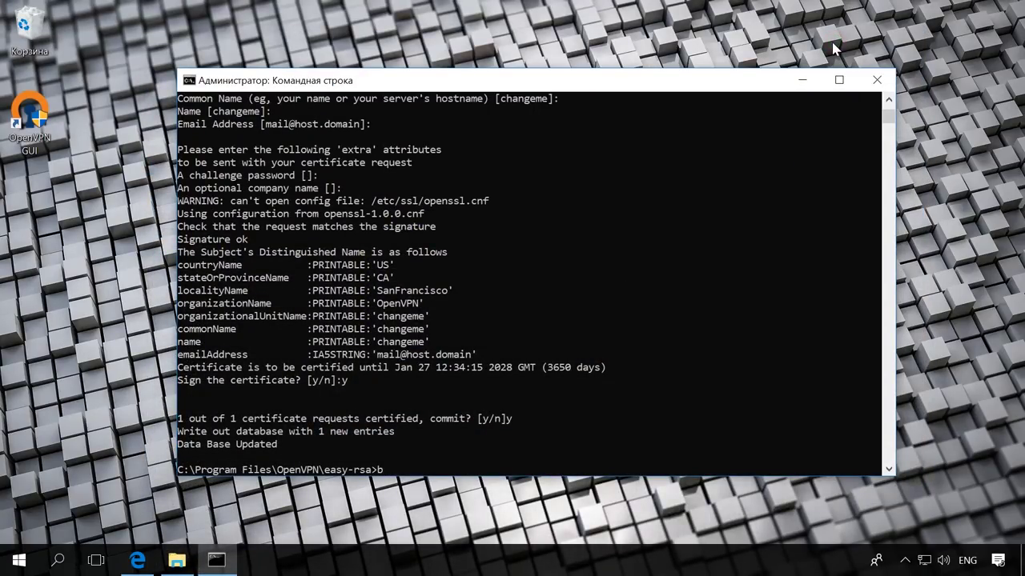
text(uild-key ClientVPN)
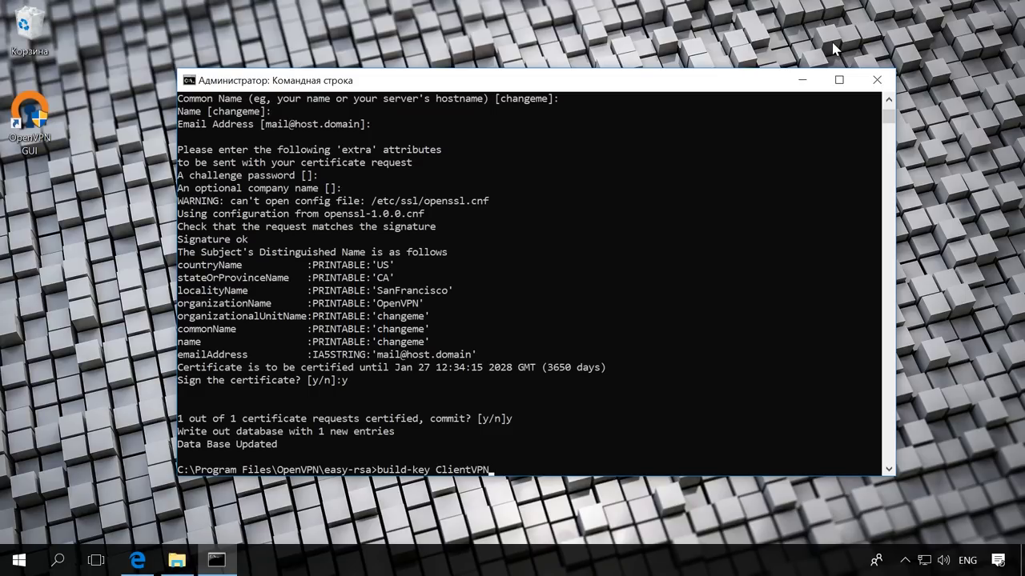
key(Return)
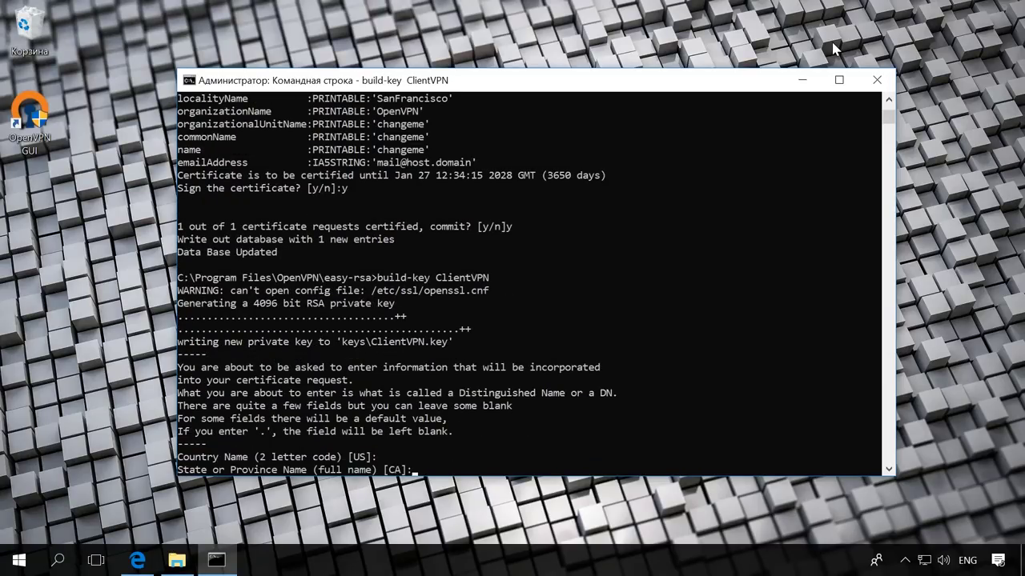
key(Return)
key(Return)
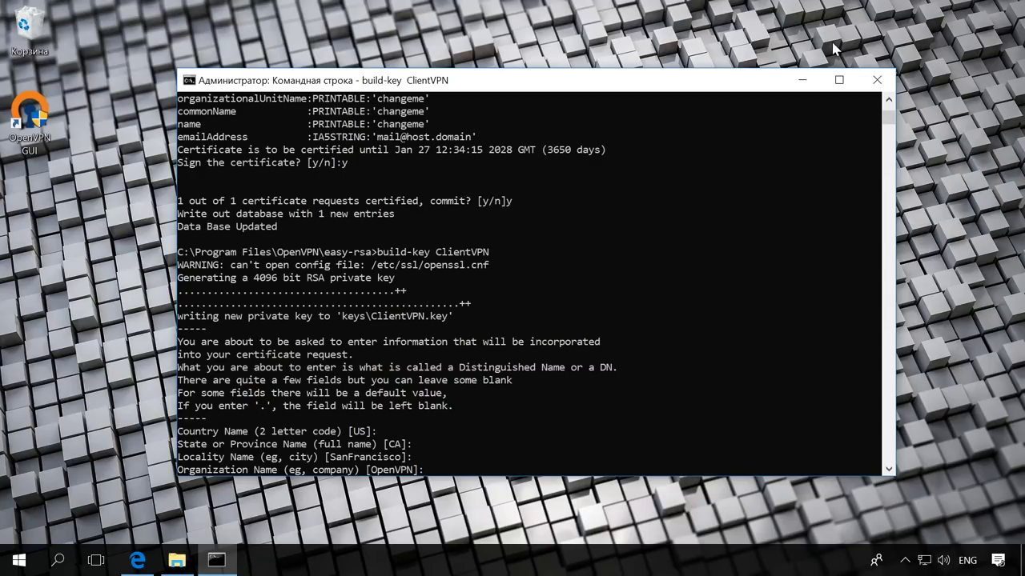
key(Return)
key(Return)
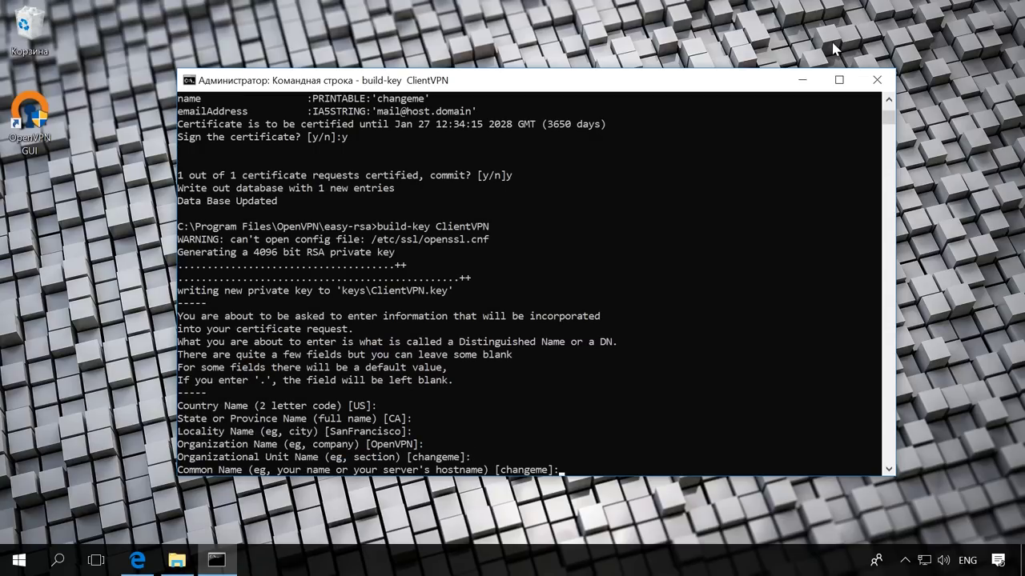
text(ClientVPN)
key(Return)
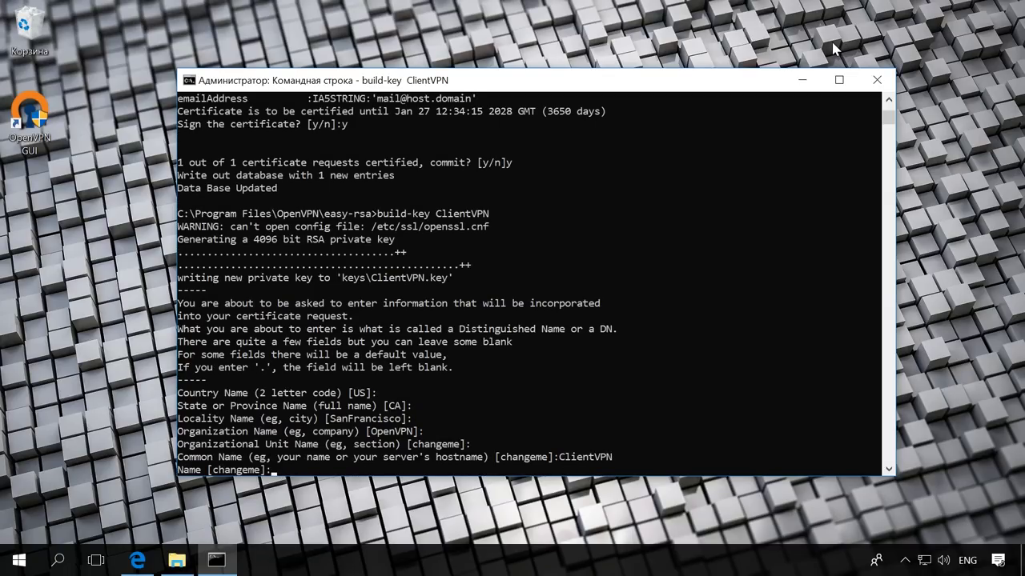
key(Return)
key(Return)
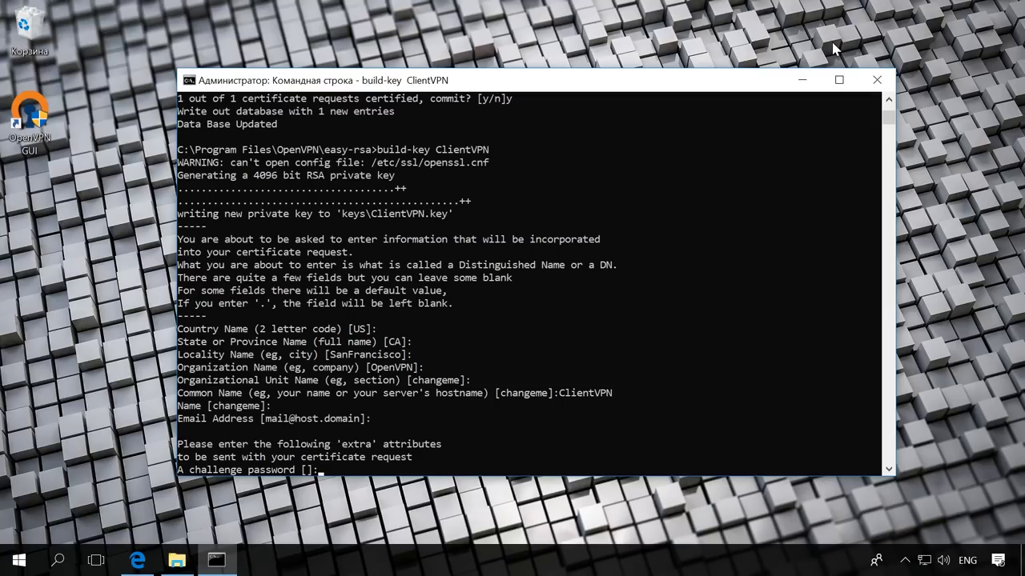
key(Return)
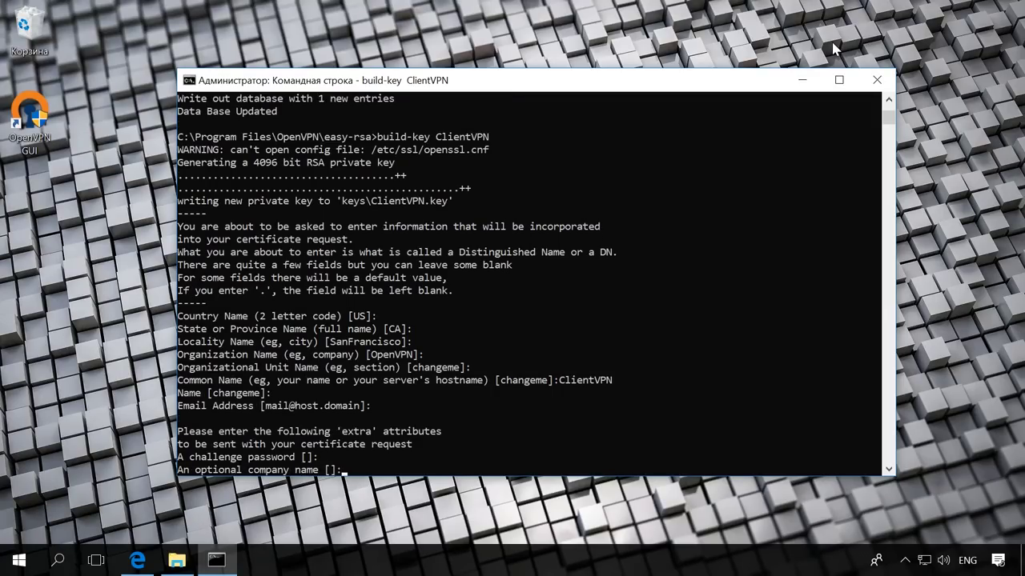
key(Return)
Answer y to sign the ClientVPN certificate and y to commit it
text(y)
key(Return)
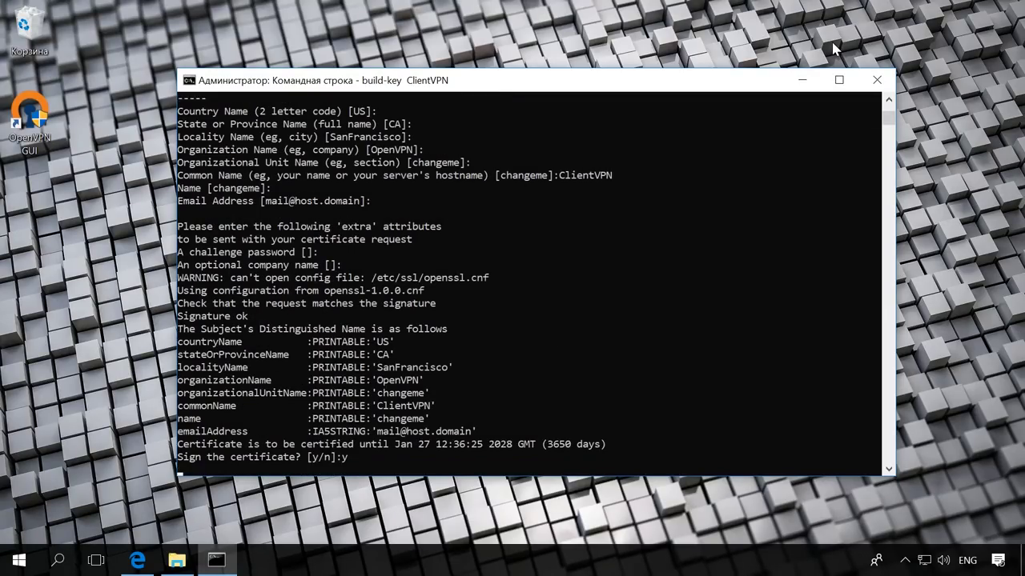
text(y)
key(Return)
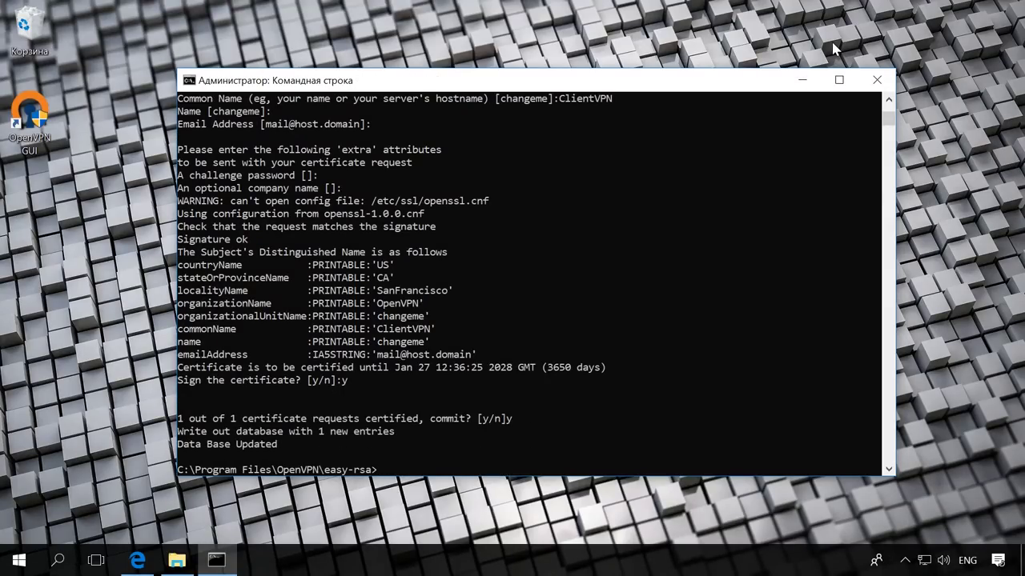
Check ClientVPN.crt, ClientVPN.csr and ClientVPN.key in the keys folder, then minimize Explorer
click(176, 561)
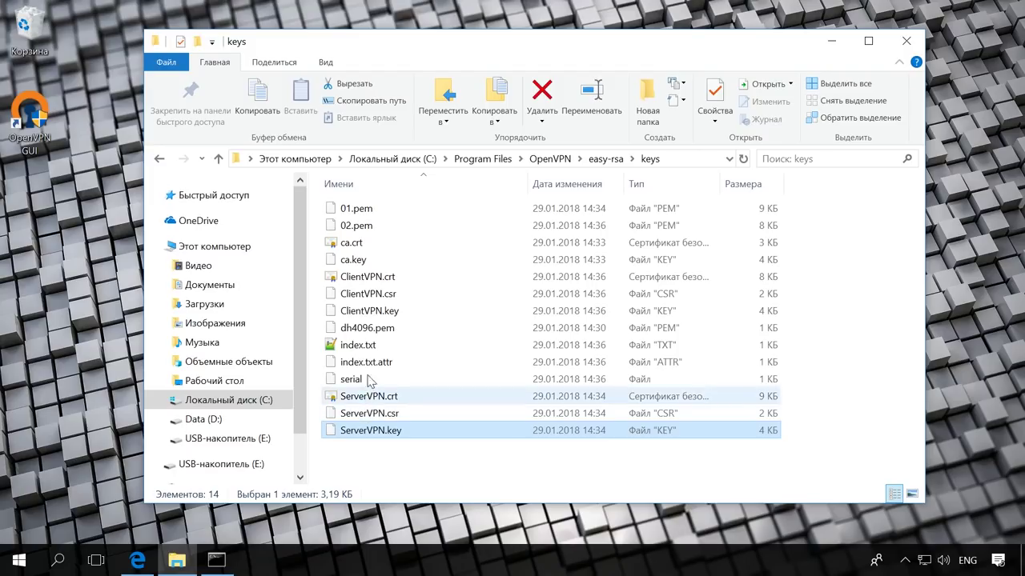
click(424, 273)
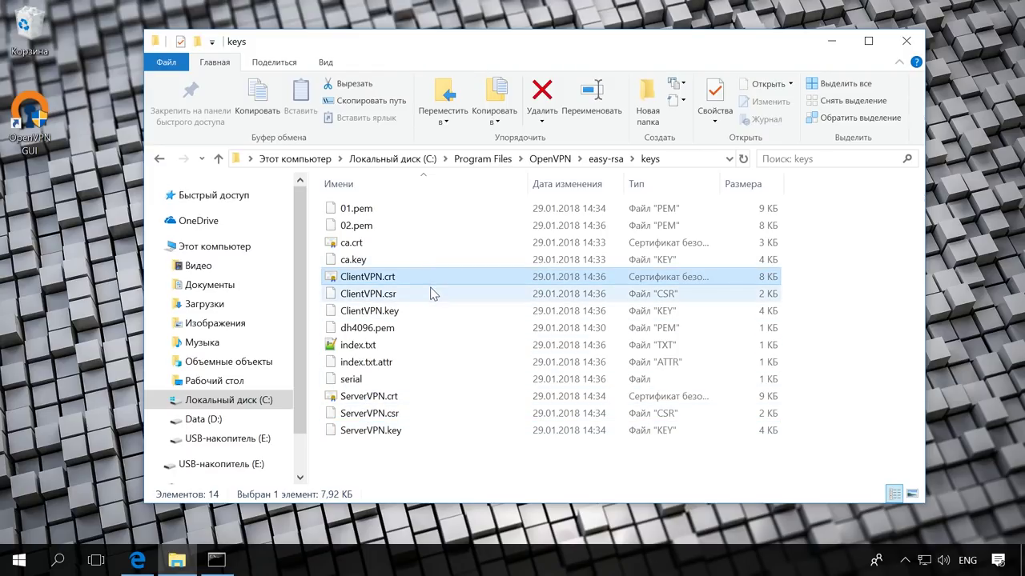
click(435, 293)
click(439, 312)
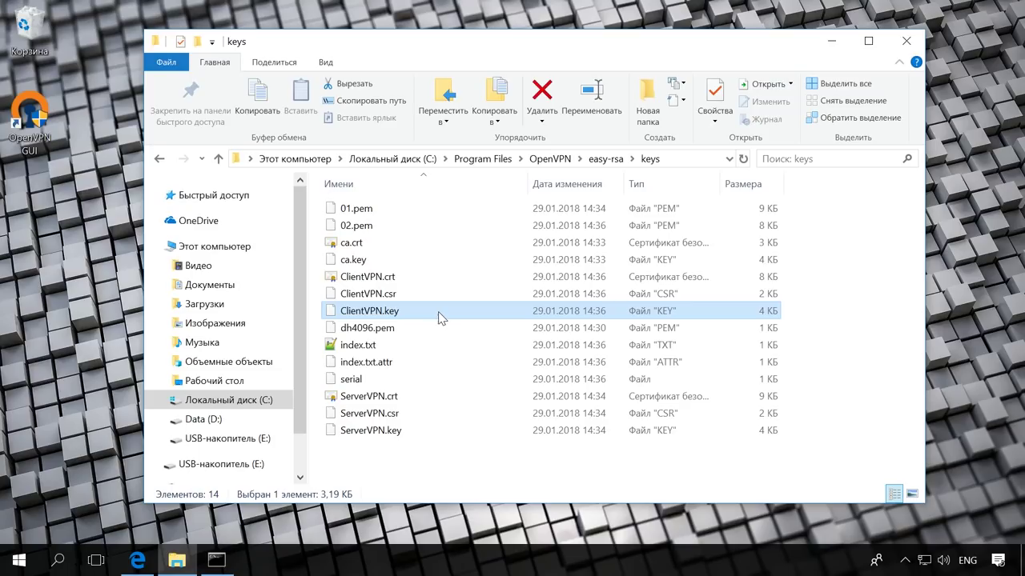
click(832, 41)
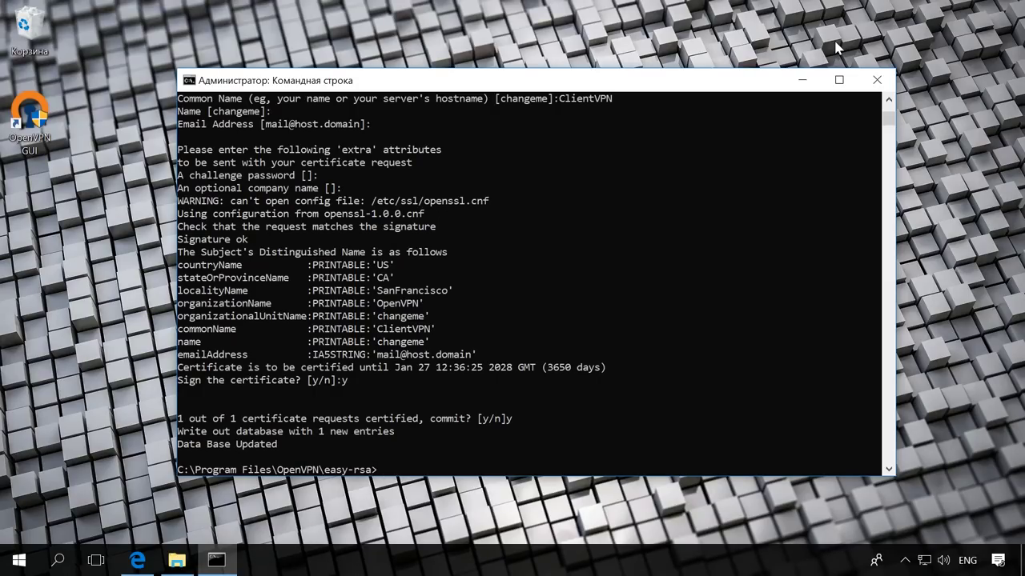
Generate the TLS key with openvpn --genkey --secret keys/ta.key and return to the keys folder
text(openvpn --genkey --secret keys)
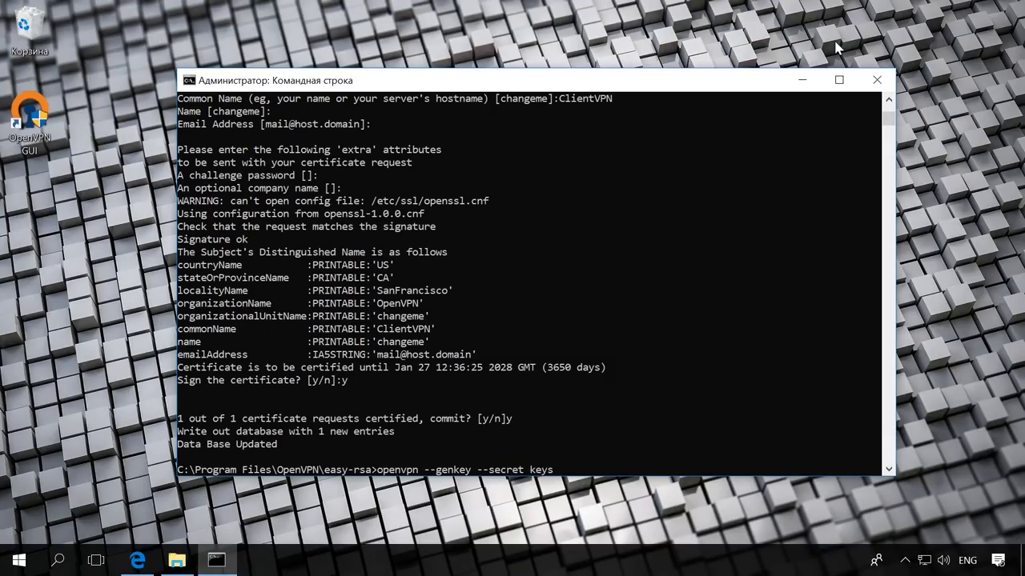
text(/ta.key)
key(Return)
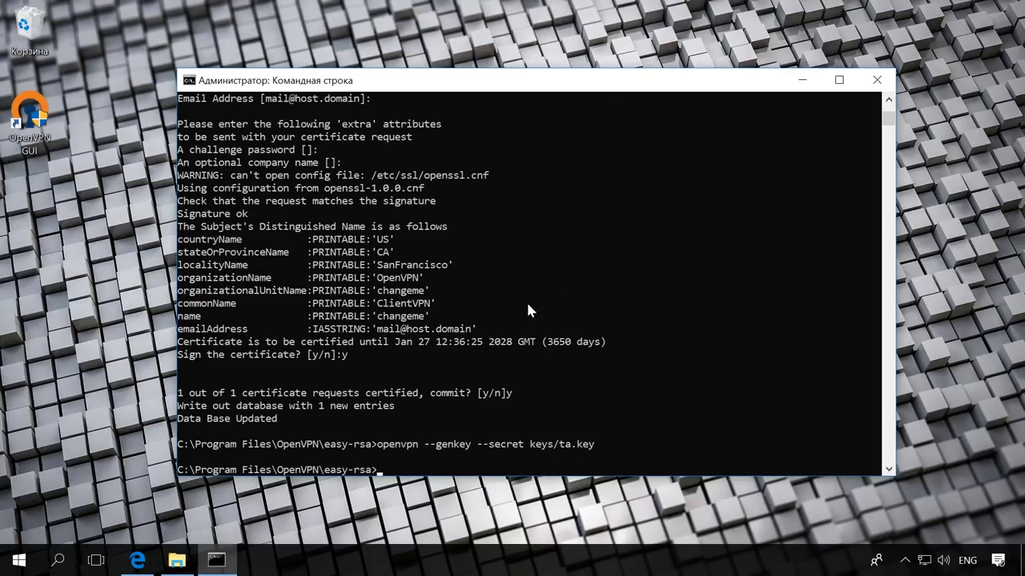
click(176, 560)
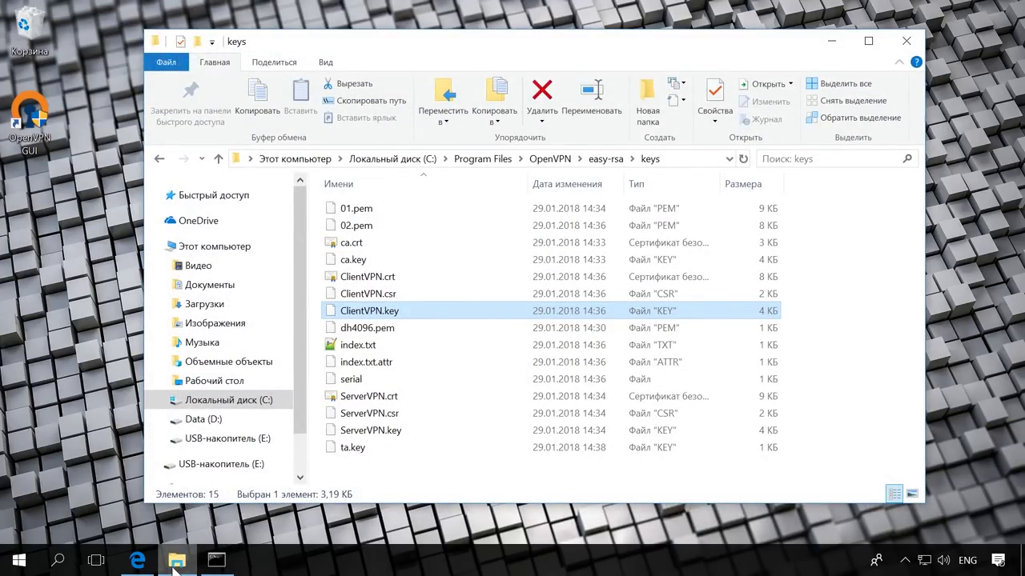
Check the new ta.key, then move up to the OpenVPN config folder
click(416, 450)
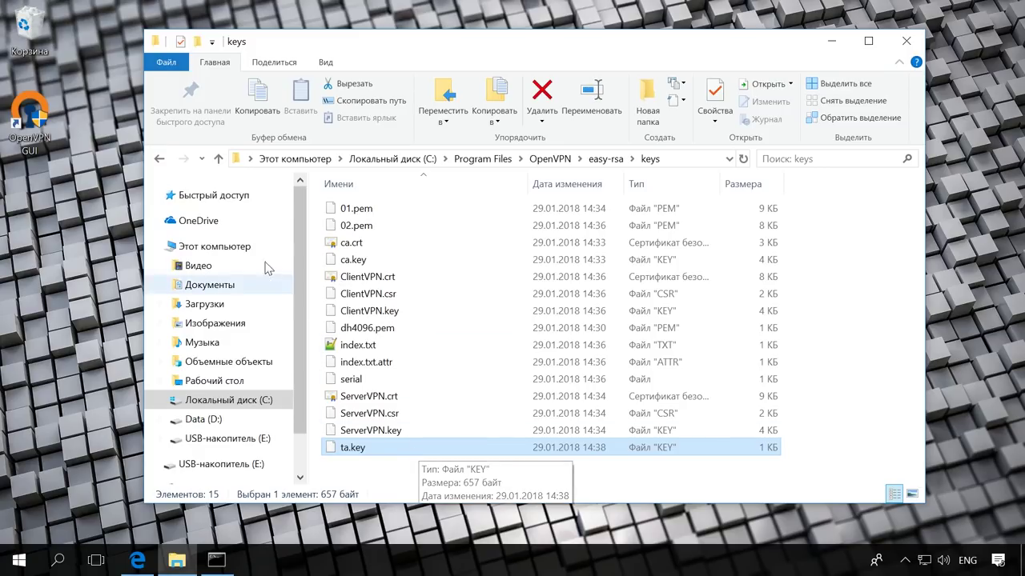
click(219, 160)
click(220, 159)
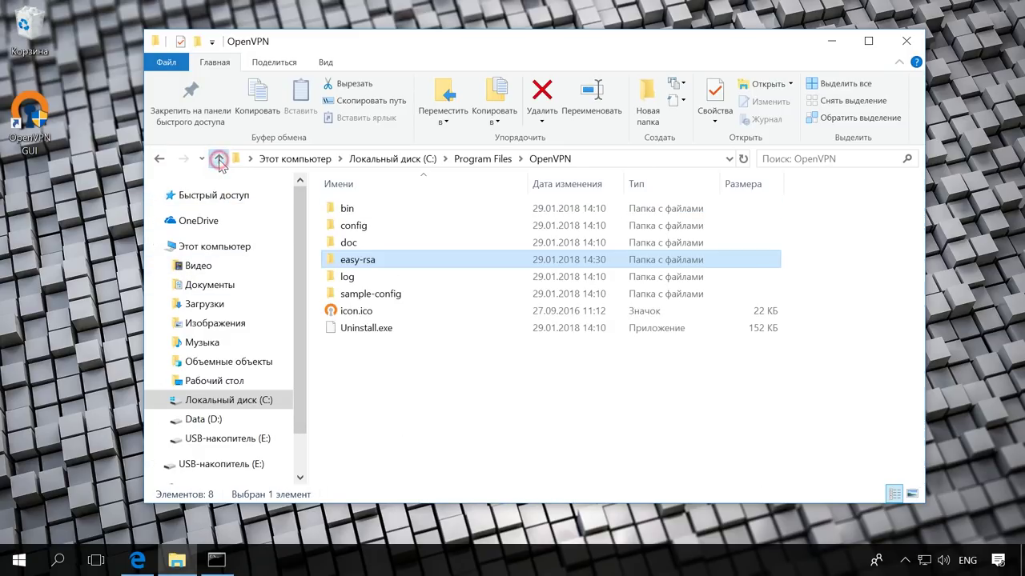
double_click(383, 232)
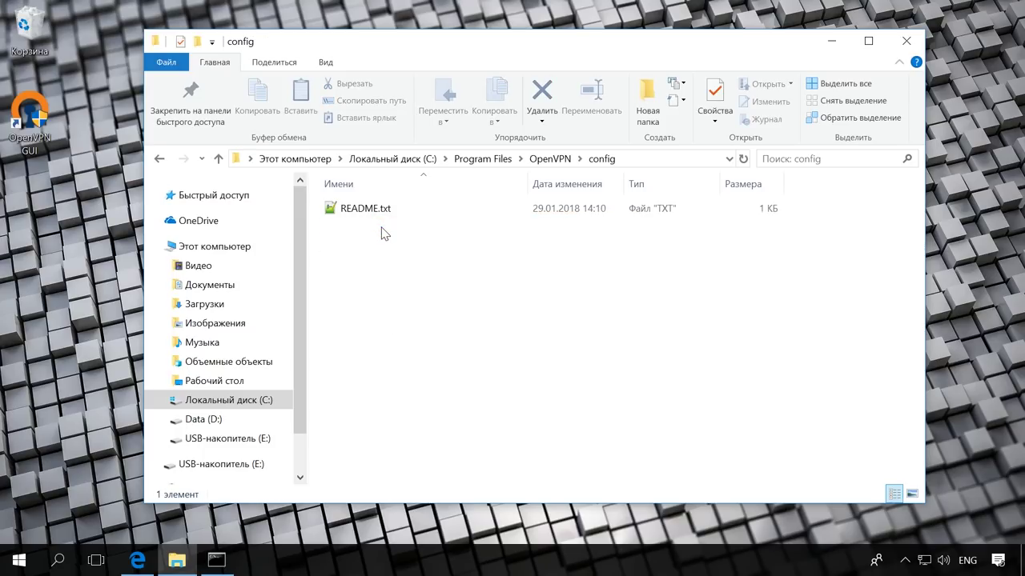
Copy Server.ovpn from the USB drive (E:) in a second Explorer window
key(super+e)
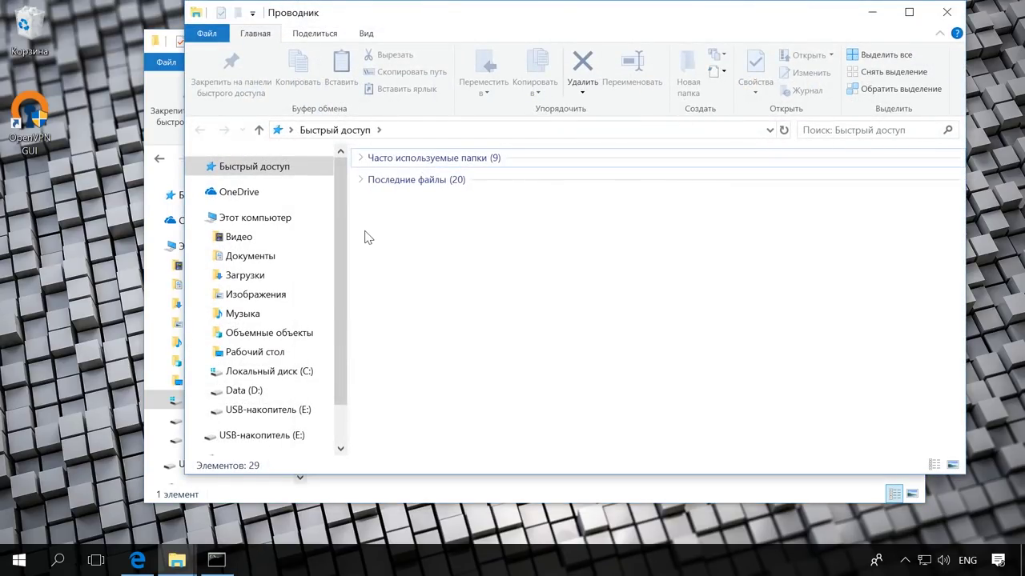
click(285, 412)
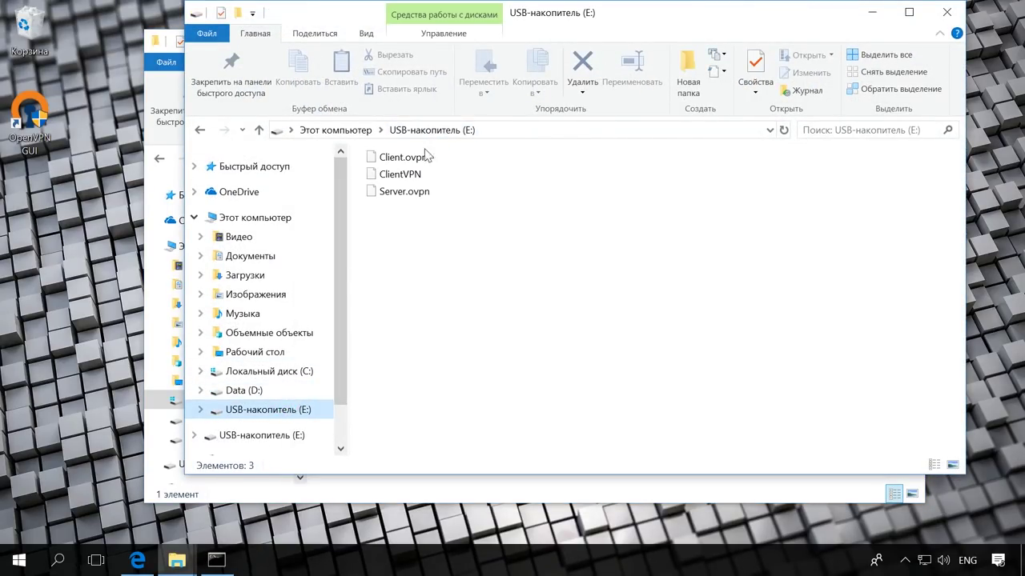
click(416, 192)
right_click(418, 197)
click(458, 356)
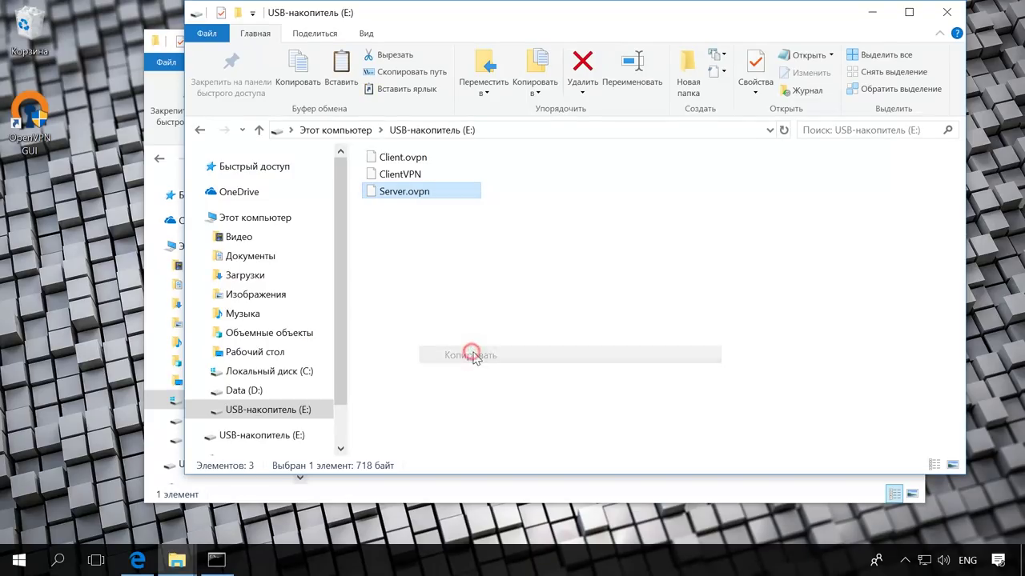
click(944, 15)
Paste Server.ovpn into the config folder, granting administrator permission
right_click(418, 258)
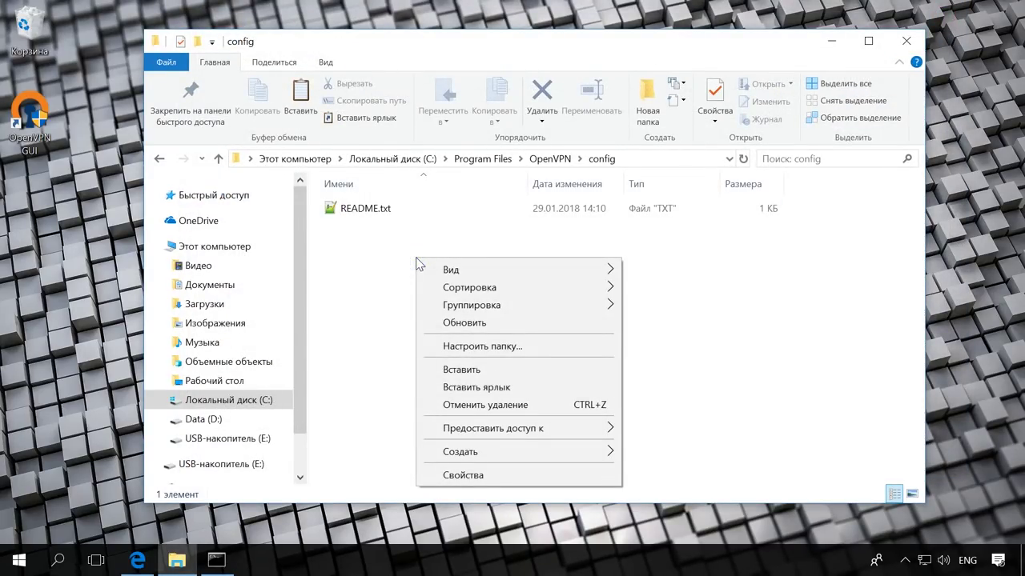
click(513, 370)
click(268, 244)
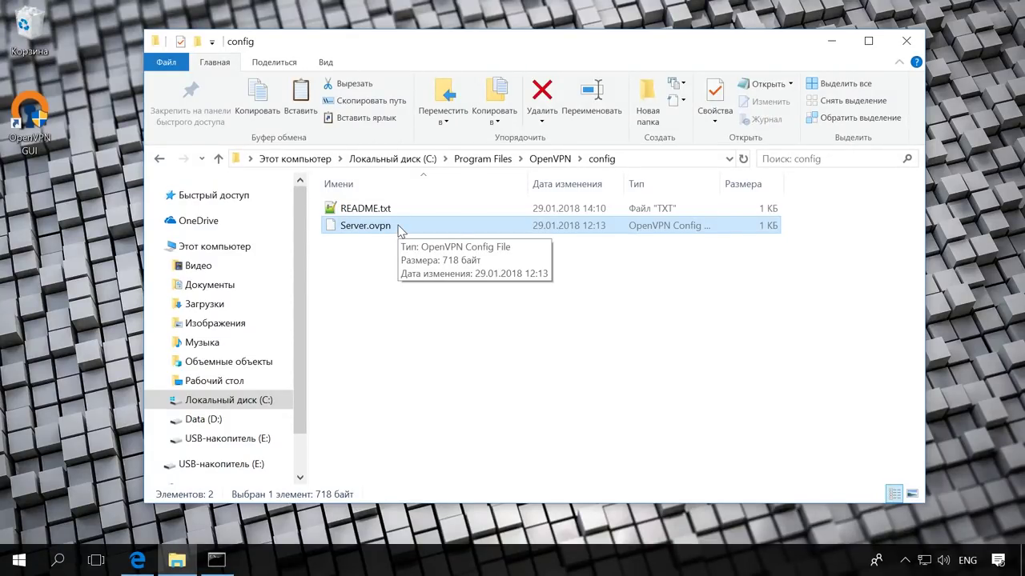
right_click(397, 227)
Open Server.ovpn in Notepad++ and review the dev-node, mode server and port 12345 lines
click(469, 273)
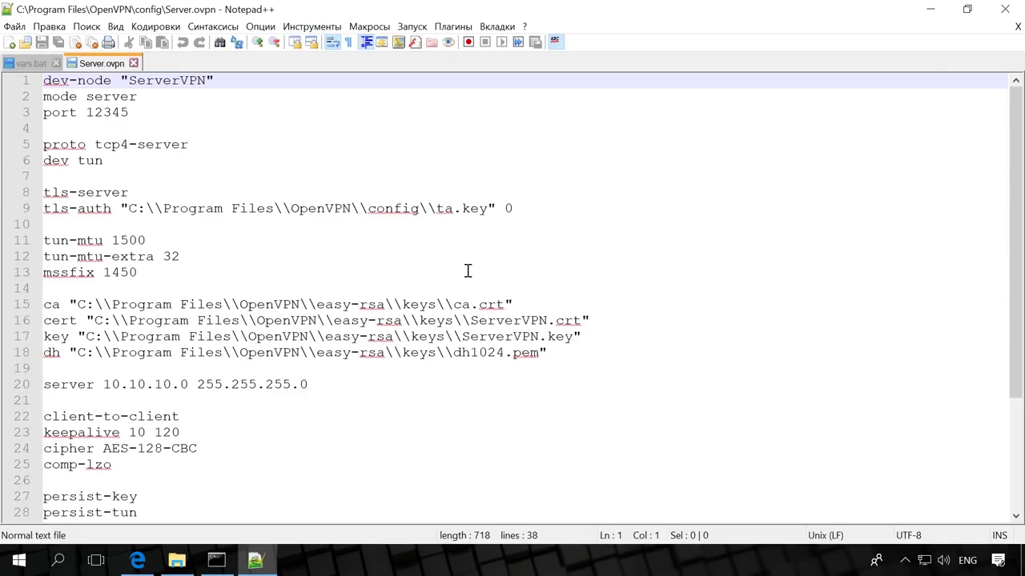
click(231, 83)
click(170, 95)
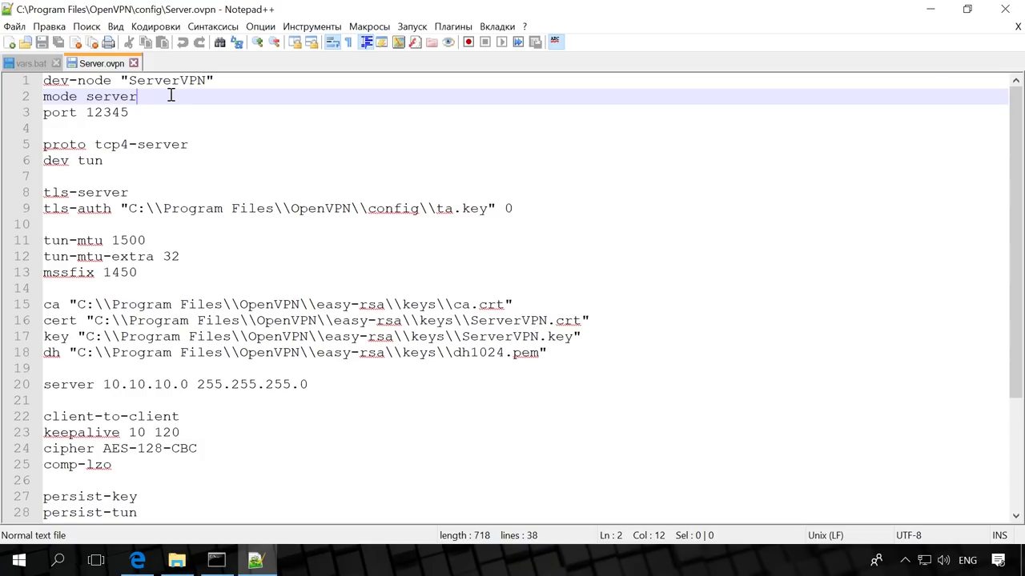
click(166, 112)
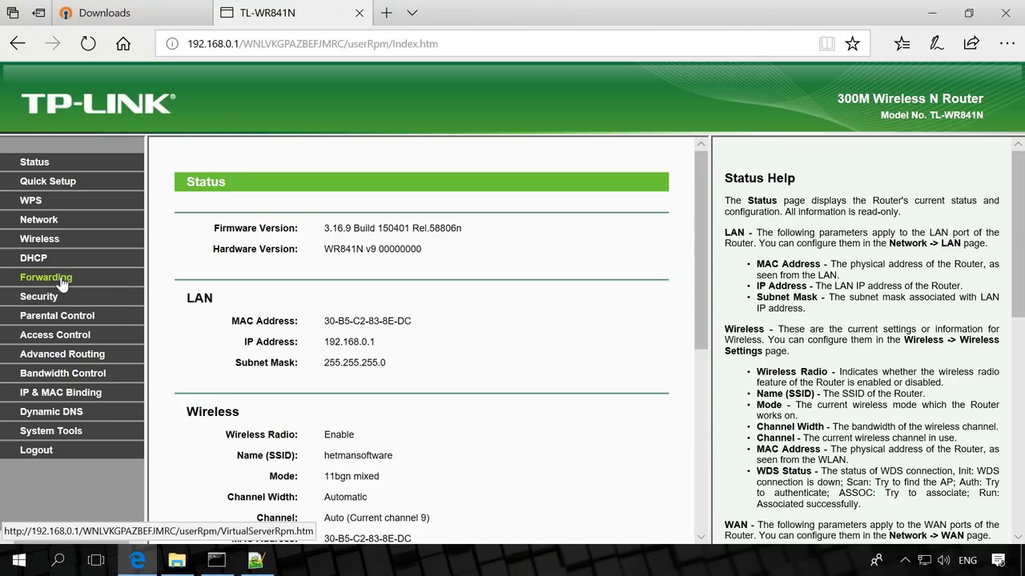
Confirm in Virtual Servers that service port 12345 is forwarded to 192.168.0.103
click(62, 283)
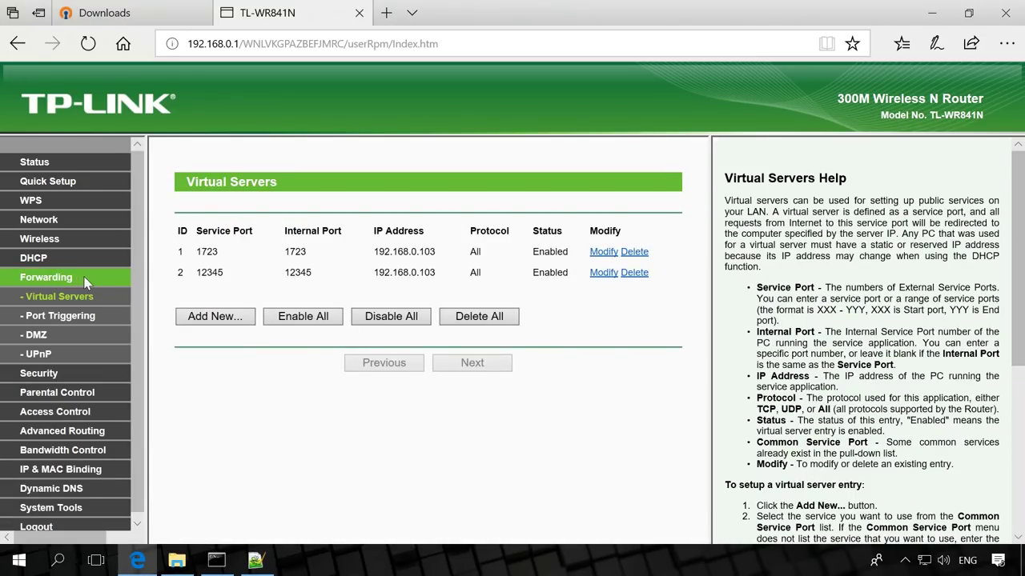
click(200, 272)
double_click(201, 272)
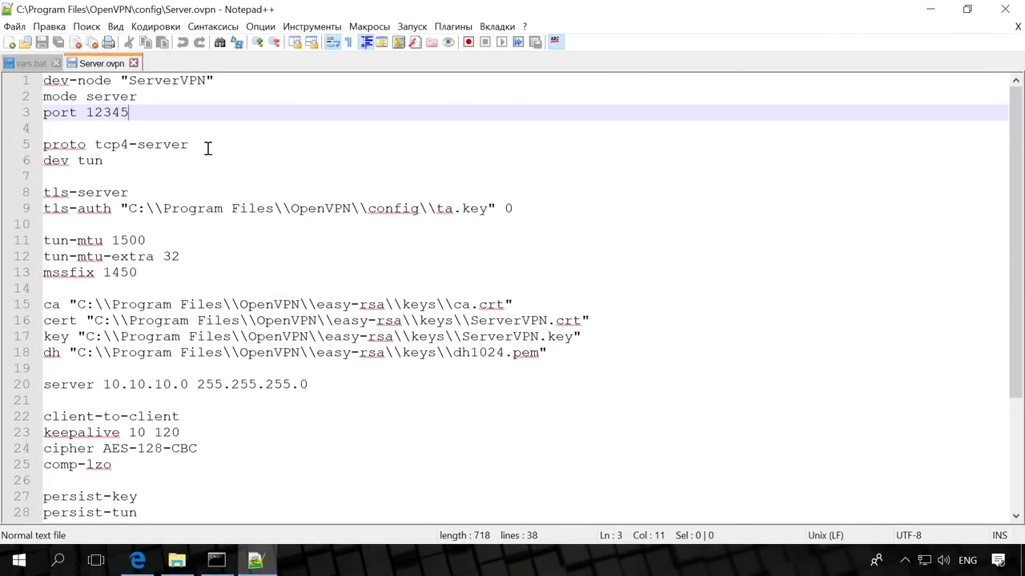
Check the proto tcp4-server, dev tun, tls-server lines and the tls-auth path easy-rsa\keys\ta.key
click(197, 146)
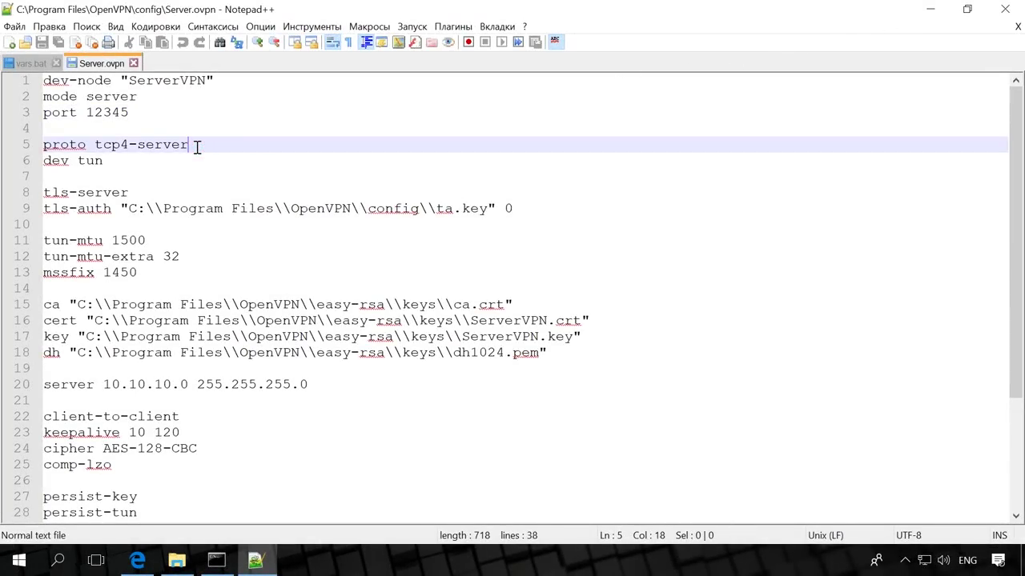
click(147, 163)
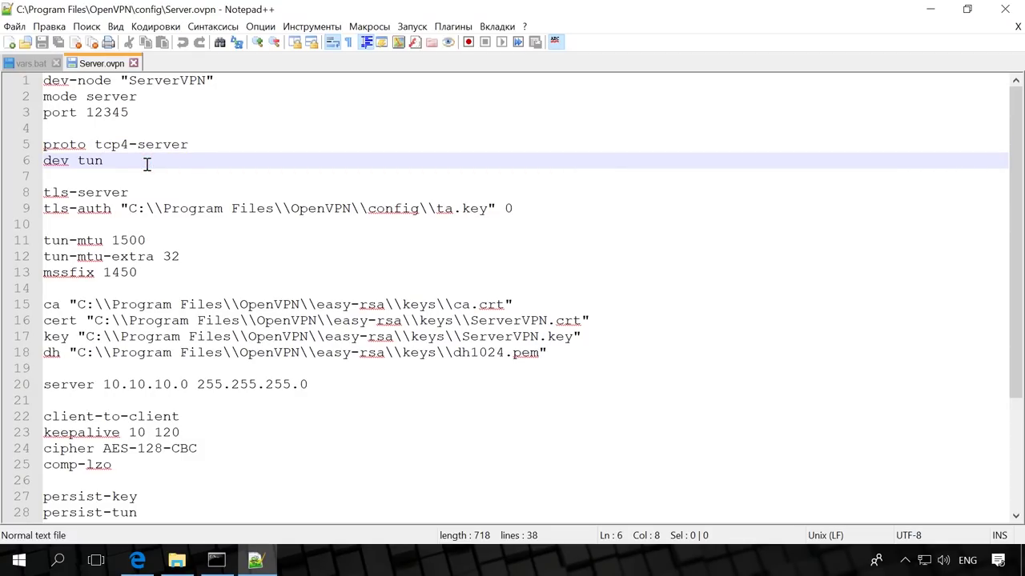
click(154, 194)
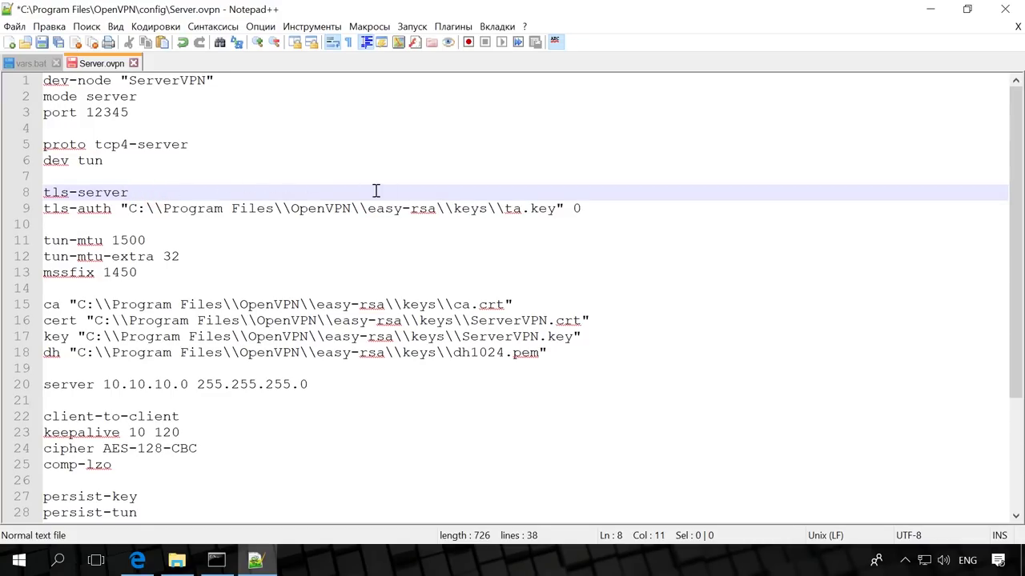
click(592, 207)
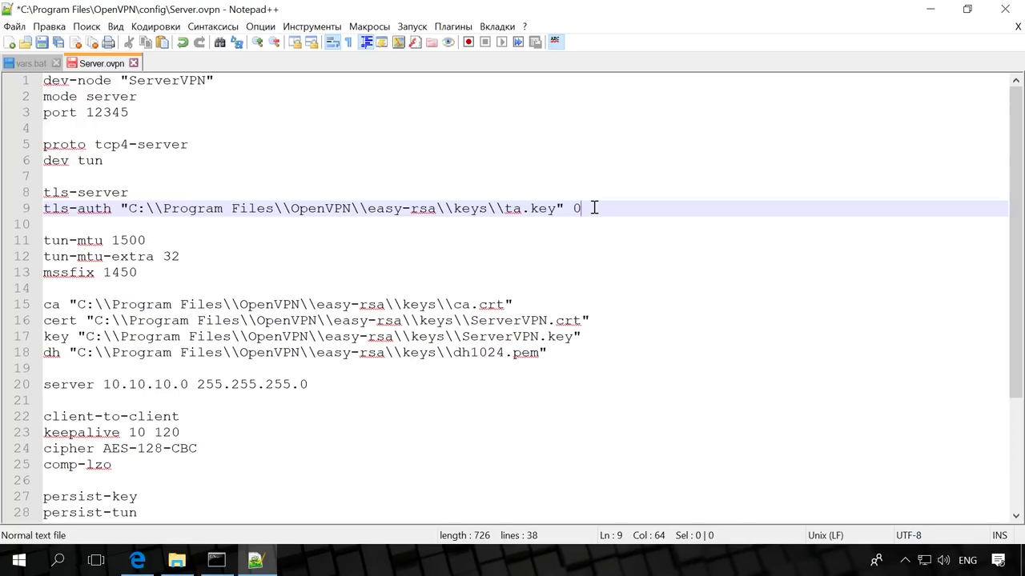
Review the tun-mtu 1500, tun-mtu-extra, mssfix 1450, ca, cert, key and dh lines
click(158, 240)
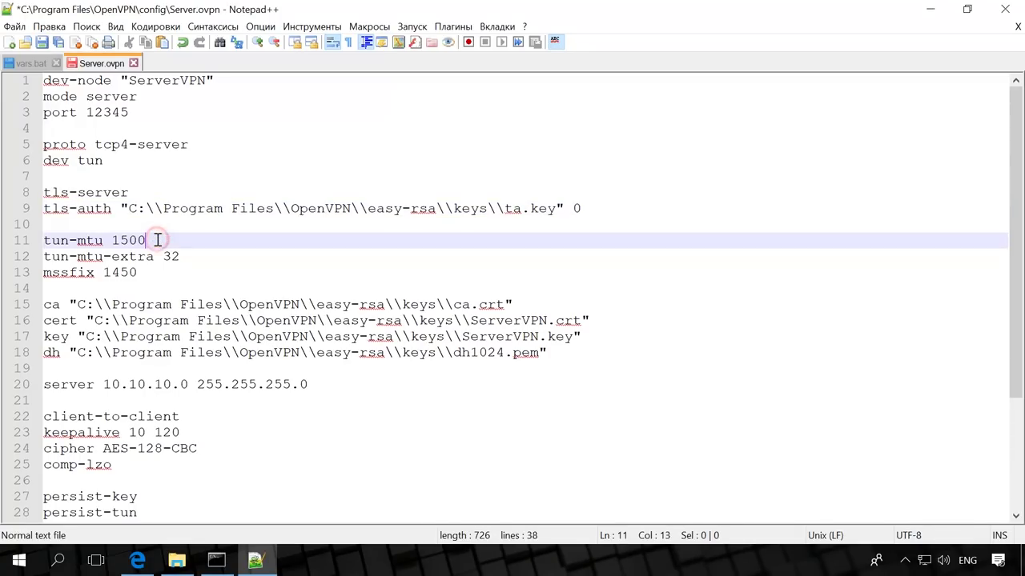
click(196, 255)
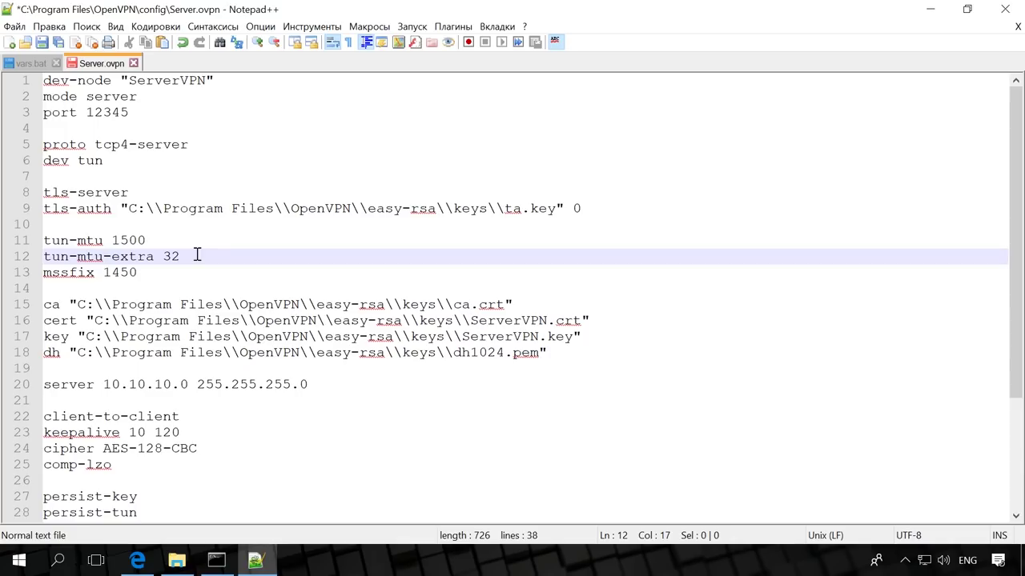
click(179, 272)
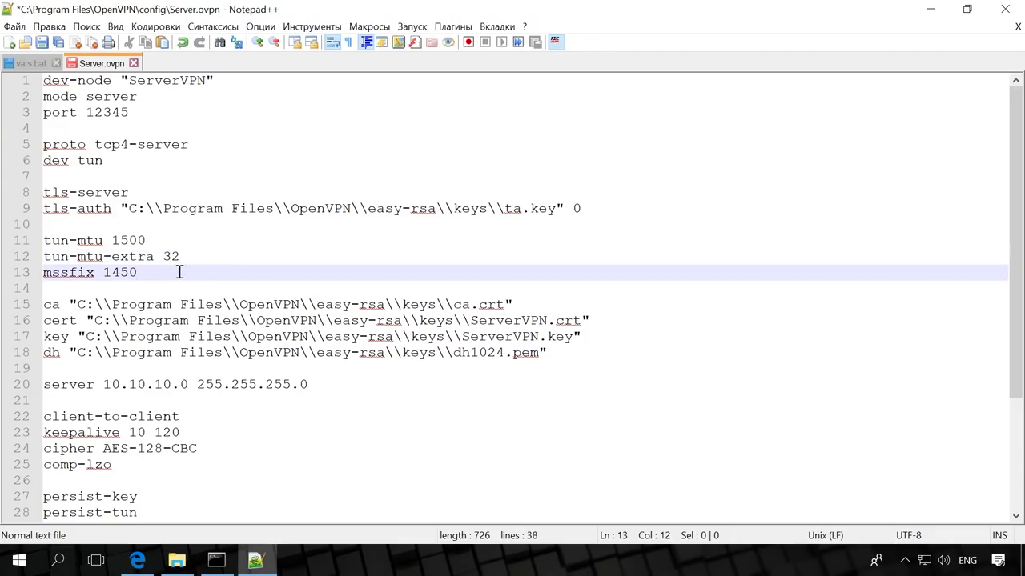
click(530, 305)
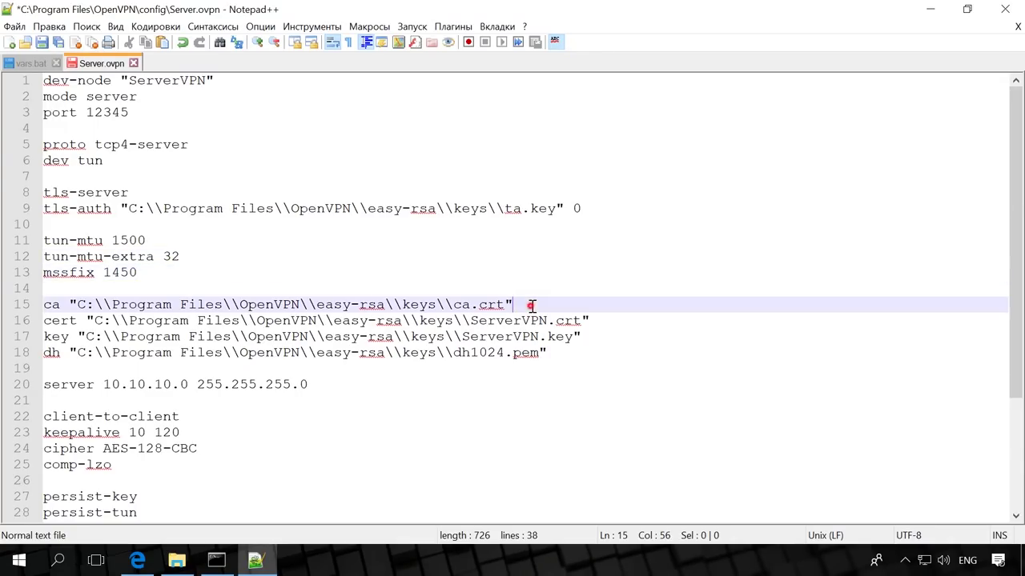
click(596, 320)
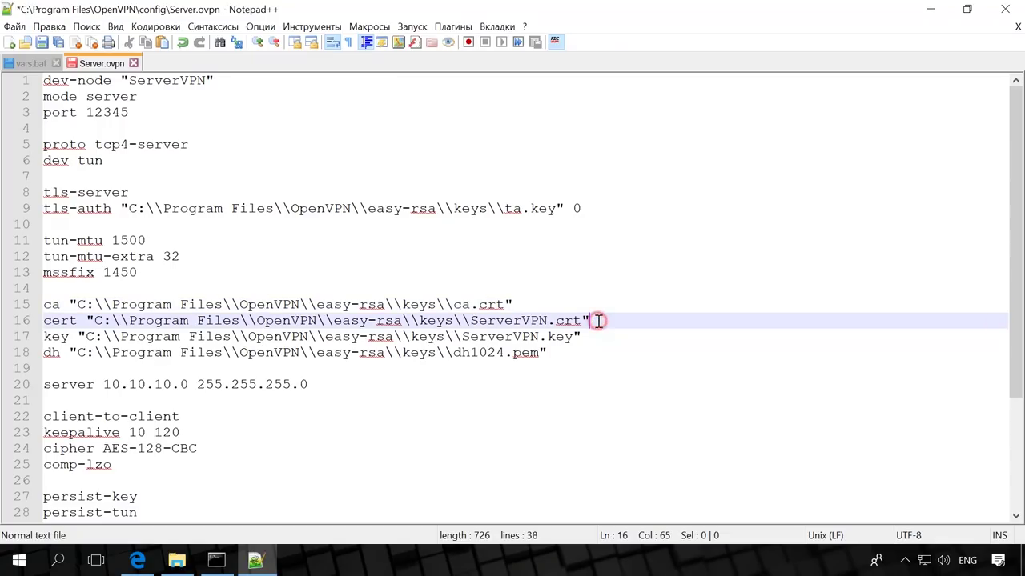
click(599, 341)
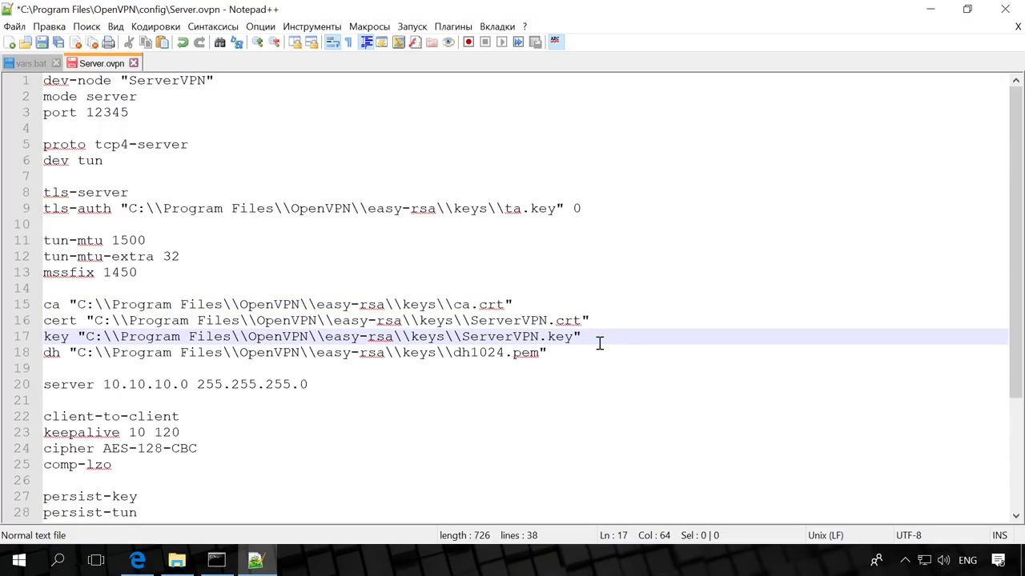
click(578, 352)
Change the dh file name from dh1024.pem to dh4096.pem
drag(471, 352, 505, 352)
text(4096)
click(558, 352)
Review the server 10.10.10.0, client-to-client, keepalive, cipher AES-128-CBC and comp-lzo lines
click(336, 384)
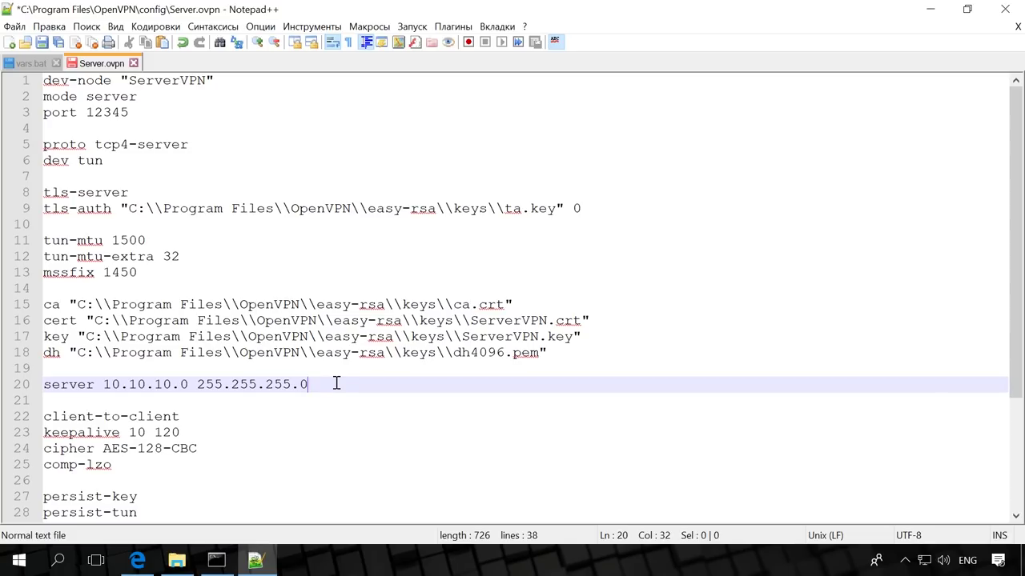
click(213, 416)
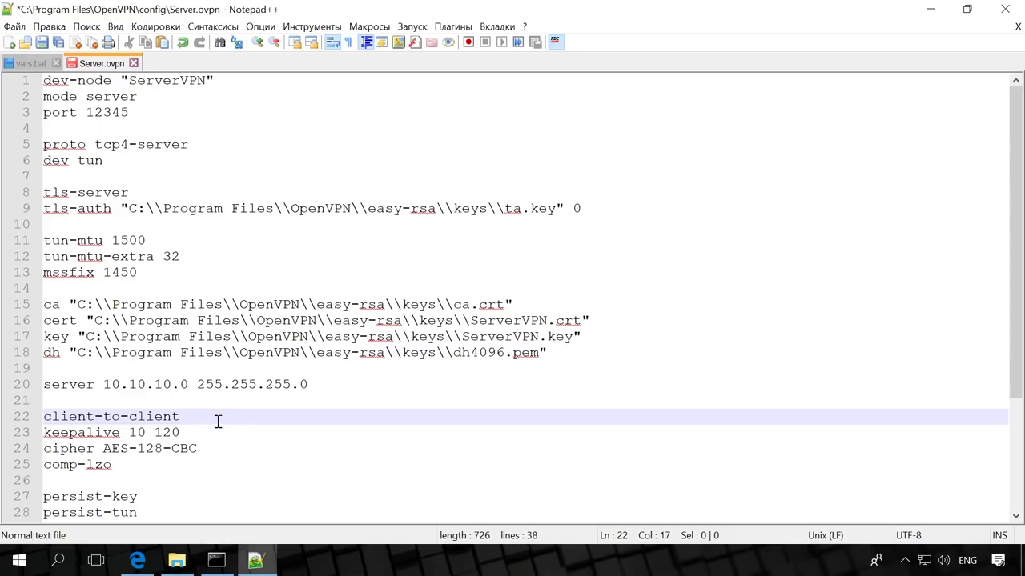
click(219, 430)
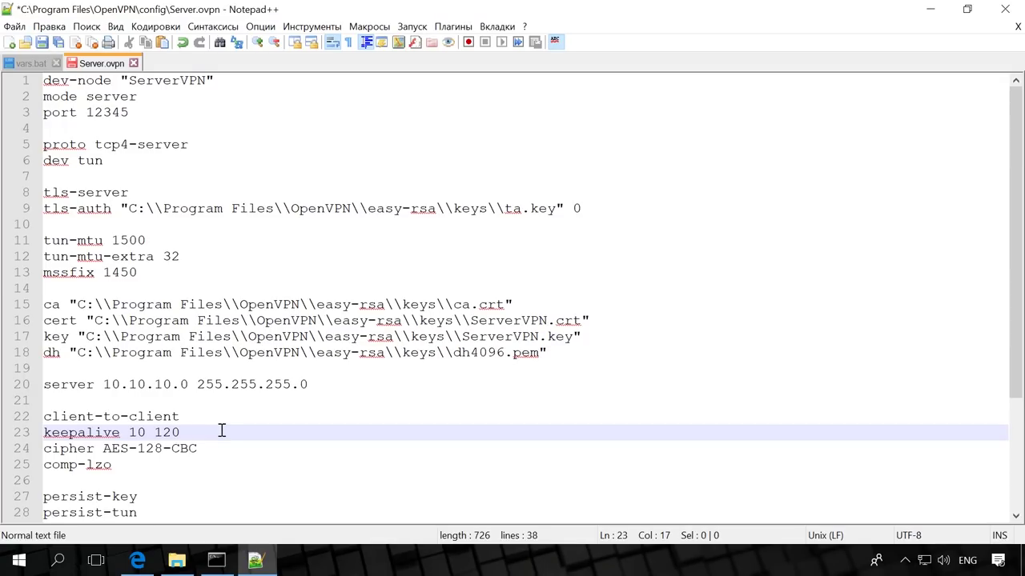
click(234, 449)
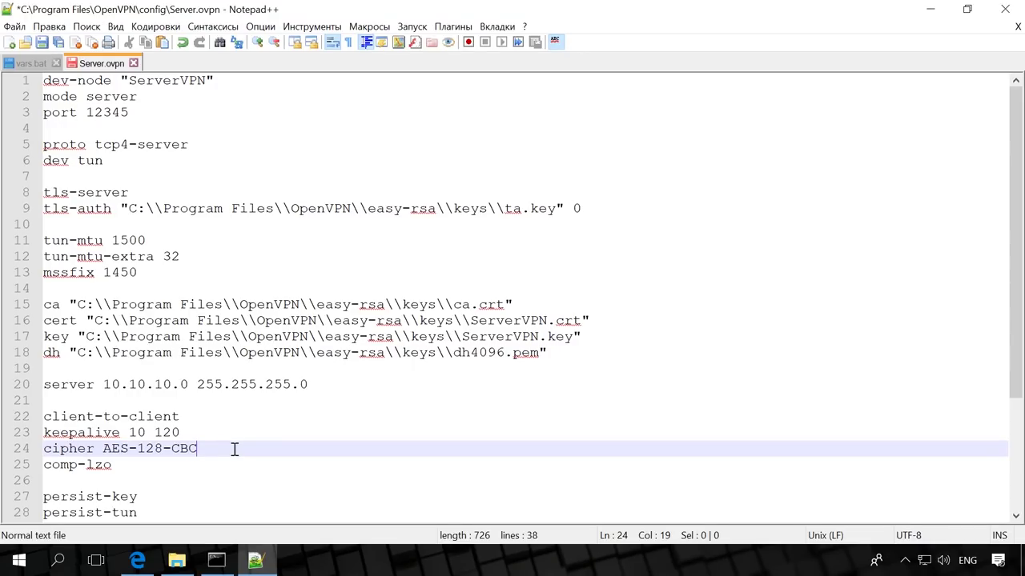
click(212, 461)
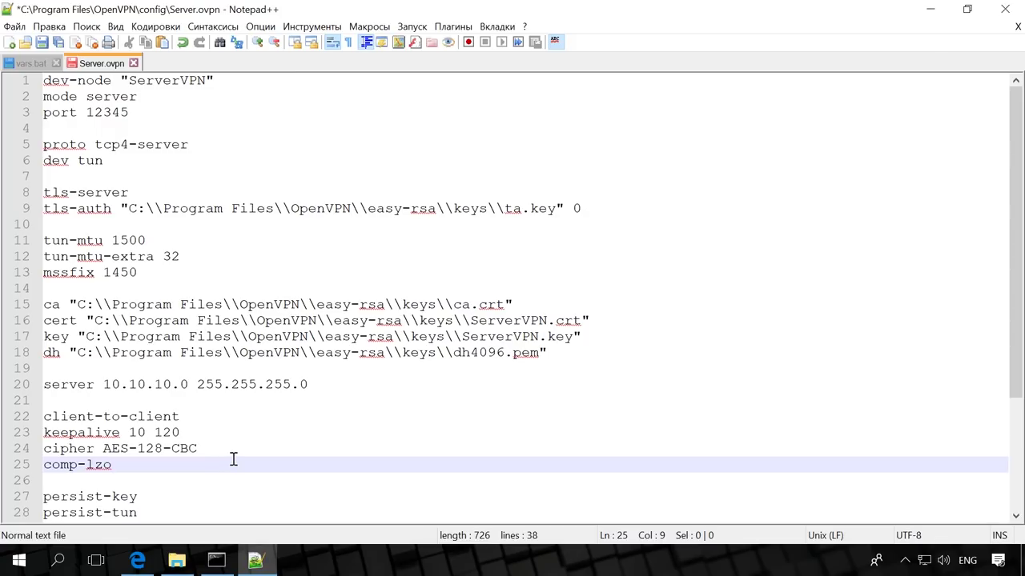
scroll(234, 458, down, 4)
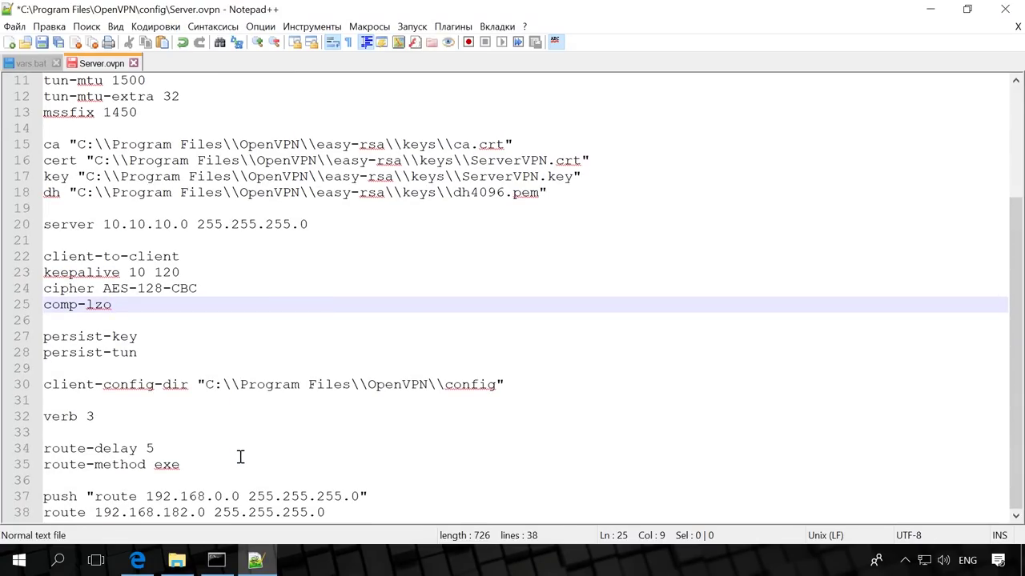
Review the persist-key, persist-tun, client-config-dir, verb 3 and route-delay 5 lines
click(199, 339)
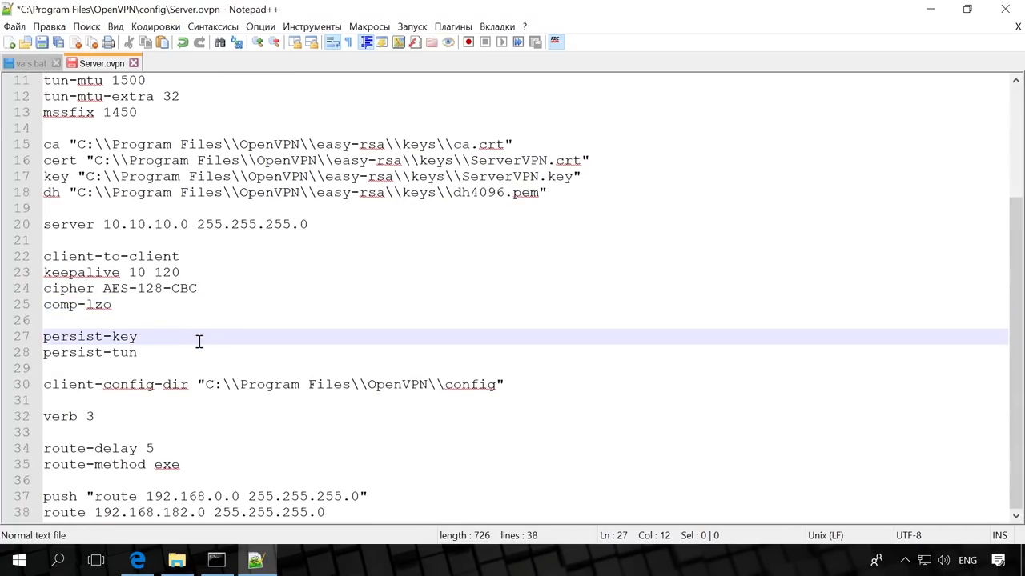
click(200, 353)
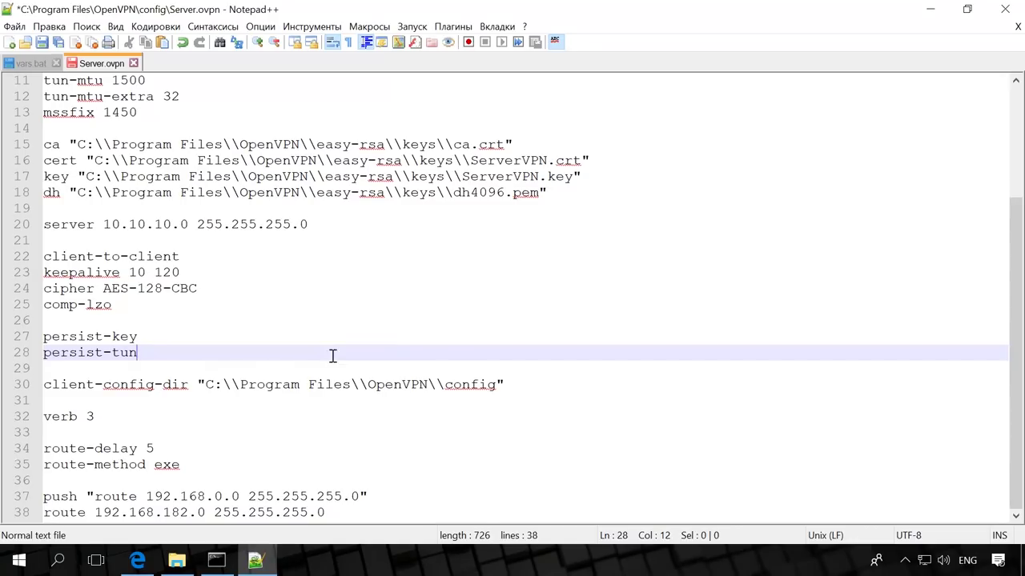
click(516, 385)
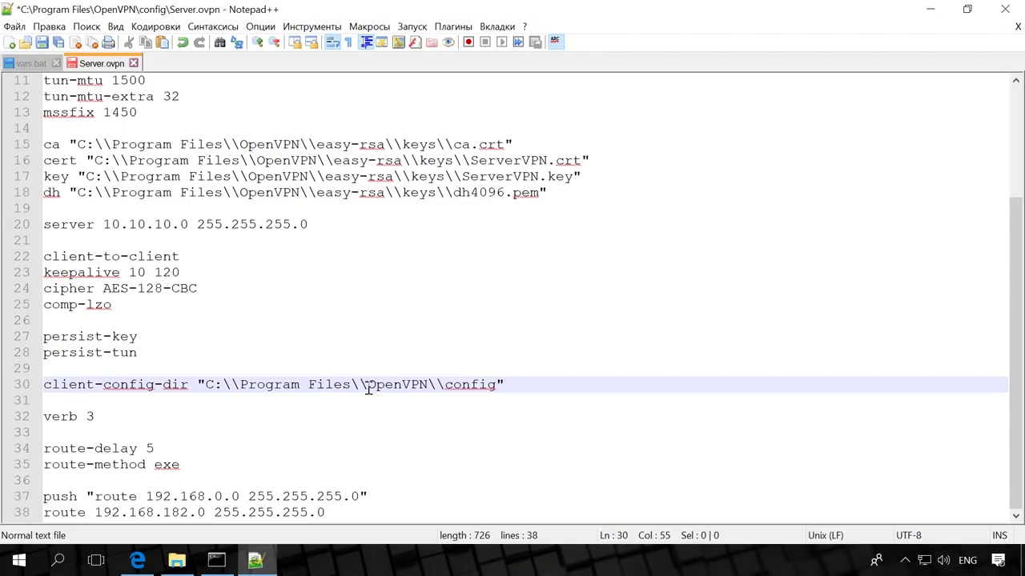
click(132, 410)
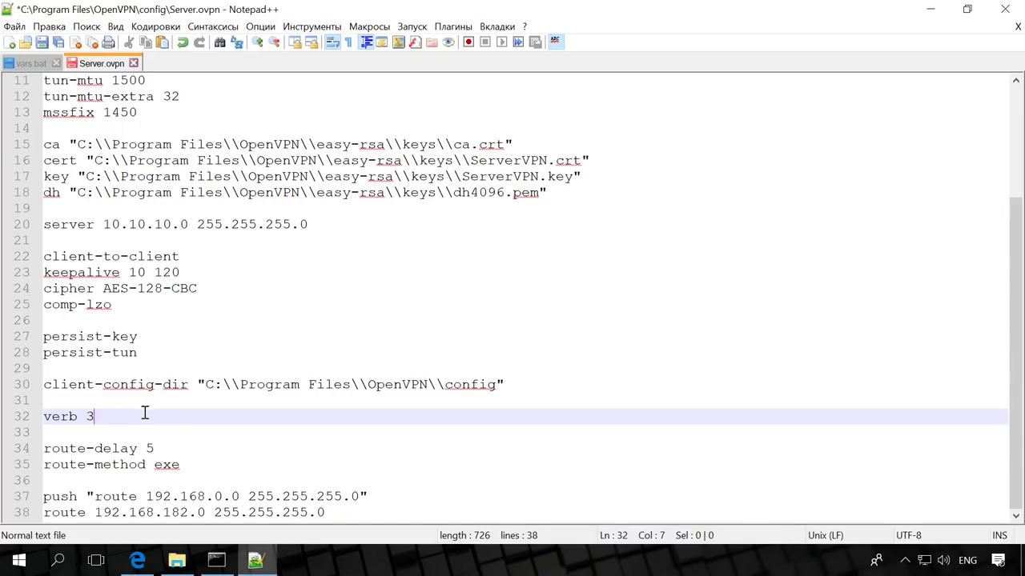
click(184, 449)
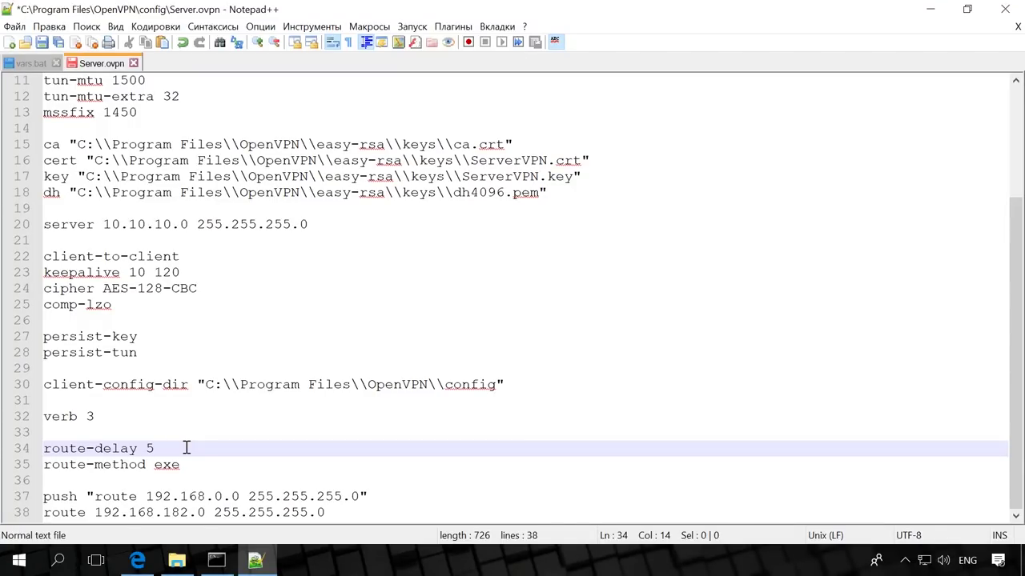
Check route-method exe, push route and route 192.168.182.0 255.255.255.0, then save Server.ovpn
click(209, 464)
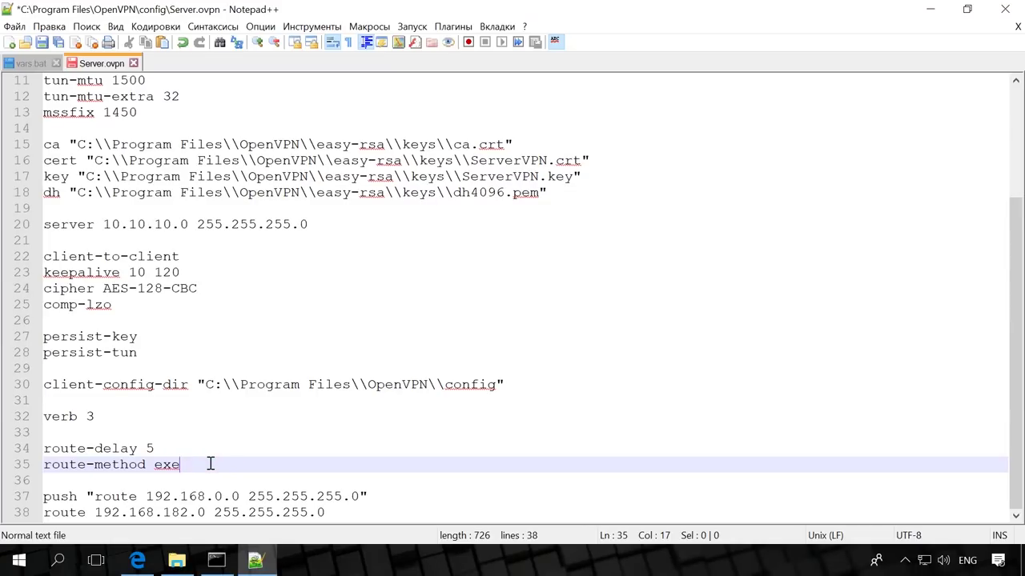
click(382, 493)
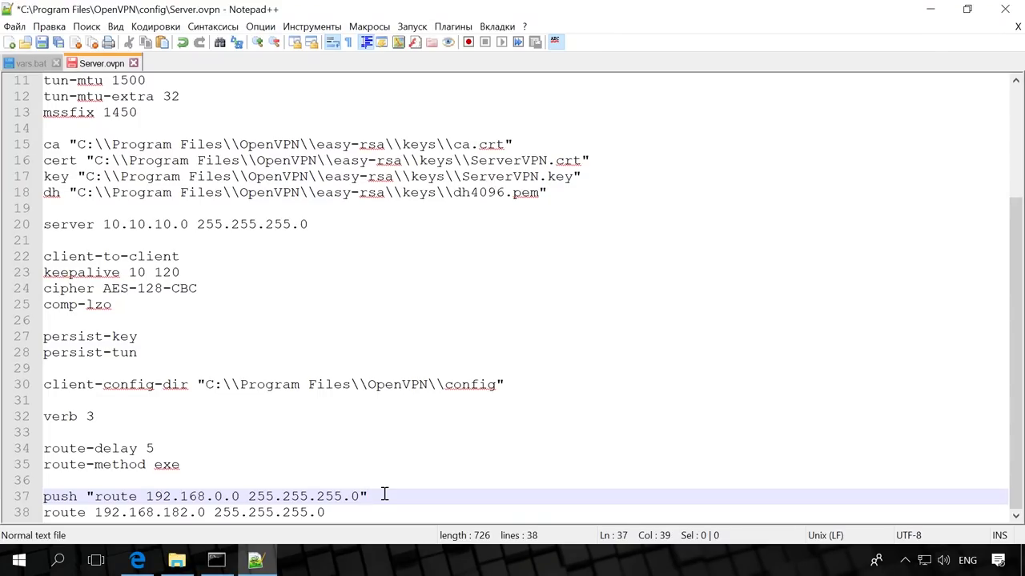
click(382, 513)
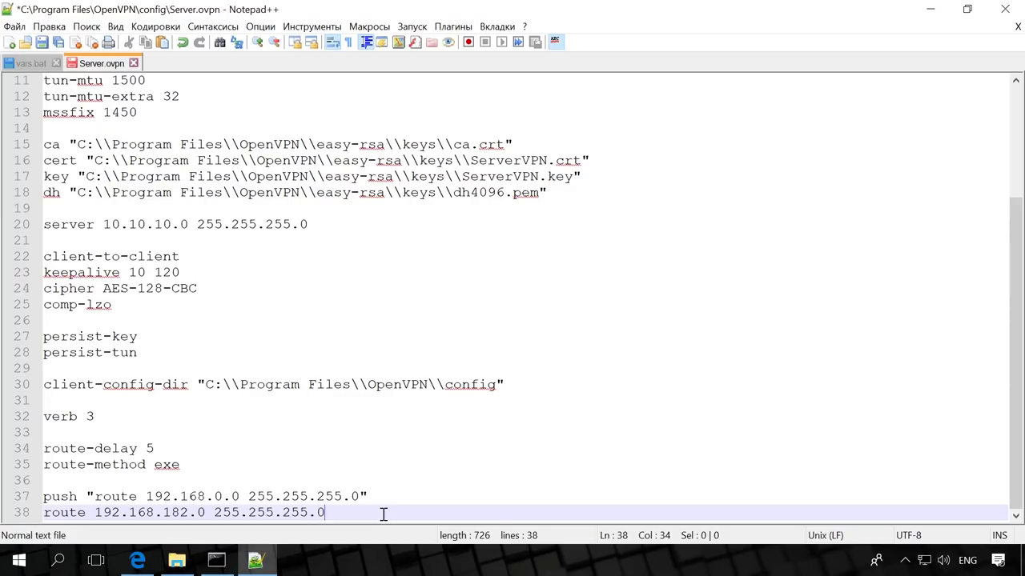
click(41, 43)
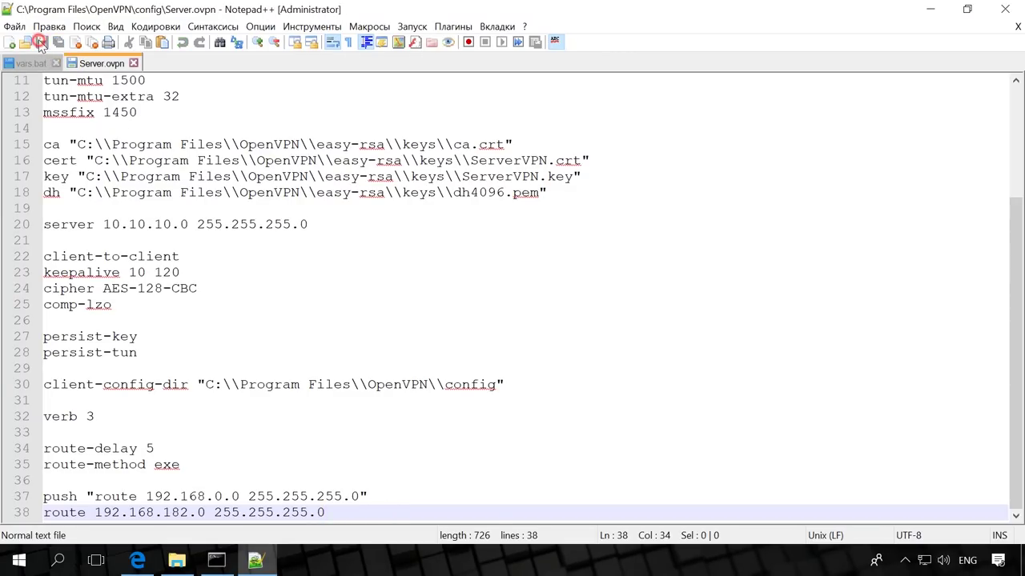
Close Notepad++, minimize Explorer and cmd, and connect Server from the OpenVPN GUI tray icon
click(1005, 9)
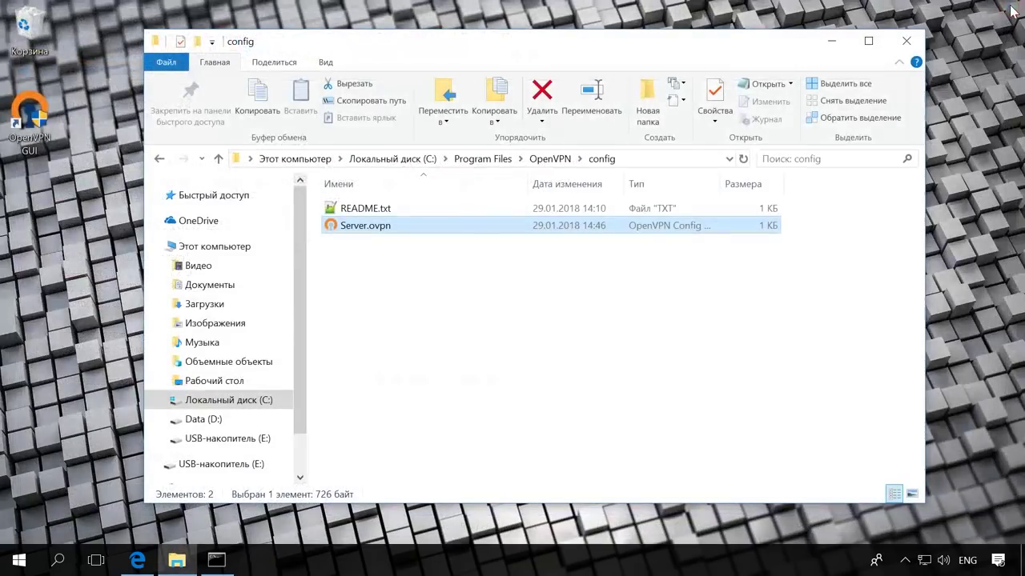
click(832, 40)
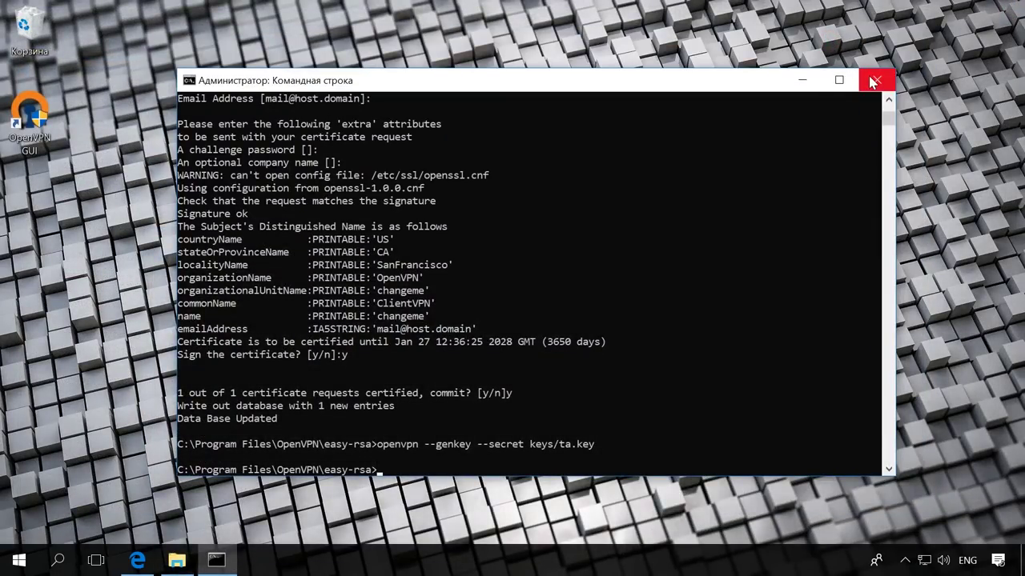
click(806, 79)
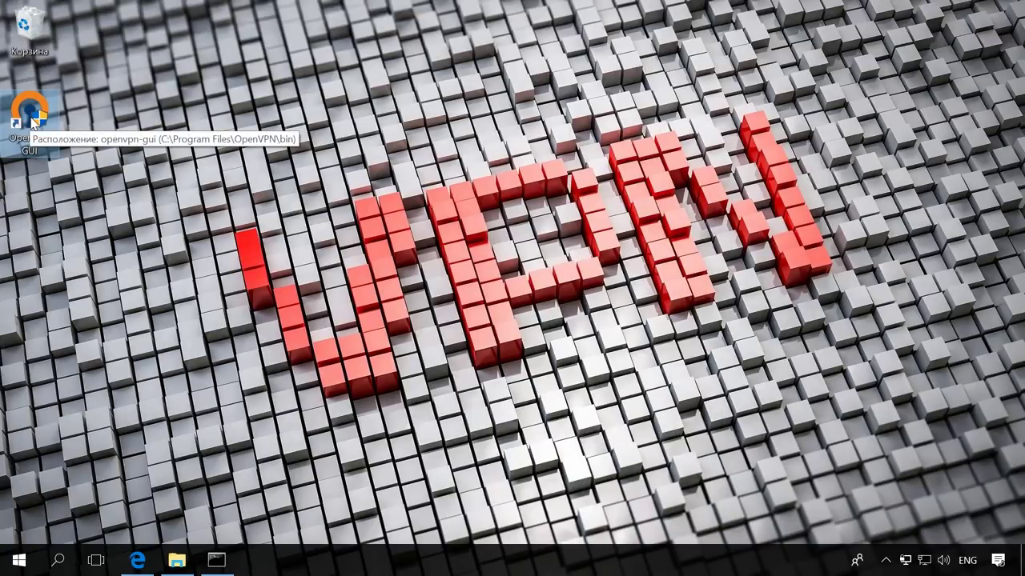
click(889, 562)
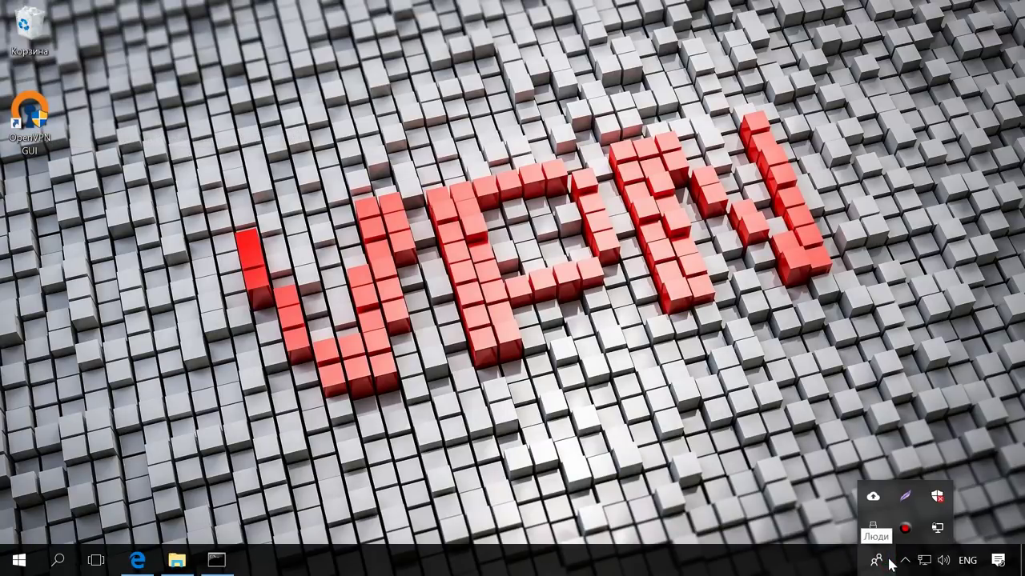
right_click(938, 529)
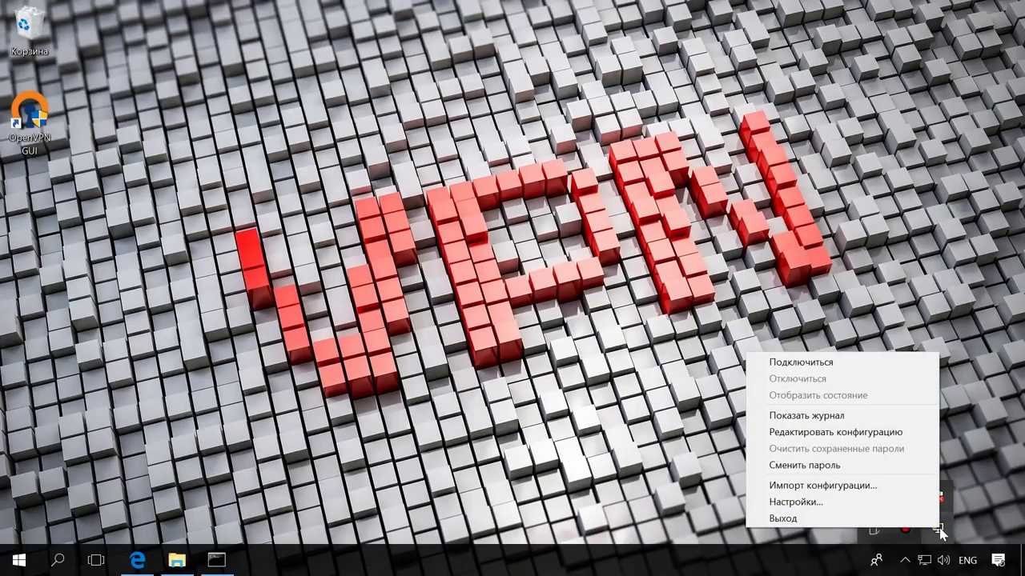
click(870, 365)
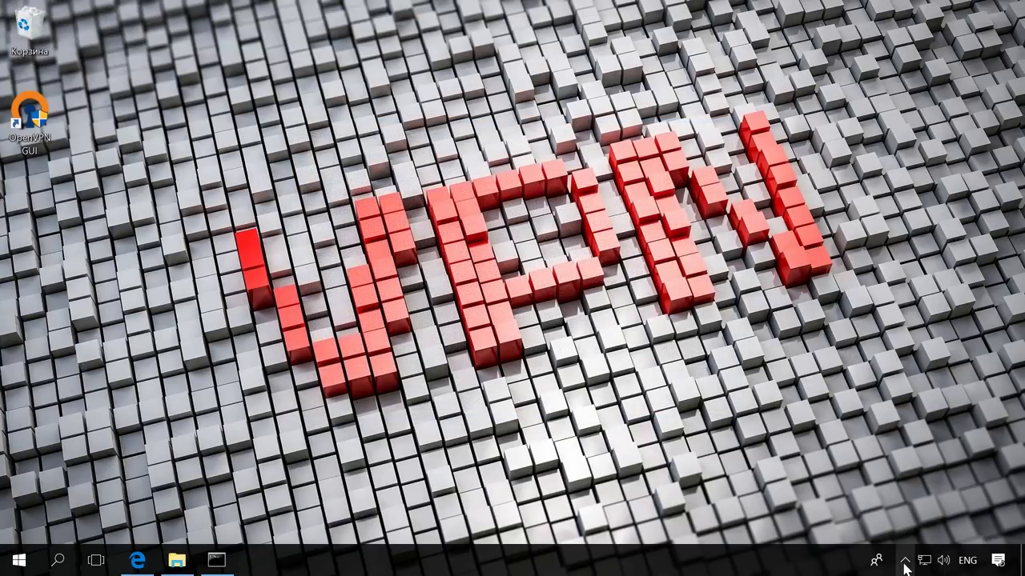
Show the Server connection status window, confirming it connected at 10.10.10.1
click(905, 560)
right_click(939, 533)
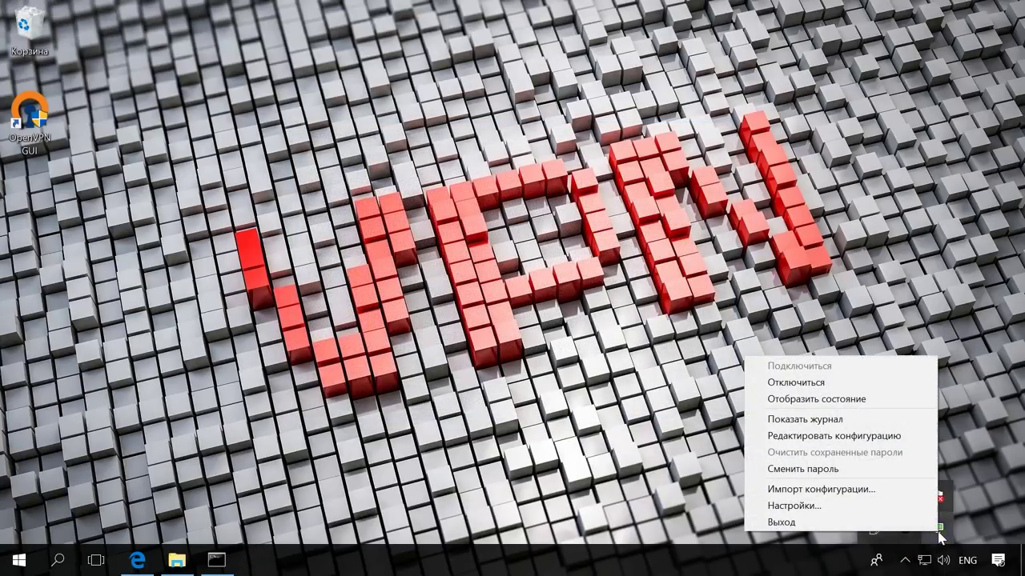
click(914, 397)
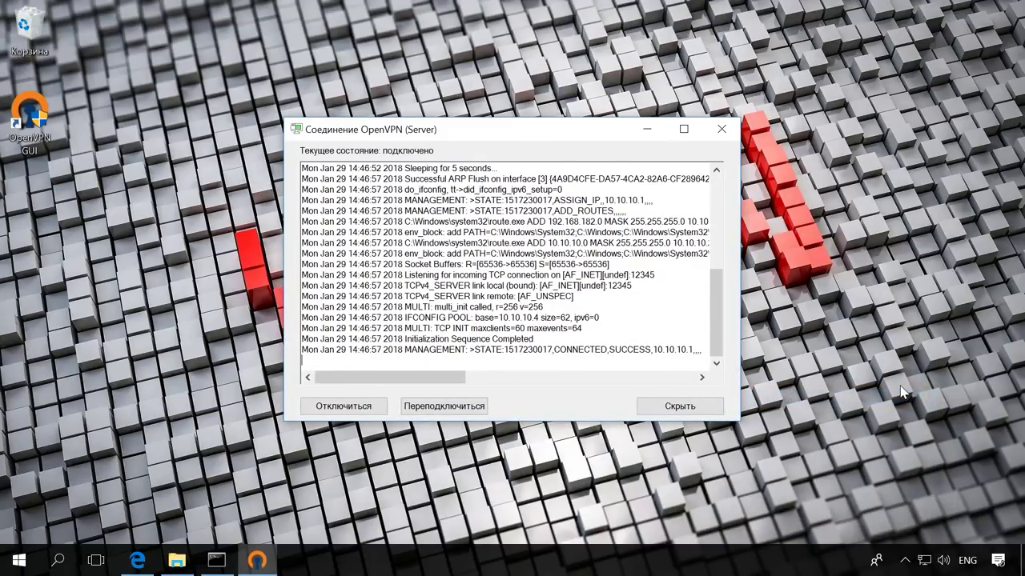
In a new Explorer window, browse to C:\Пользователи\user\OpenVPN
click(891, 384)
key(super+e)
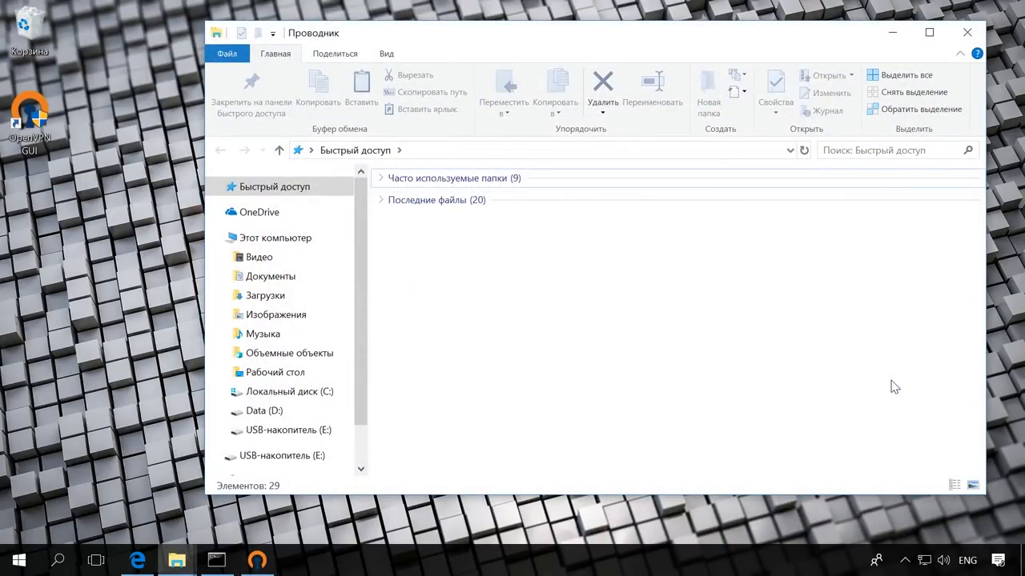
click(328, 392)
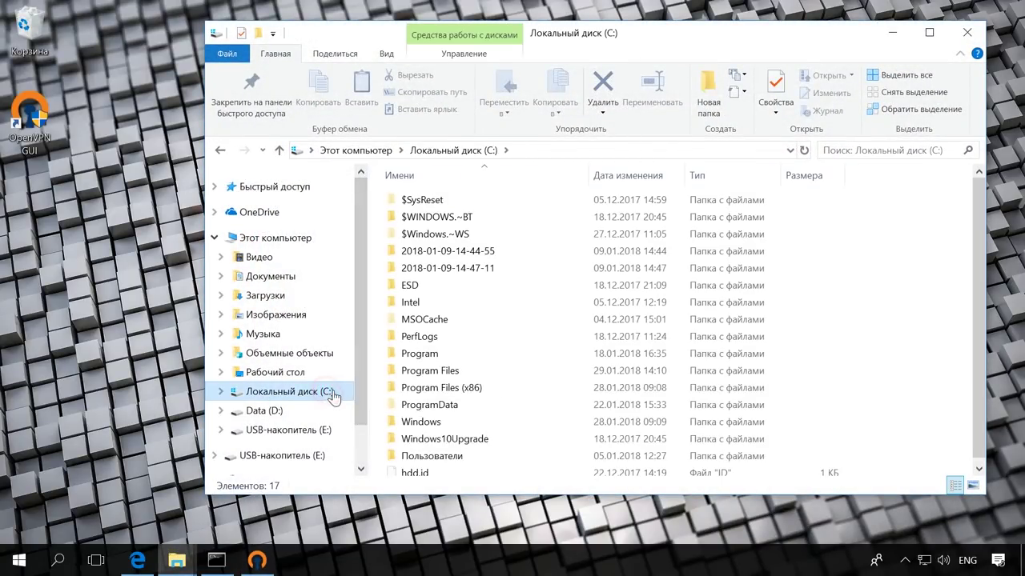
double_click(457, 455)
click(469, 219)
double_click(465, 218)
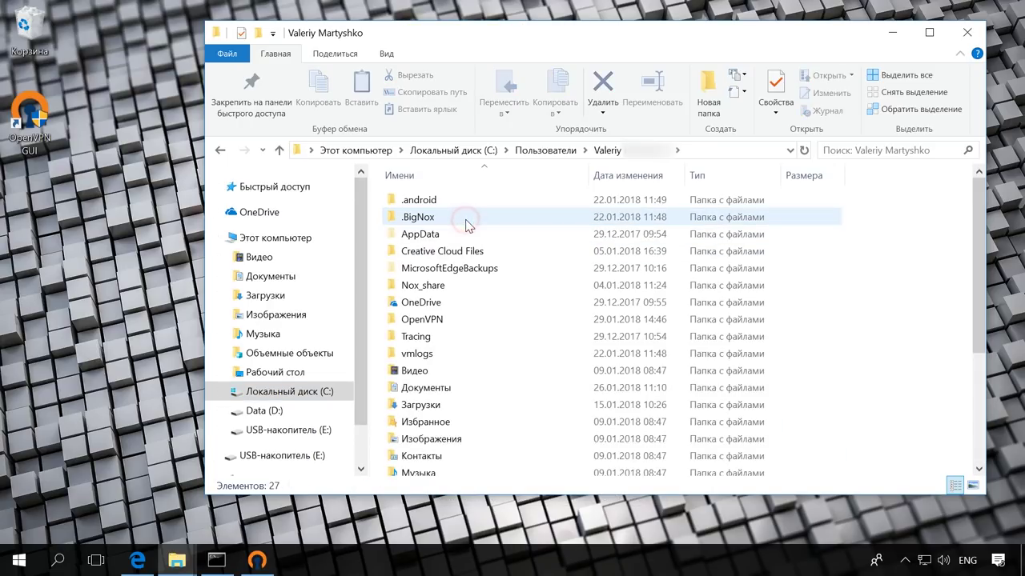
click(422, 319)
double_click(423, 320)
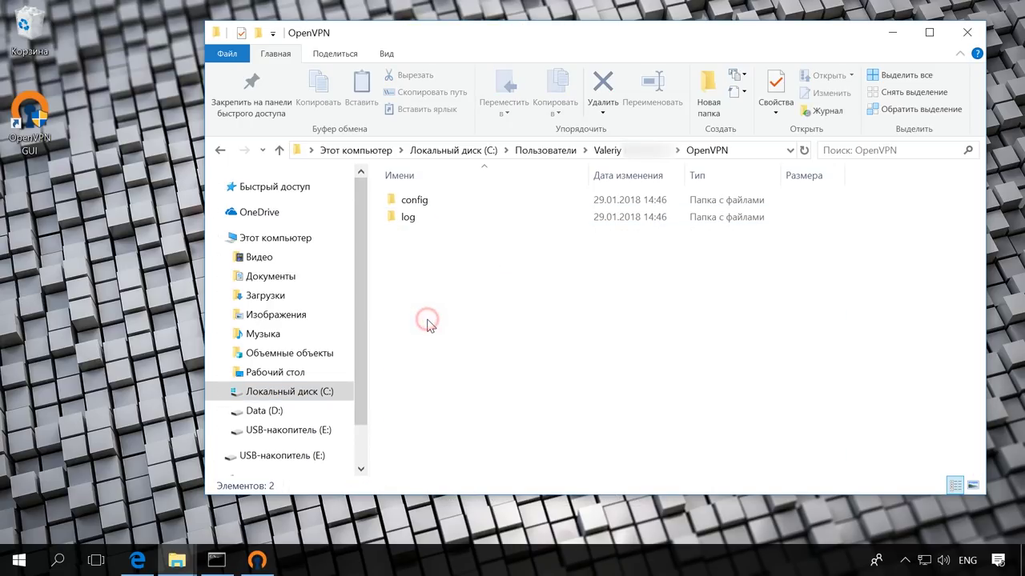
Locate Server.log in the log folder, then bring up ClientVPN's context menu in the config folder
double_click(428, 218)
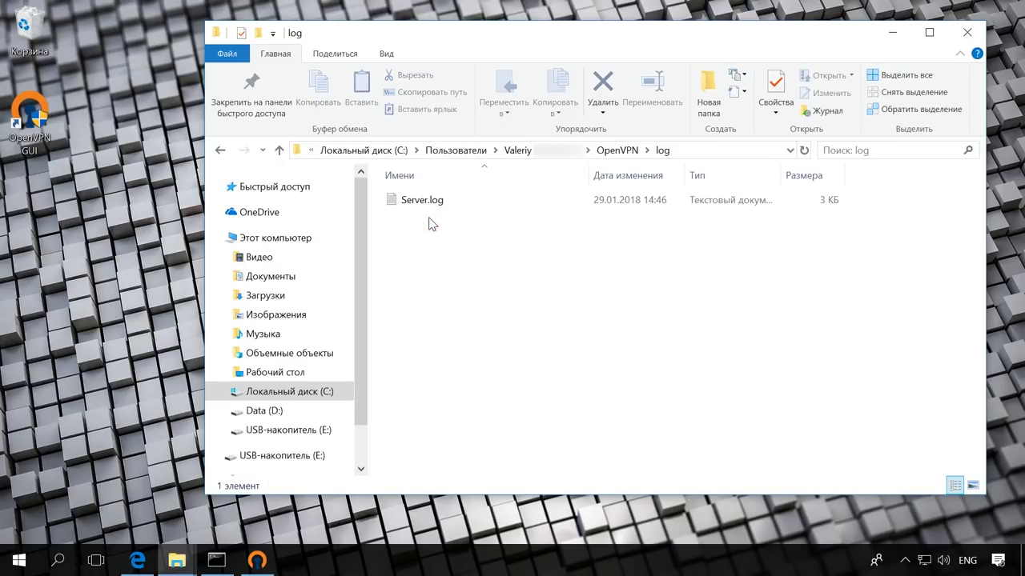
click(432, 203)
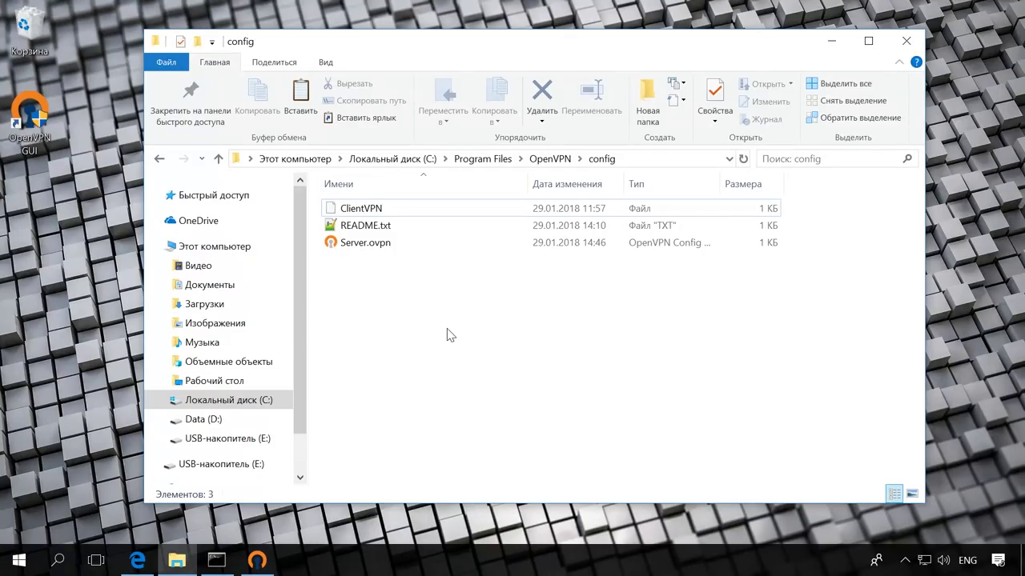
click(406, 209)
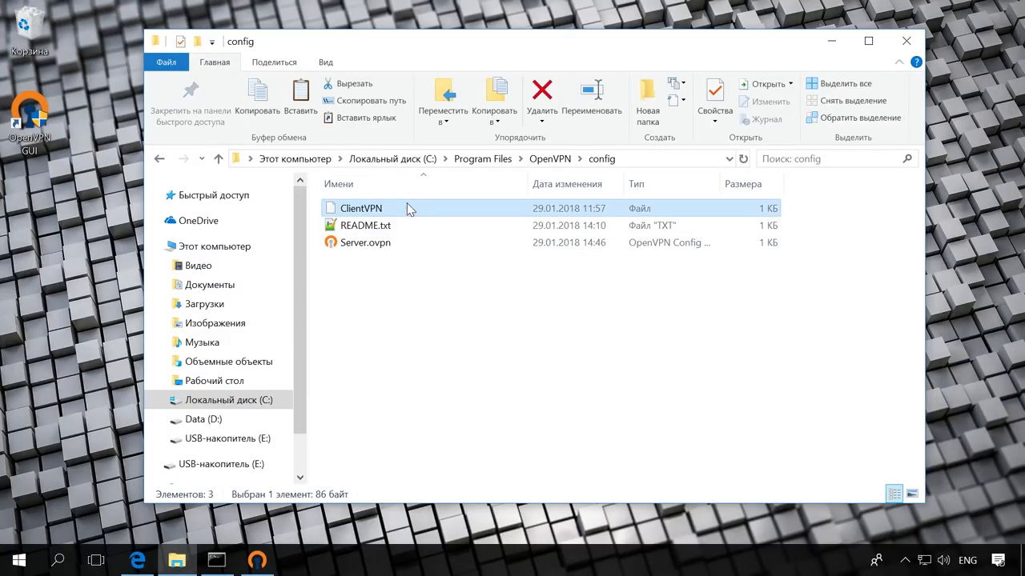
right_click(407, 209)
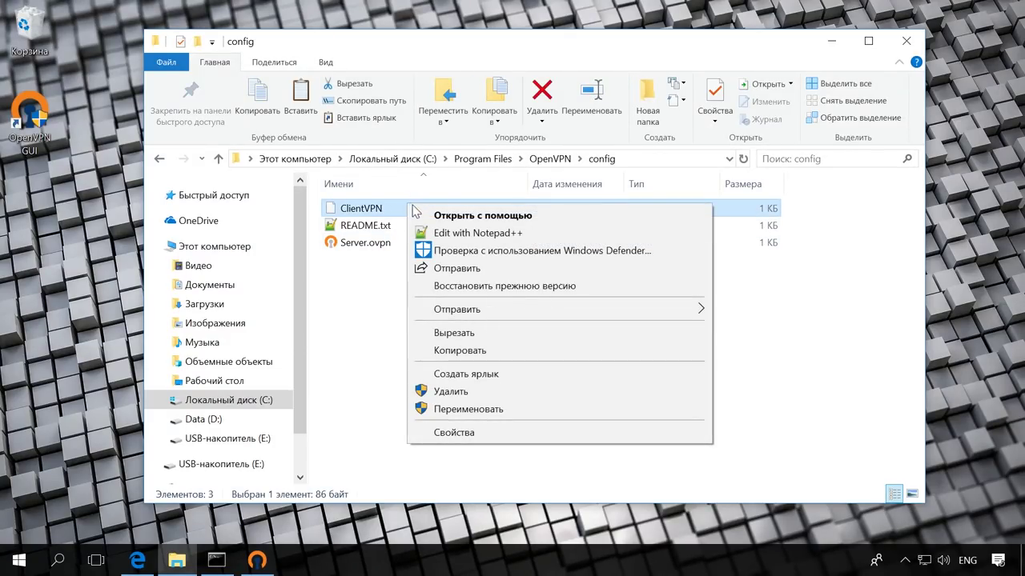
Open ClientVPN in Notepad++, review ifconfig-push 10.10.10.5 10.10.10.6, iroute and # disable, then minimize
click(483, 231)
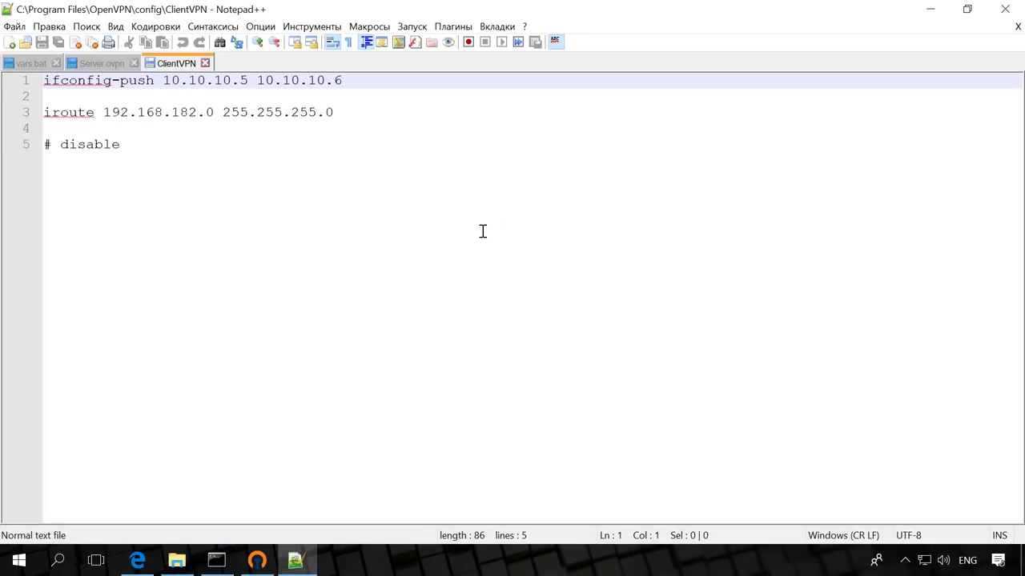
click(375, 81)
click(374, 108)
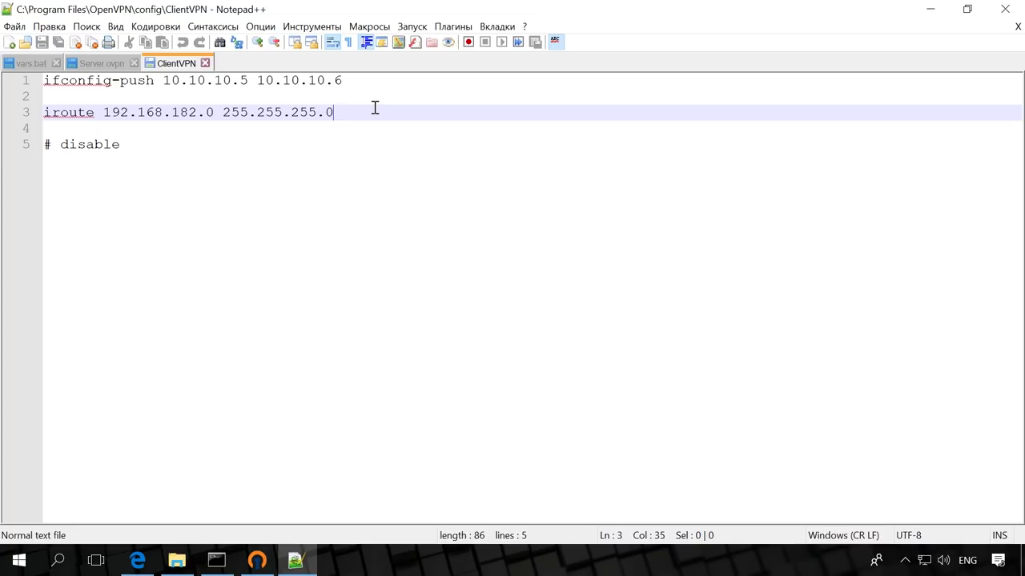
click(172, 146)
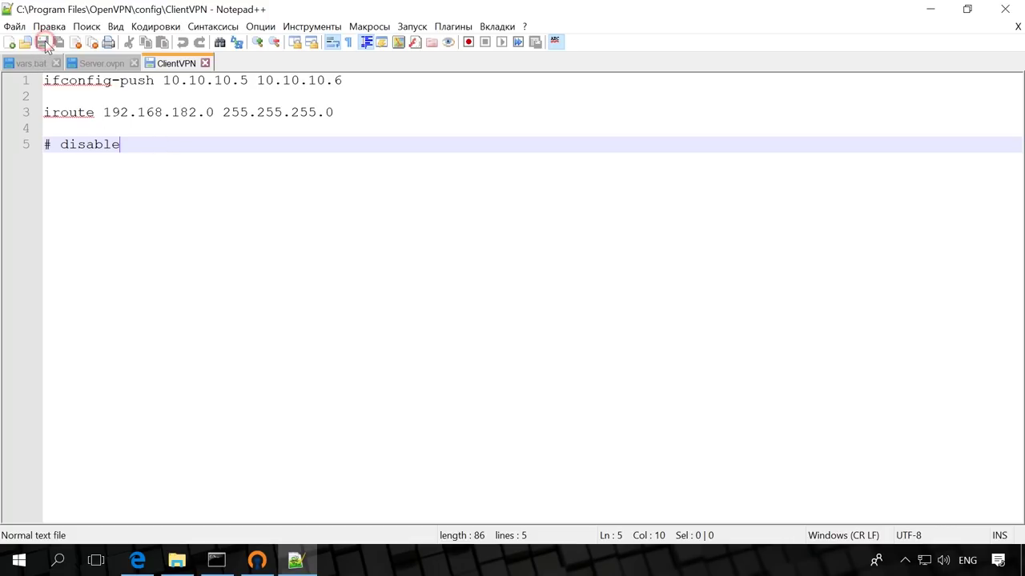
click(935, 9)
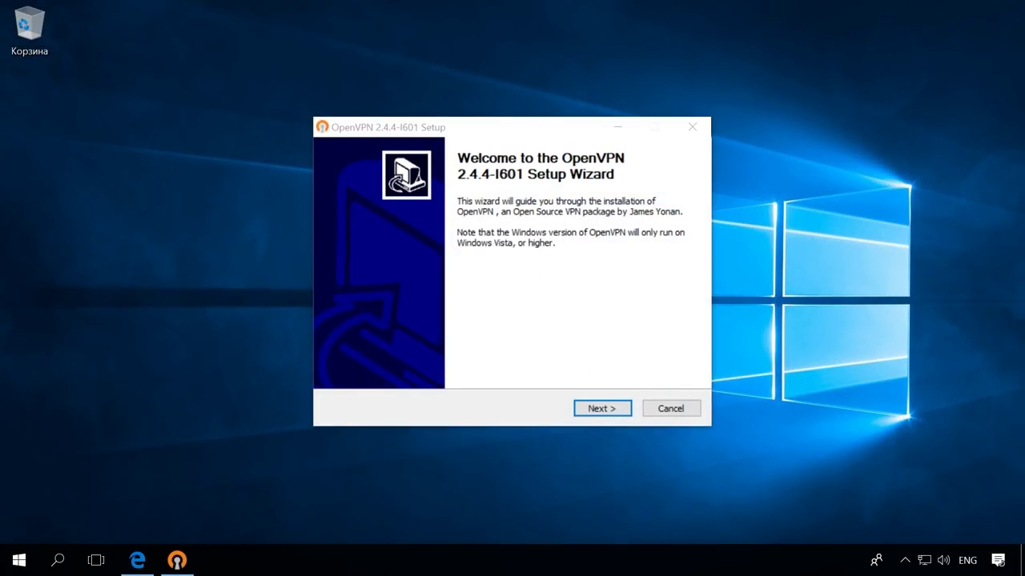
Install OpenVPN 2.4.4-I601 to the default C:\Program Files\OpenVPN folder, skipping the readme
key(Return)
key(Return)
key(Return)
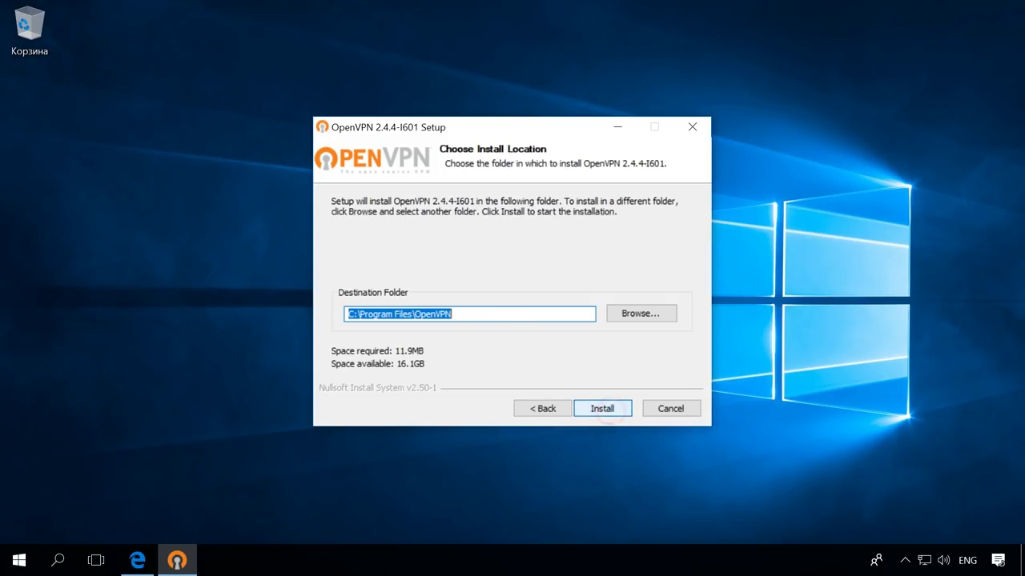
key(Return)
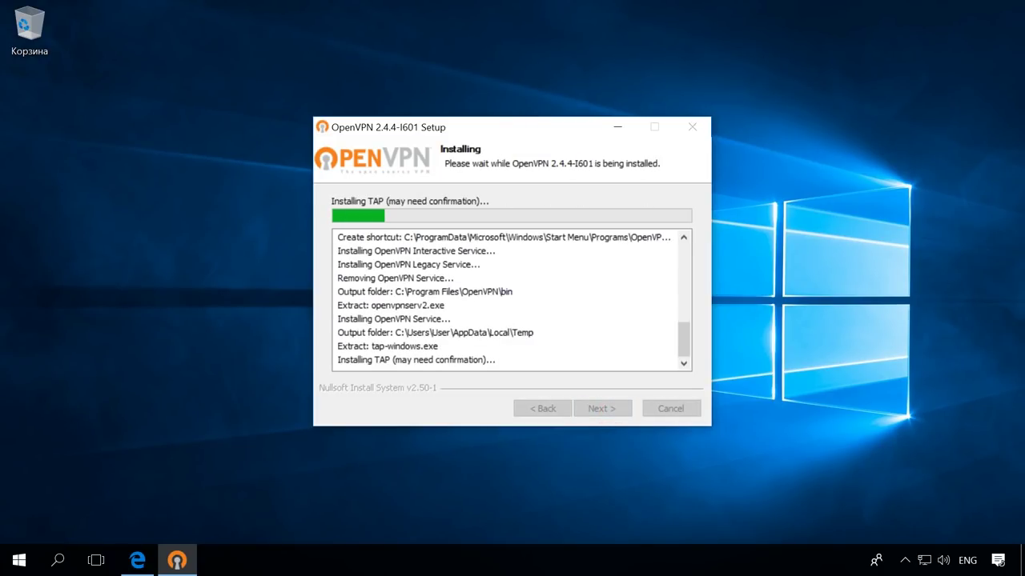
key(Return)
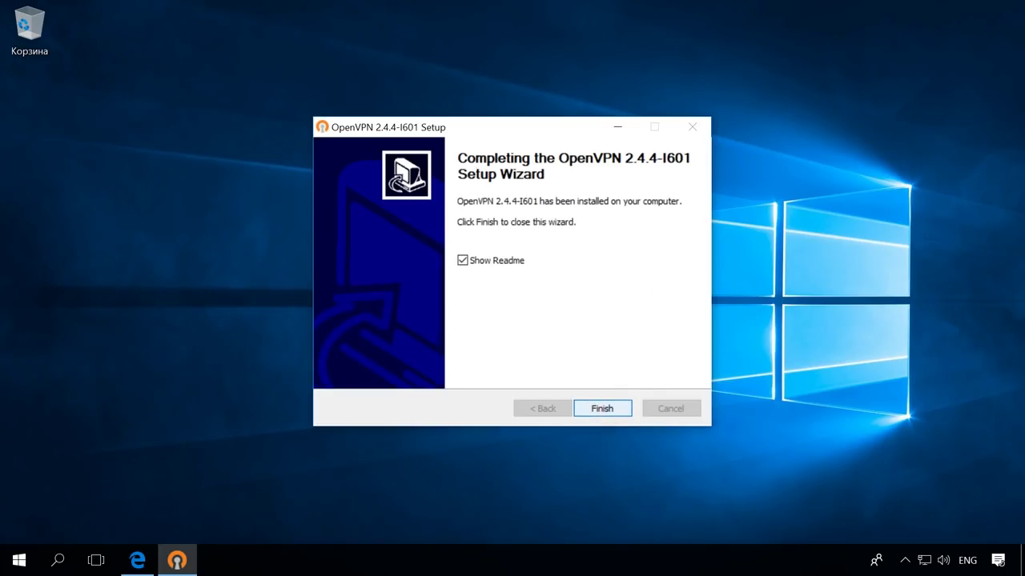
key(Tab)
key(space)
key(Return)
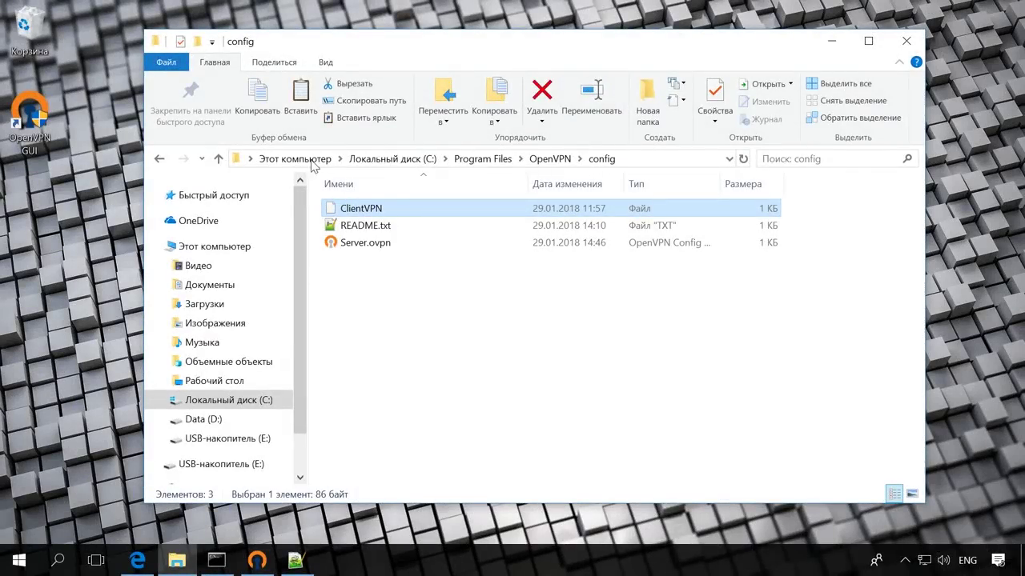
Copy ca.crt, ClientVPN.crt/.csr/.key and ta.key from the easy-rsa\keys folder
click(218, 158)
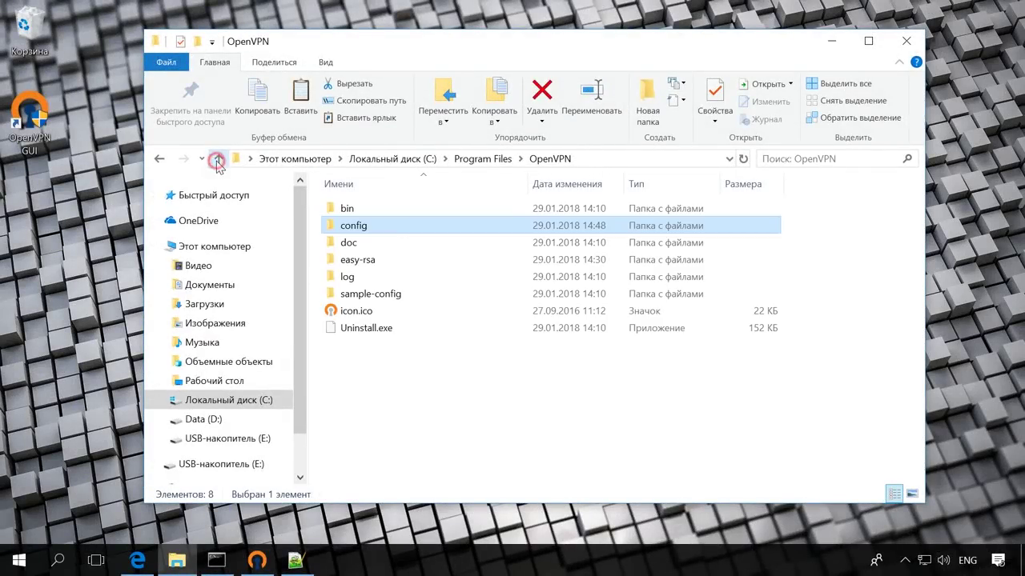
double_click(365, 261)
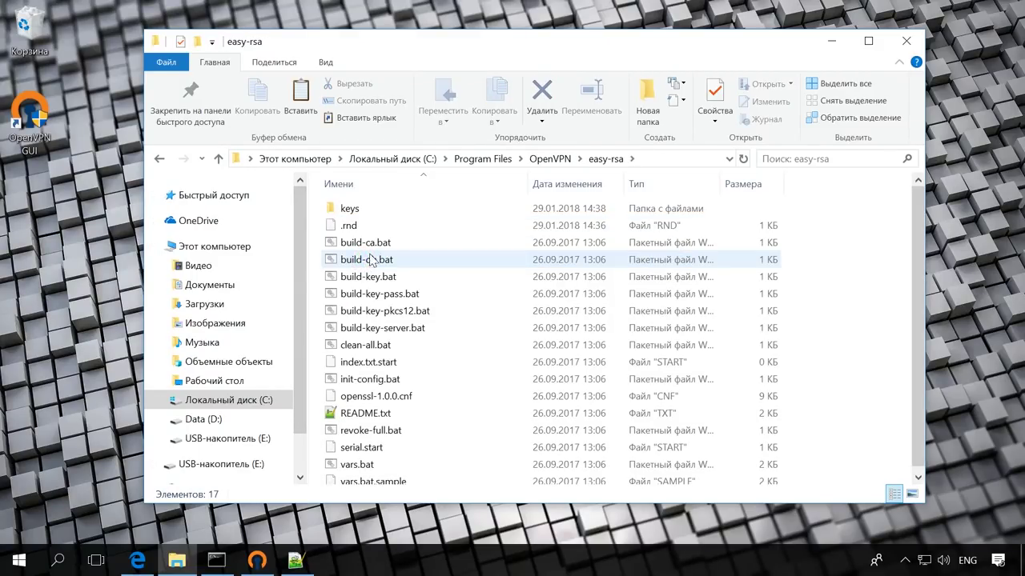
double_click(384, 209)
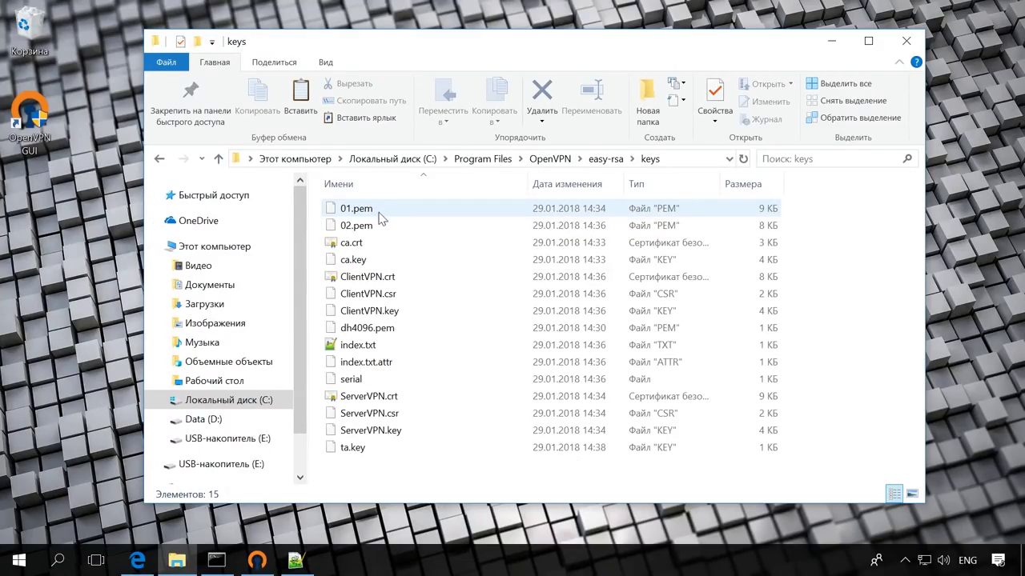
click(372, 244)
ctrl+click(383, 276)
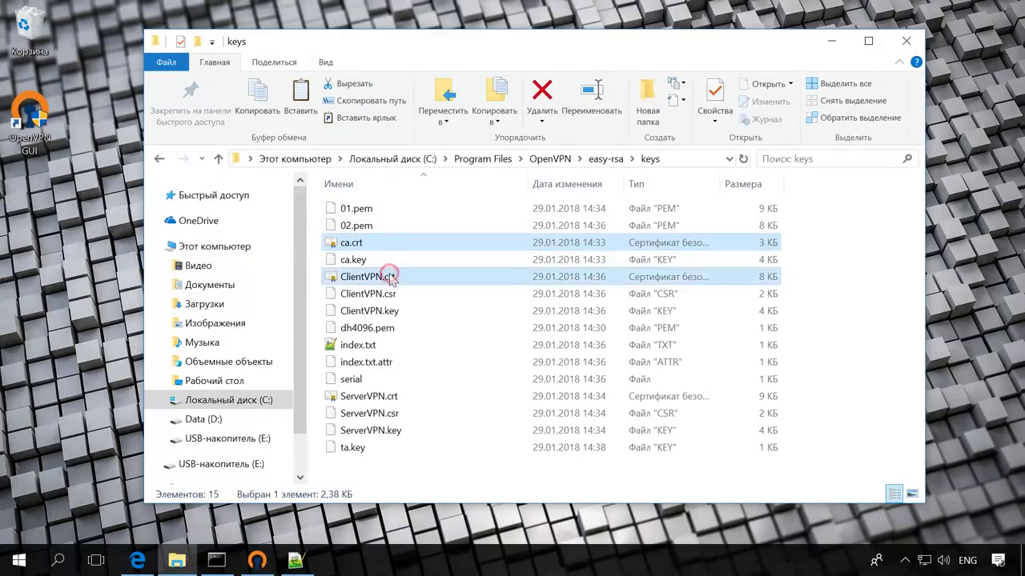
ctrl+click(404, 294)
ctrl+click(432, 312)
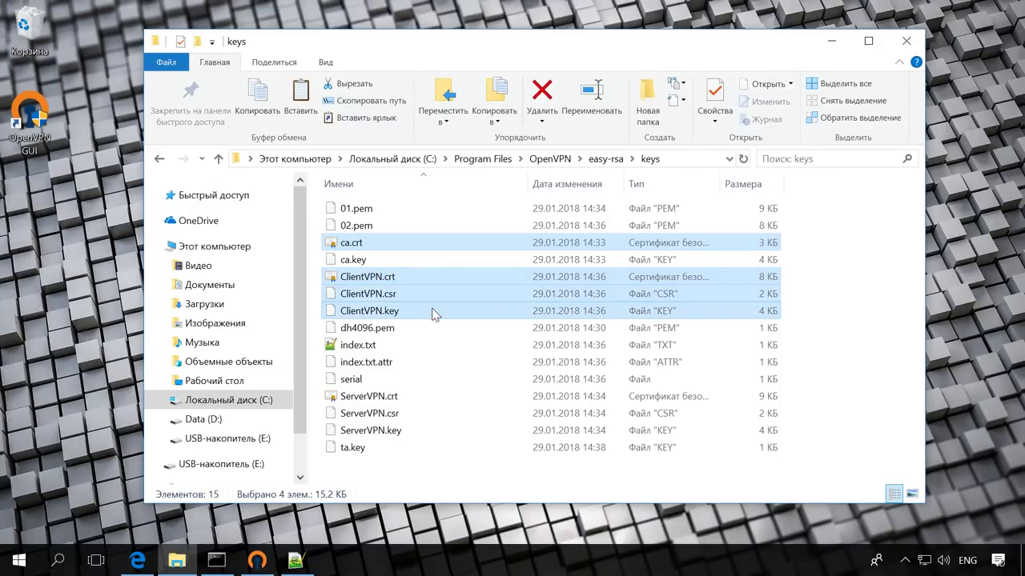
ctrl+click(376, 450)
right_click(377, 451)
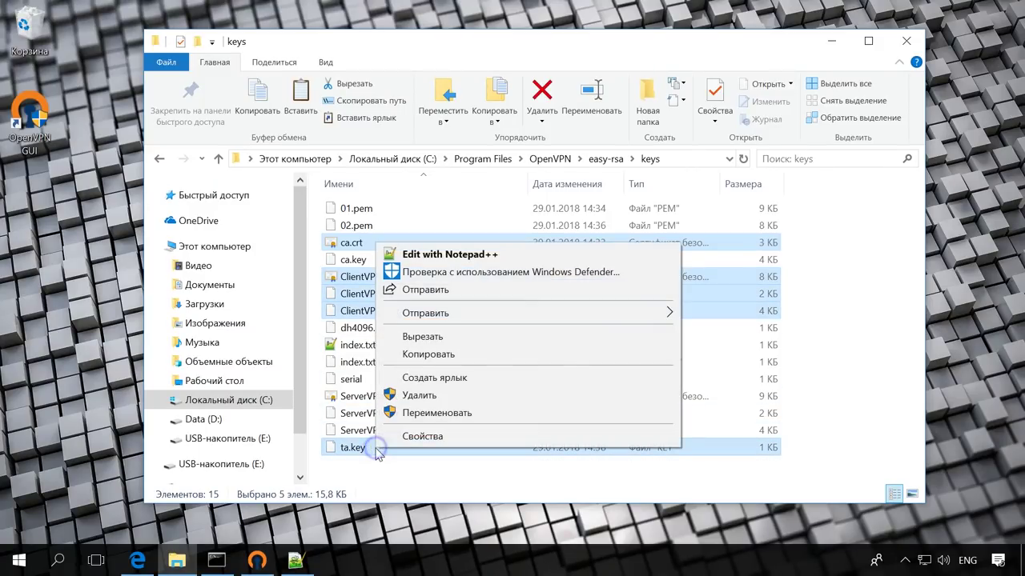
click(428, 354)
Paste the five key files onto USB drive (E:) and close the Explorer windows
key(super+e)
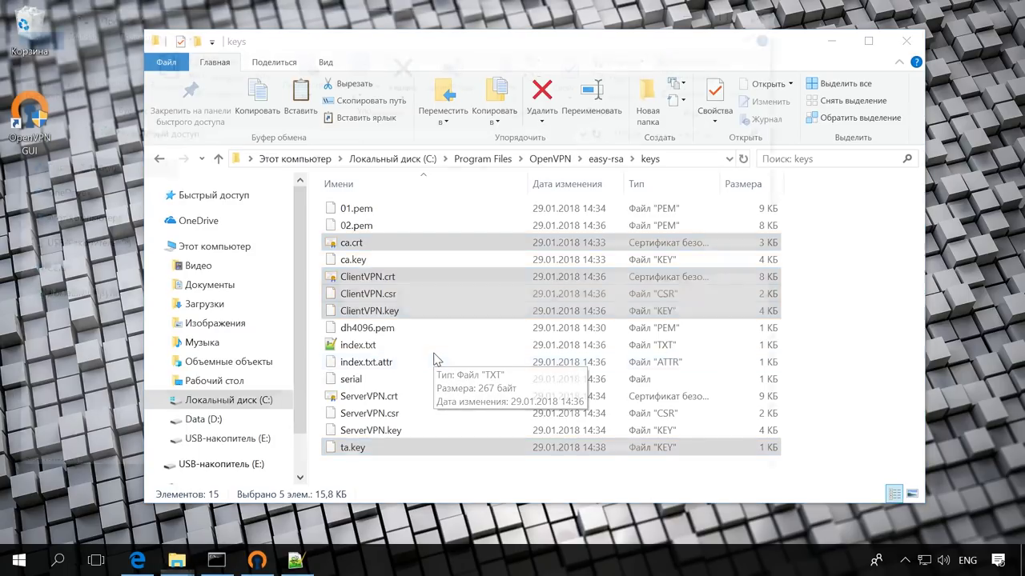
click(90, 409)
right_click(271, 293)
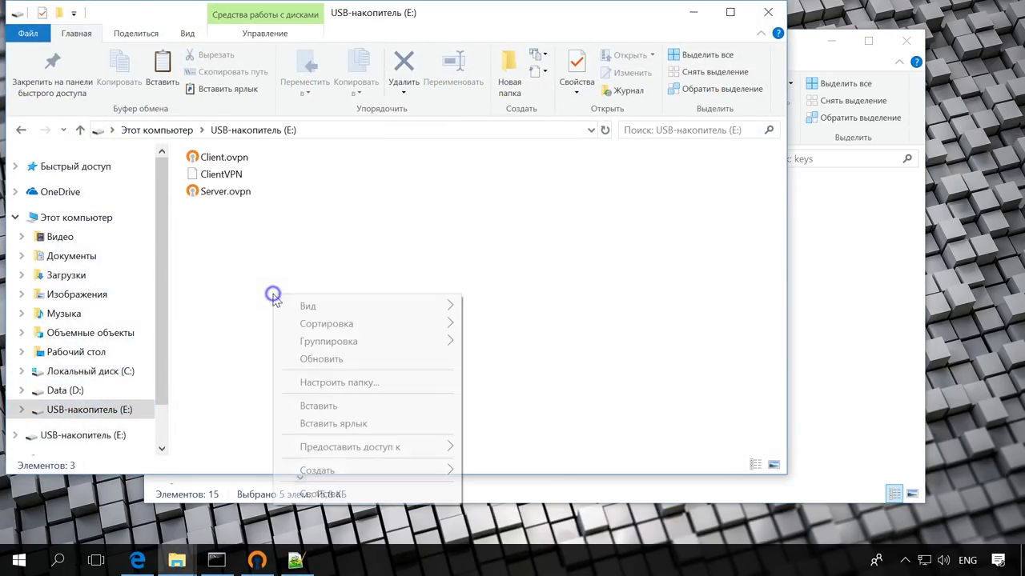
click(344, 405)
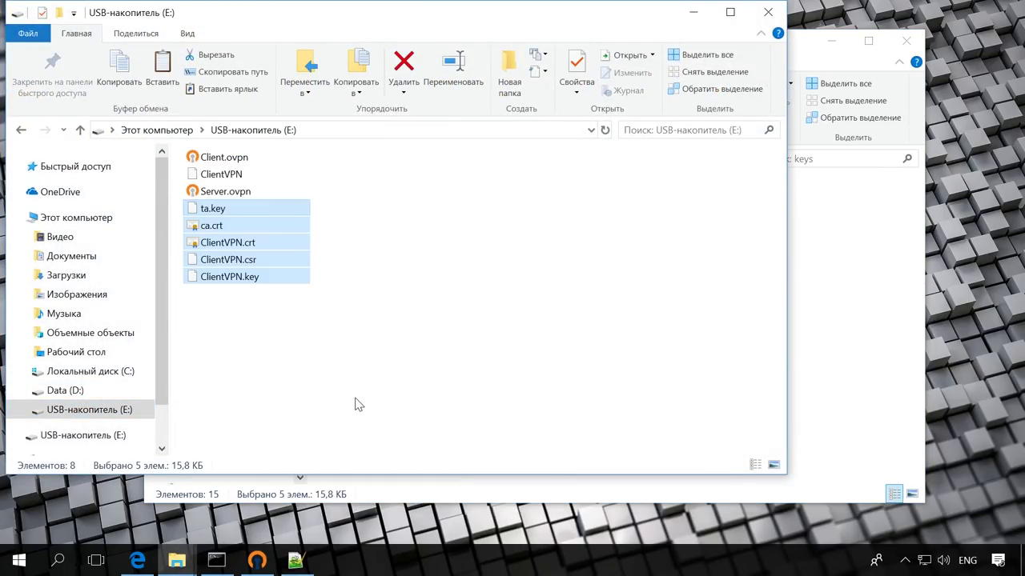
click(771, 15)
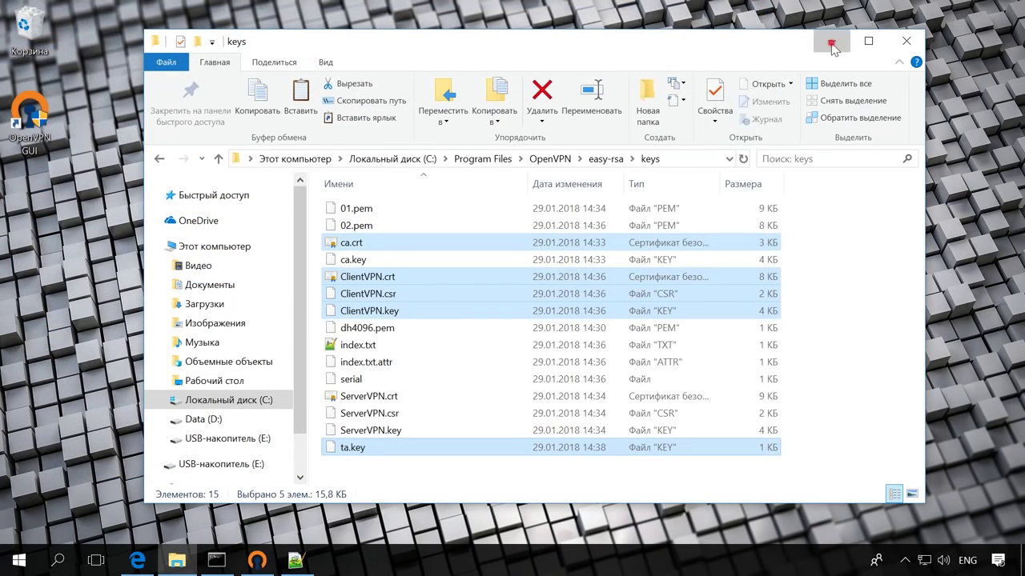
click(831, 40)
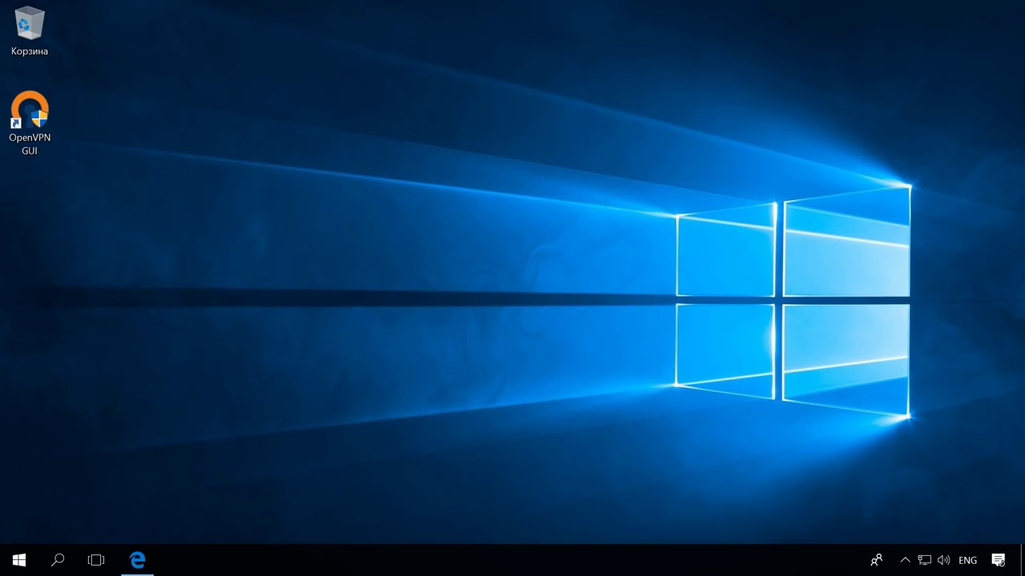
Copy ca.crt, ClientVPN.crt, ClientVPN.key and ta.key from USB drive (G:)
key(super+e)
click(276, 322)
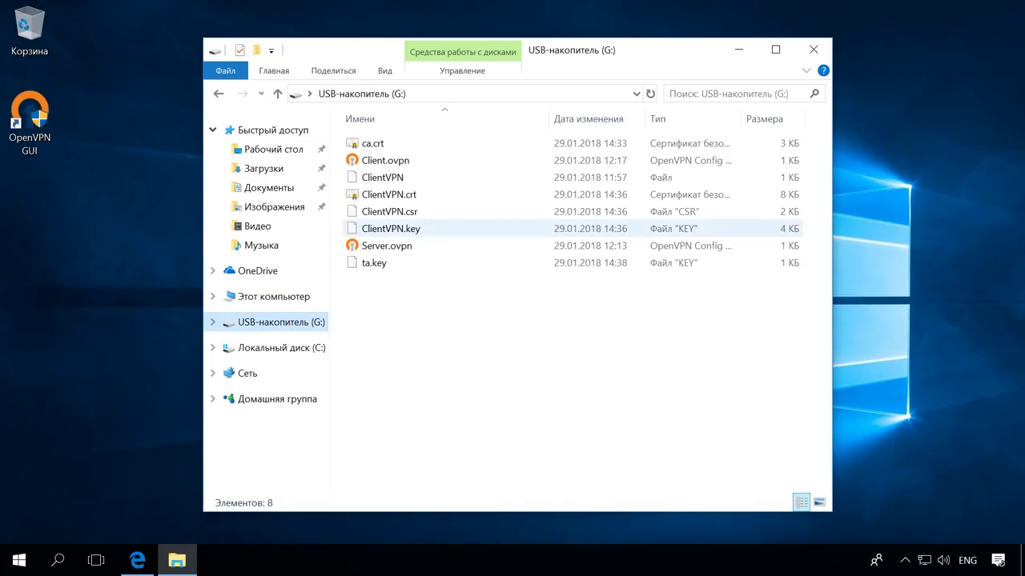
click(383, 143)
ctrl+click(396, 195)
ctrl+click(420, 229)
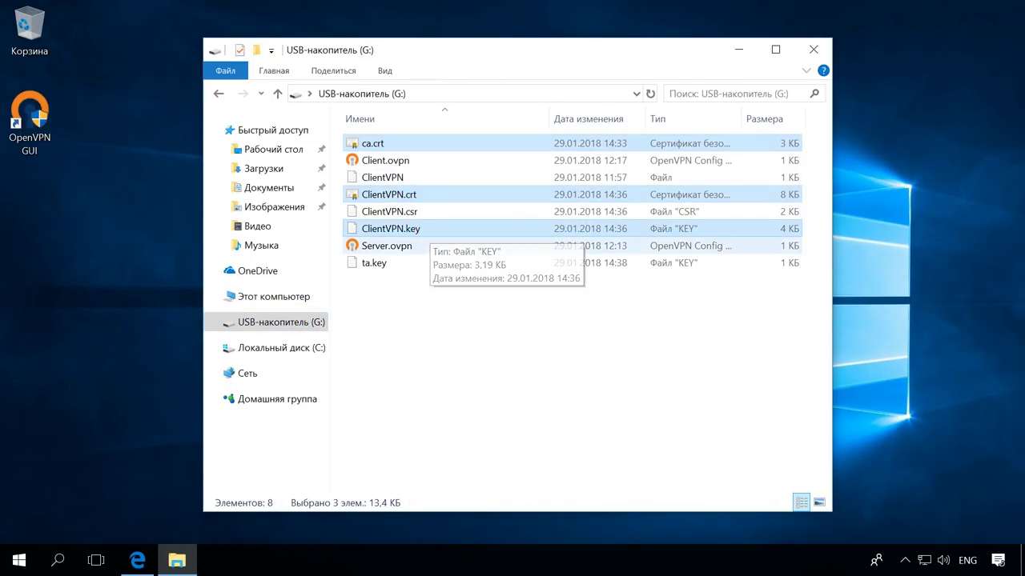
ctrl+click(373, 263)
right_click(407, 262)
click(521, 377)
click(814, 50)
Paste the four files into C:\Program Files\OpenVPN\config, granting administrator permission
key(super+e)
click(274, 297)
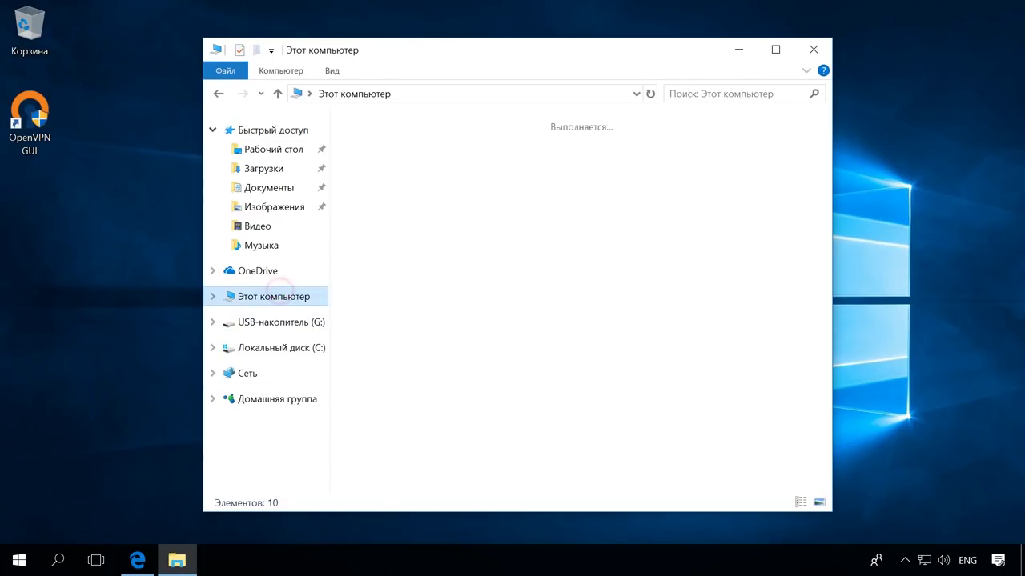
double_click(448, 364)
double_click(422, 160)
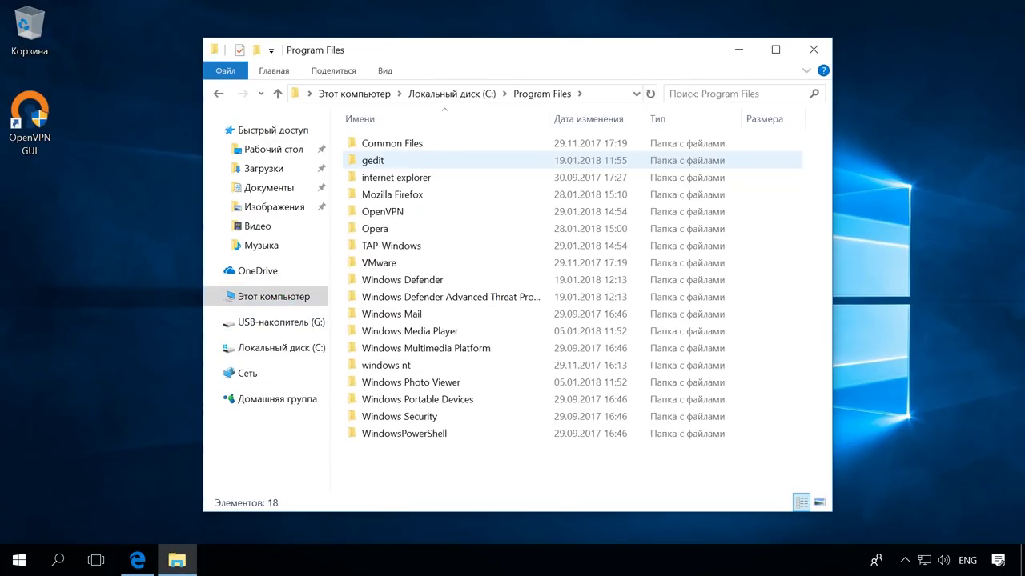
double_click(400, 211)
double_click(374, 160)
right_click(397, 166)
click(424, 279)
click(263, 275)
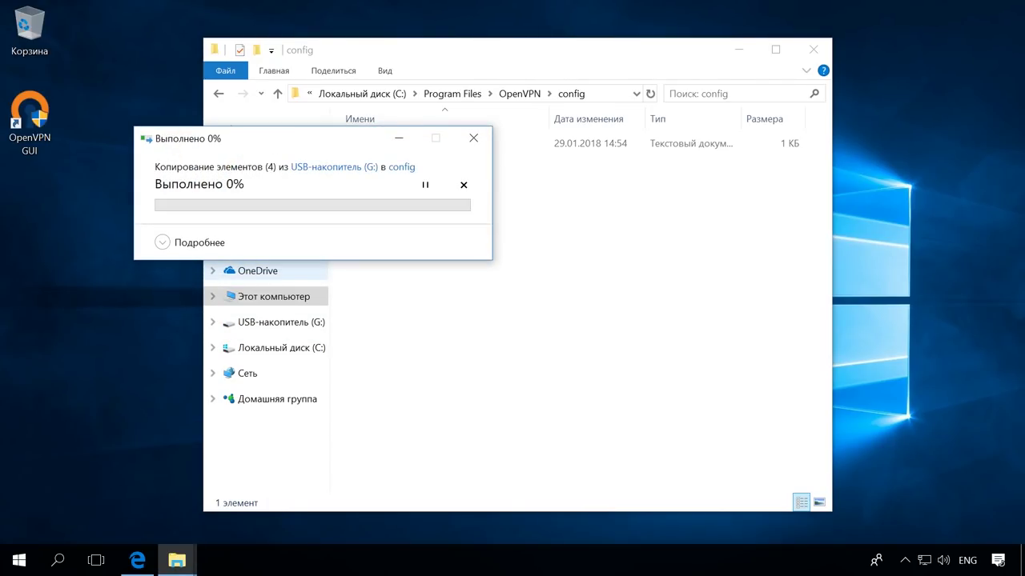
click(269, 250)
click(264, 274)
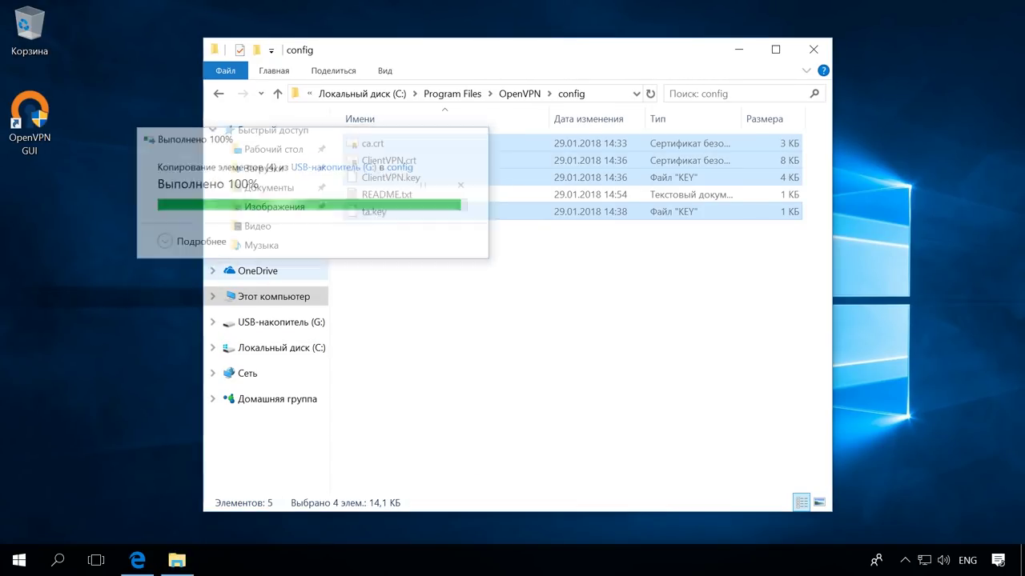
click(424, 260)
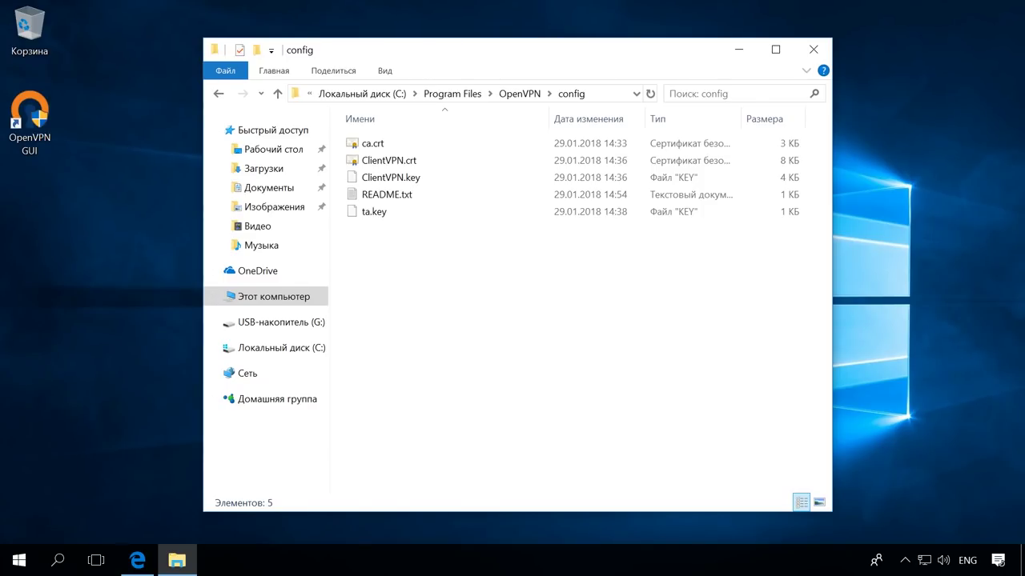
Copy Client.ovpn from the USB drive into config and open it in Notepad++
key(super+e)
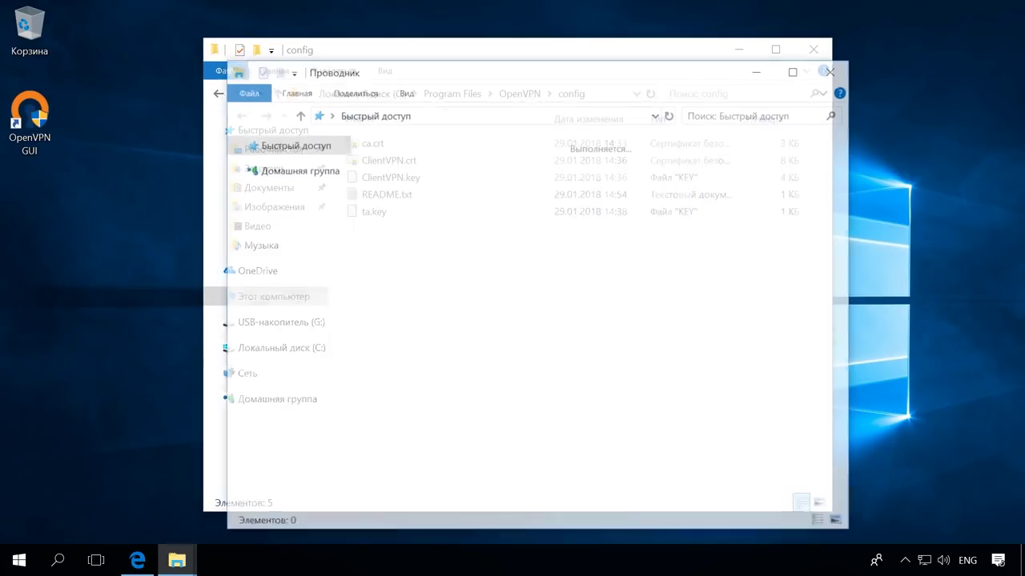
click(298, 342)
click(417, 181)
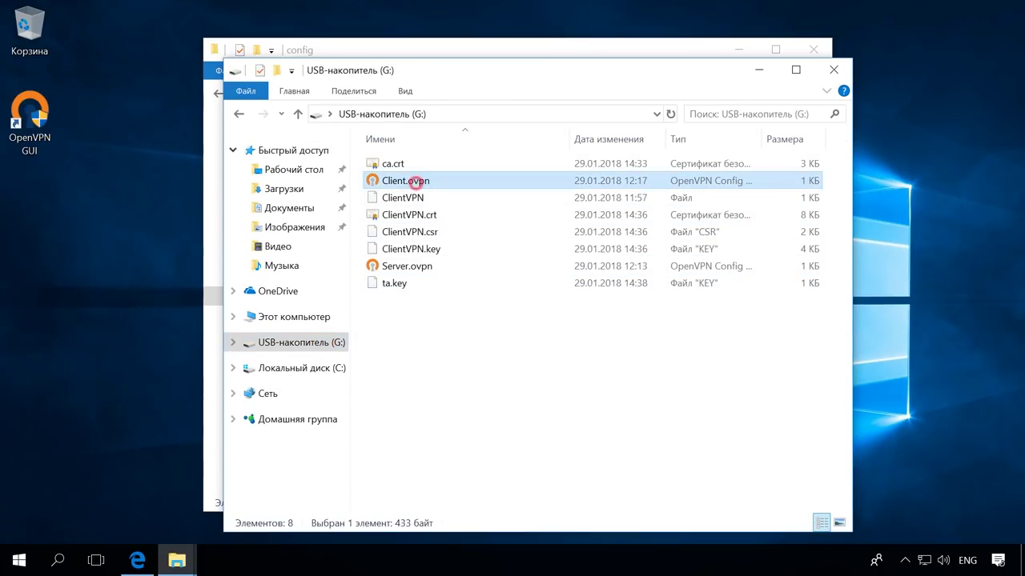
right_click(417, 182)
click(472, 346)
click(834, 70)
right_click(477, 250)
click(524, 362)
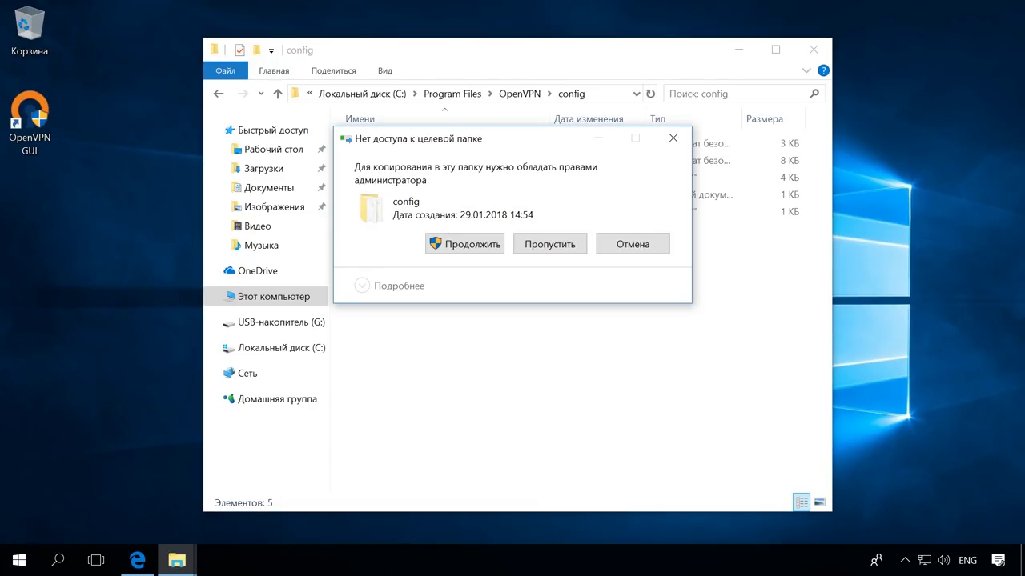
click(474, 244)
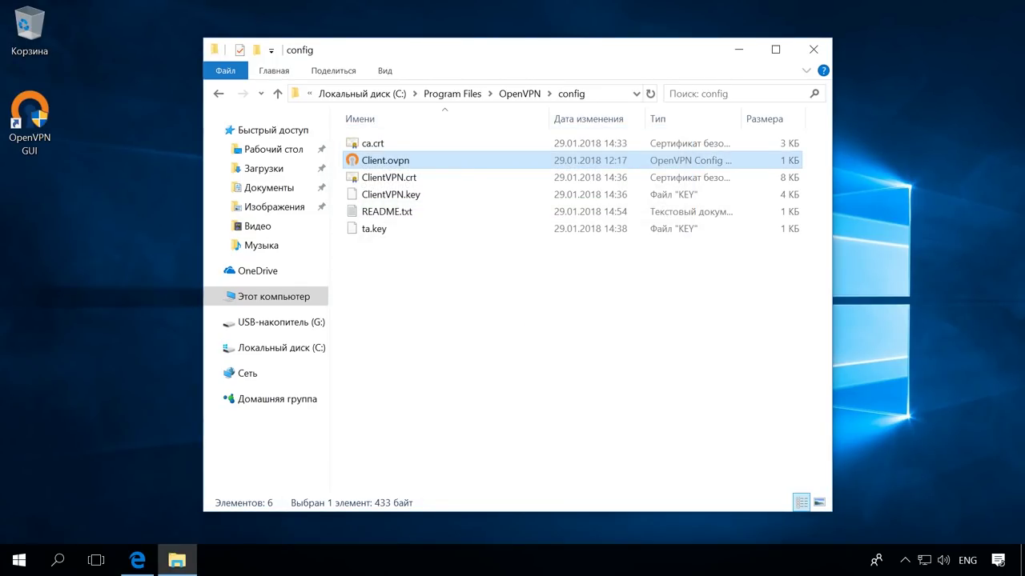
right_click(431, 161)
click(508, 207)
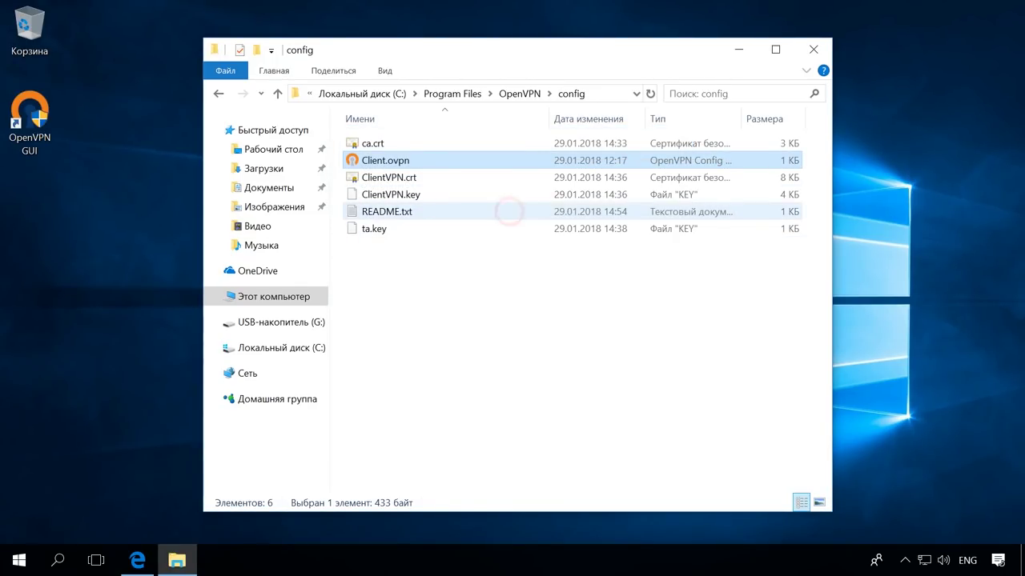
click(614, 84)
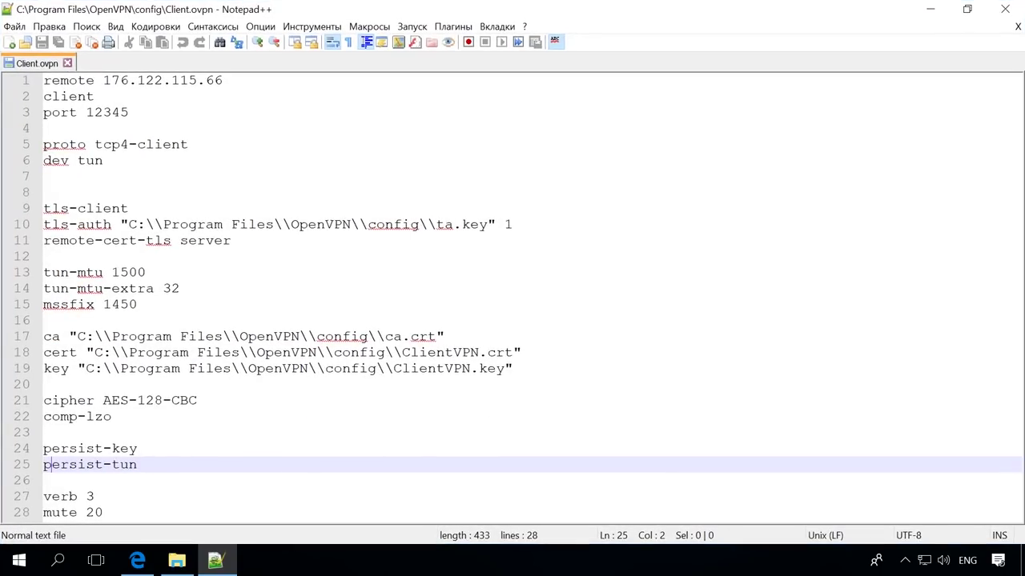
click(287, 83)
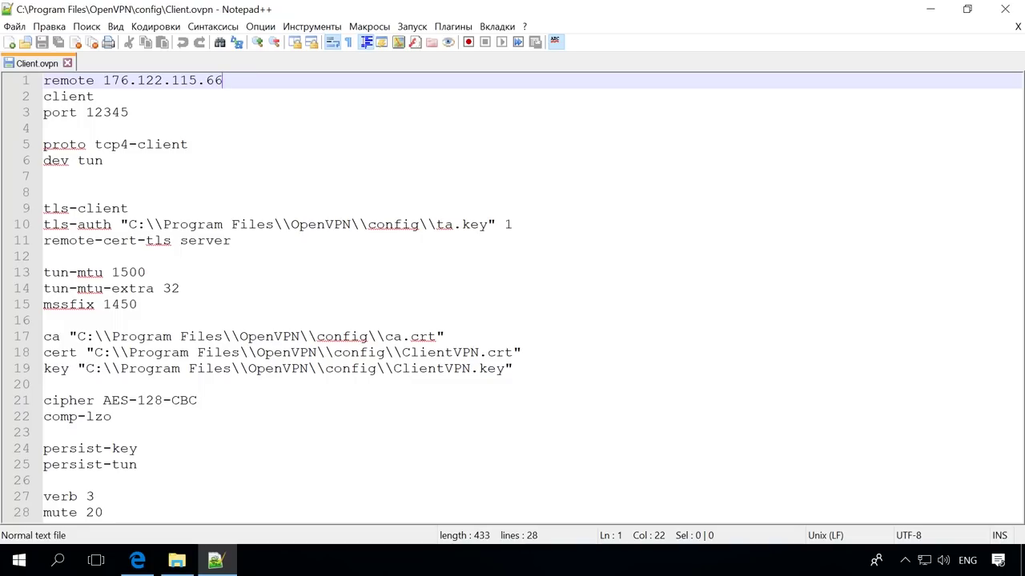
click(269, 96)
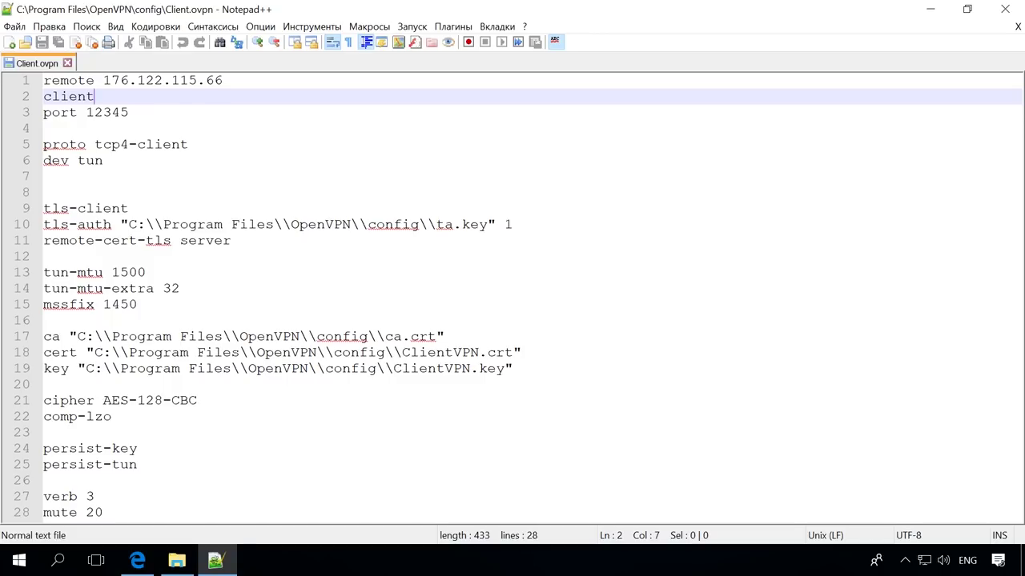
click(268, 112)
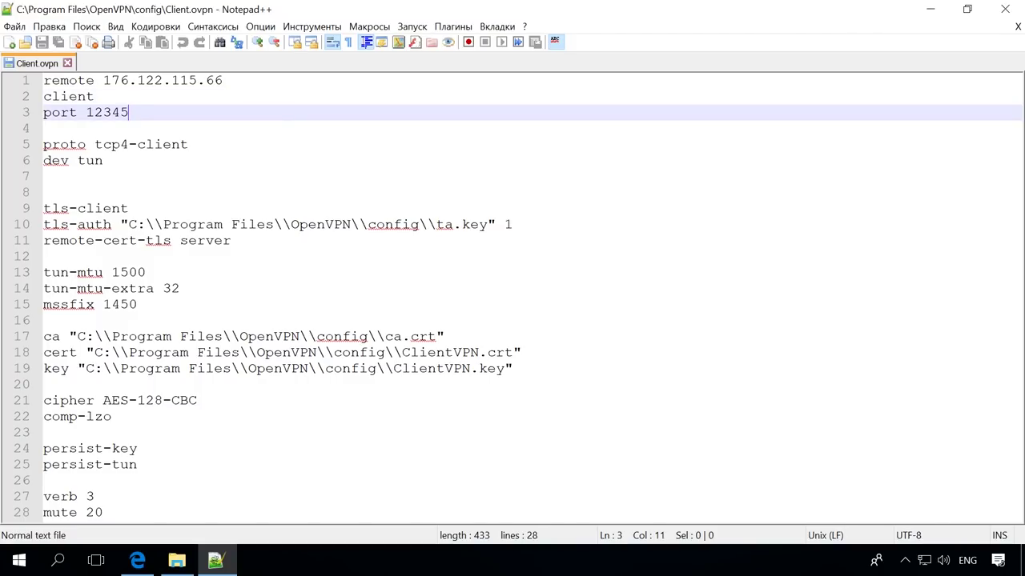
click(272, 144)
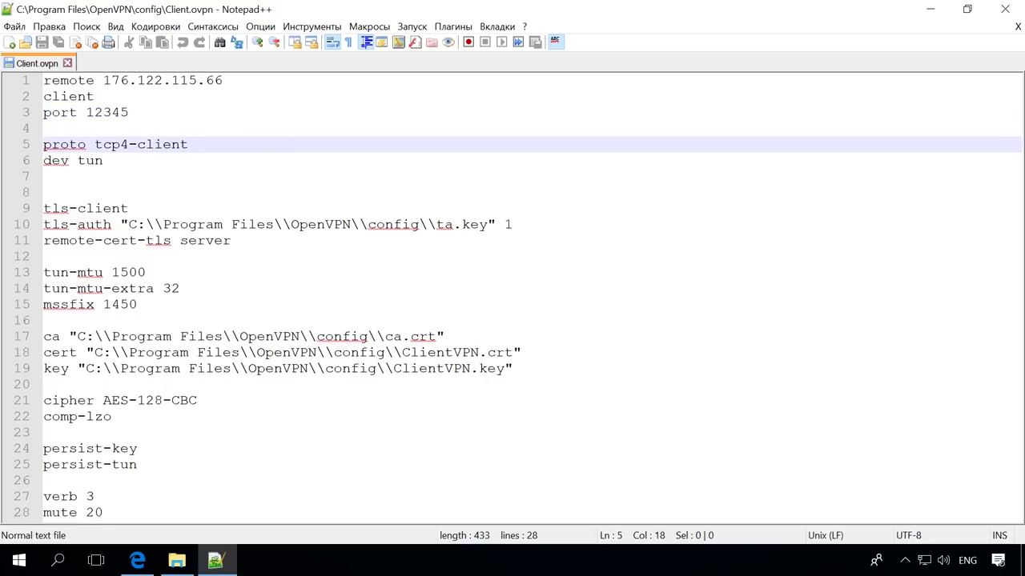
click(265, 161)
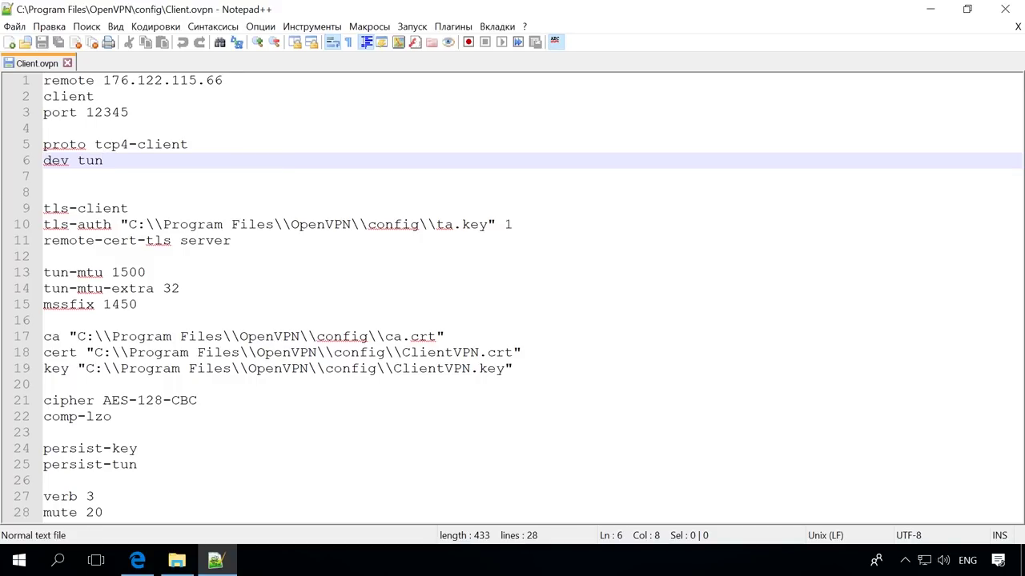
click(269, 209)
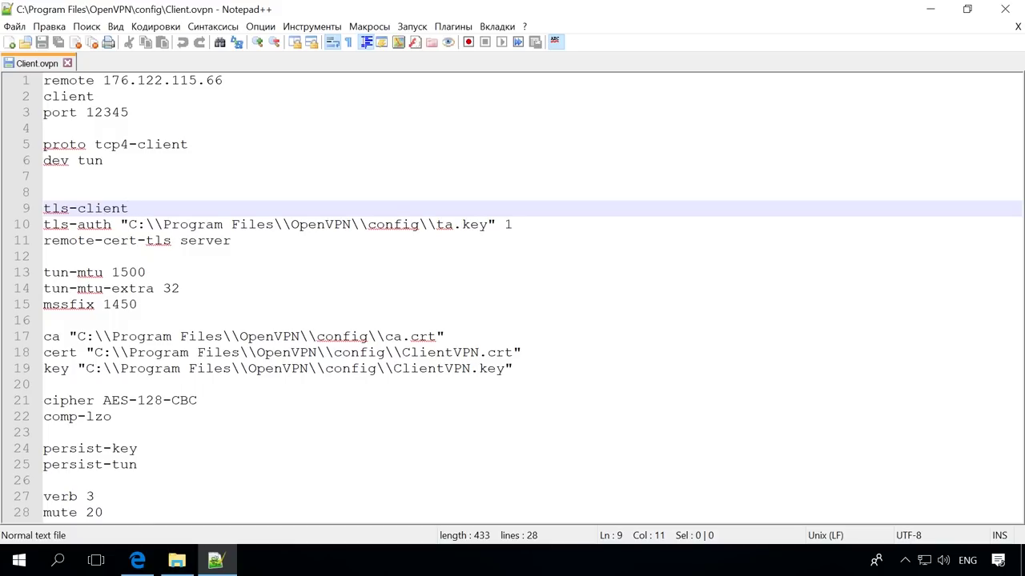
click(526, 224)
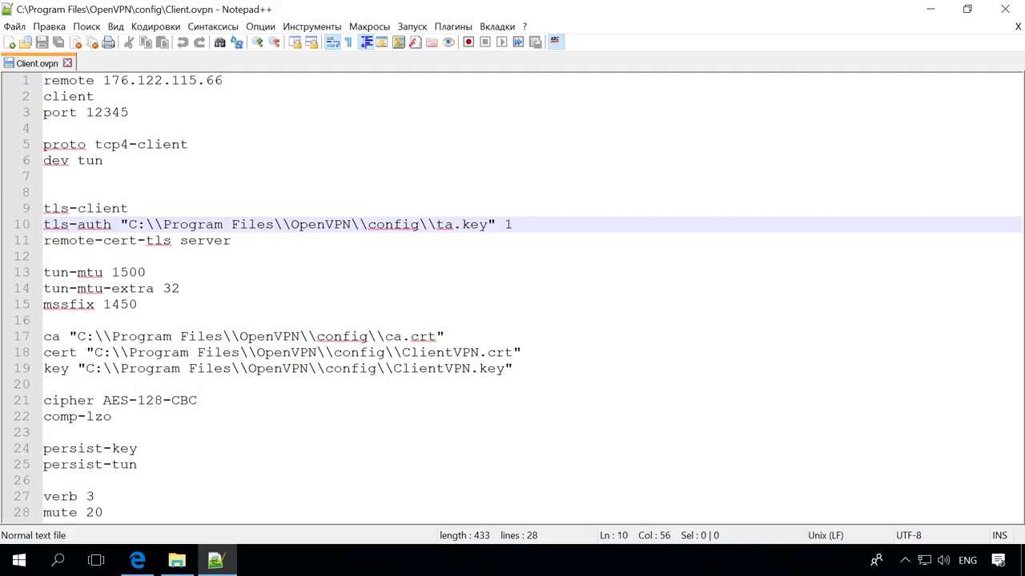
click(256, 239)
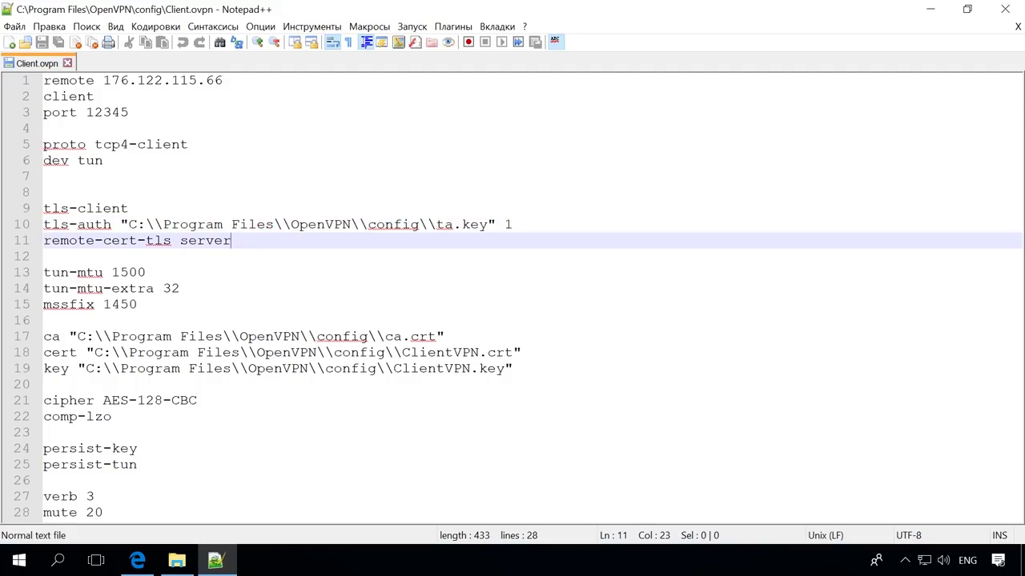
Review the tun-mtu 1500, tun-mtu-extra 32, mssfix 1450 and ca/cert/key path lines
click(219, 271)
click(226, 286)
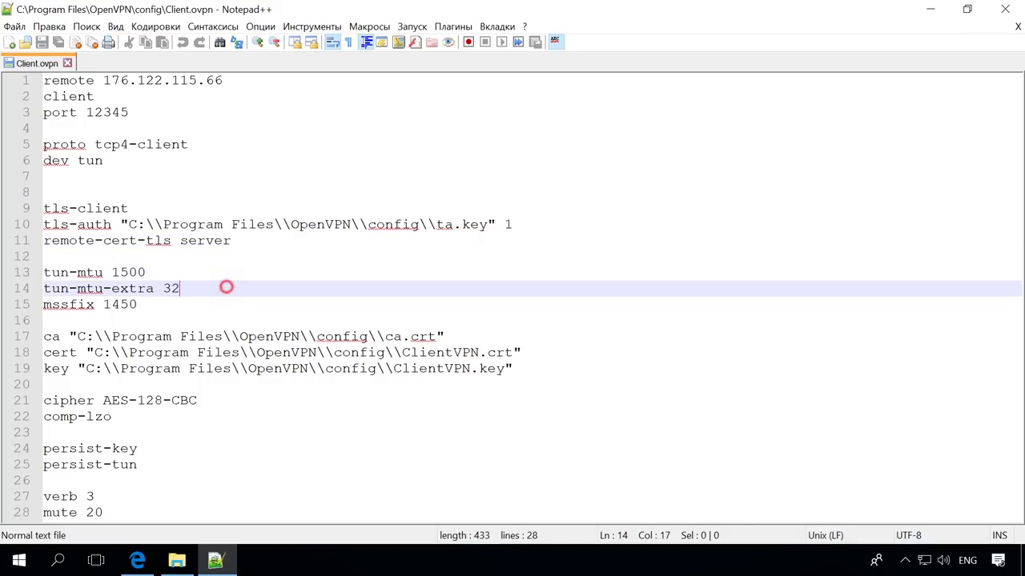
click(161, 302)
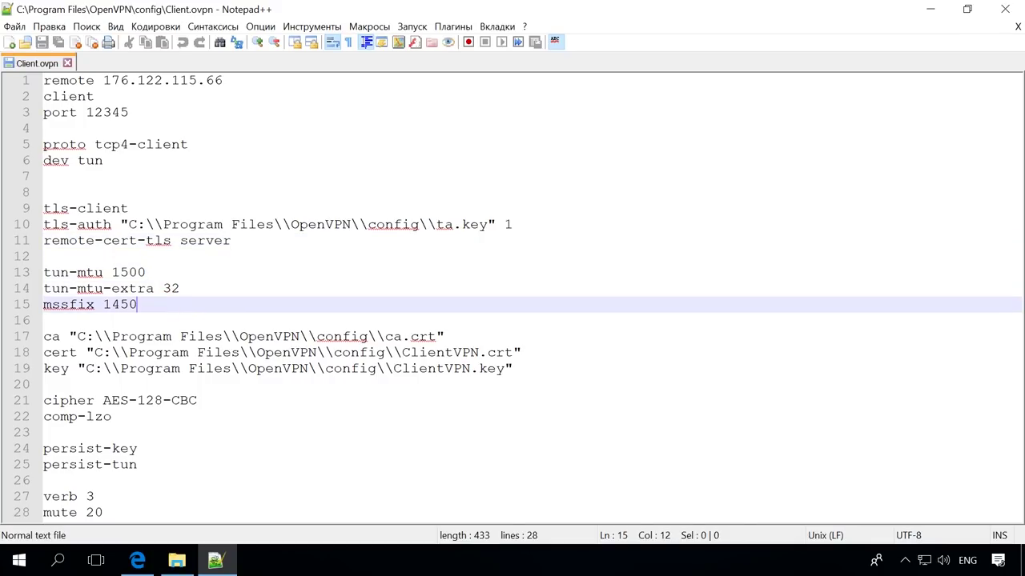
click(470, 334)
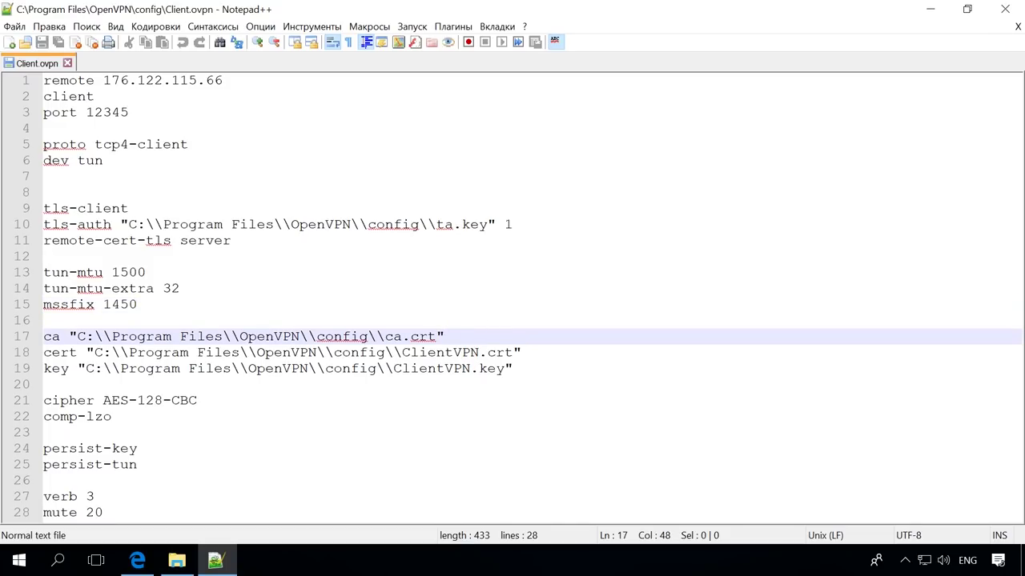
click(540, 352)
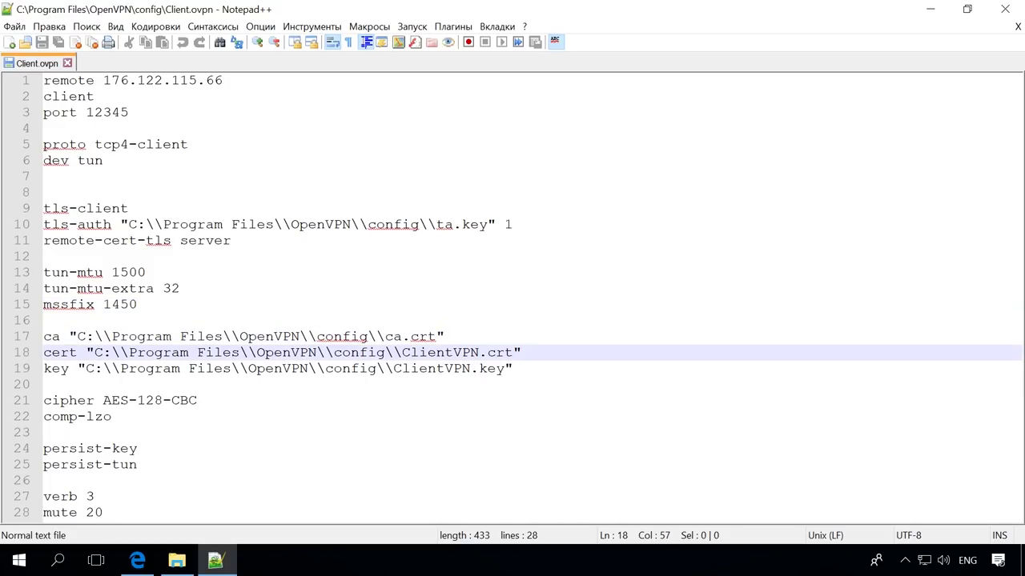
click(544, 370)
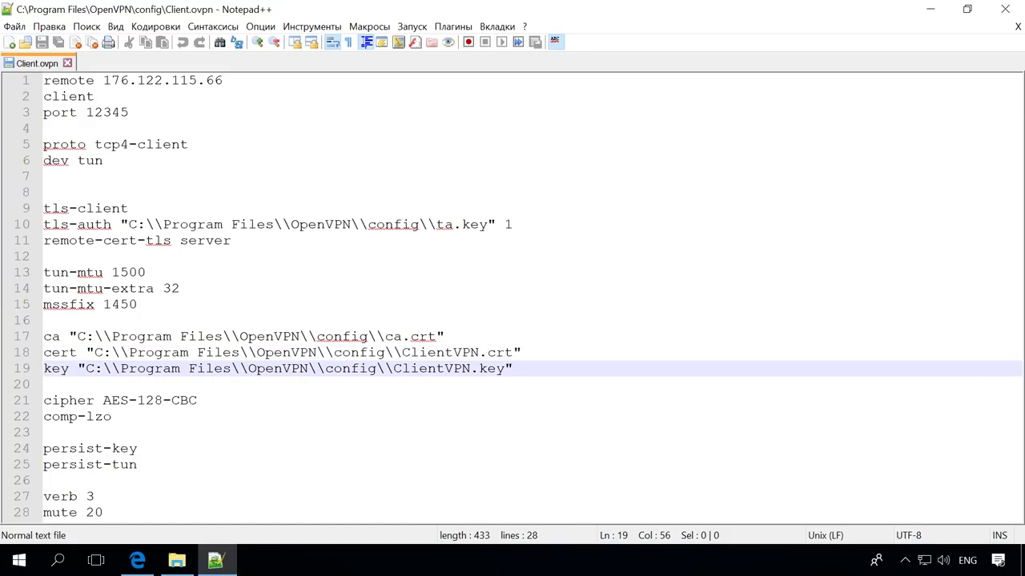
Review the AES-128-CBC, comp-lzo, persist-key/tun, verb 3 and mute 20 lines, then close the file
click(252, 411)
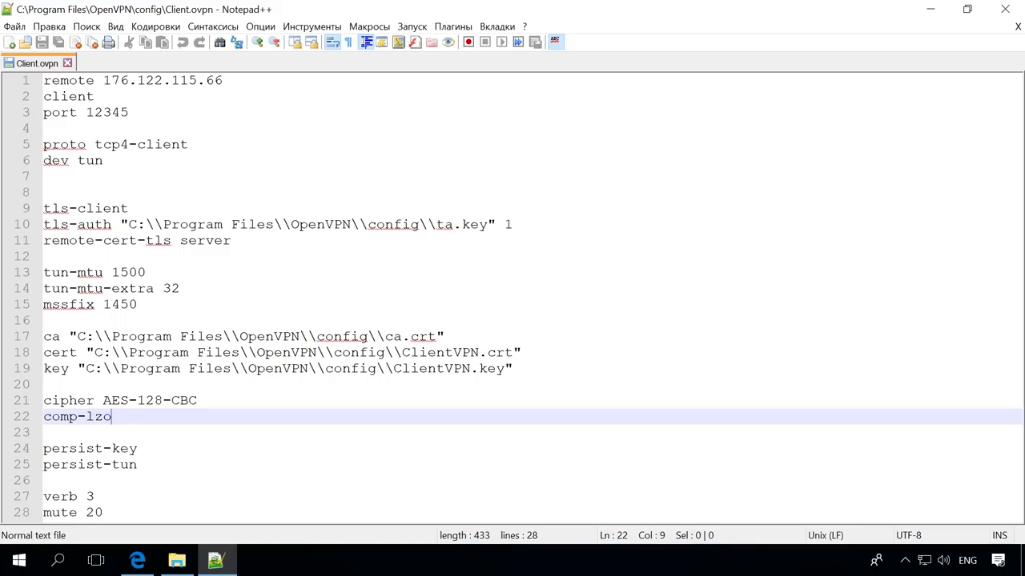
click(245, 404)
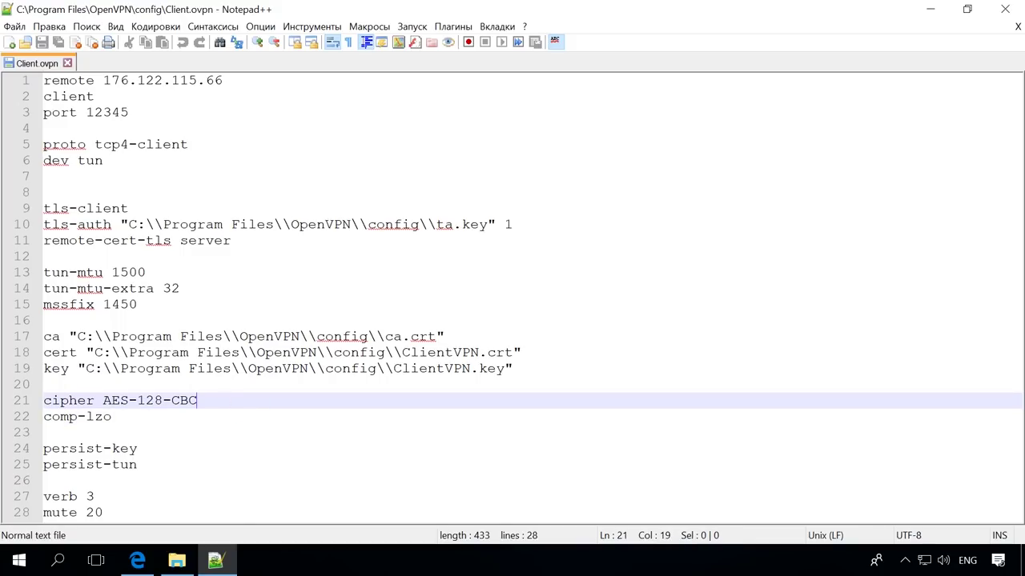
click(238, 420)
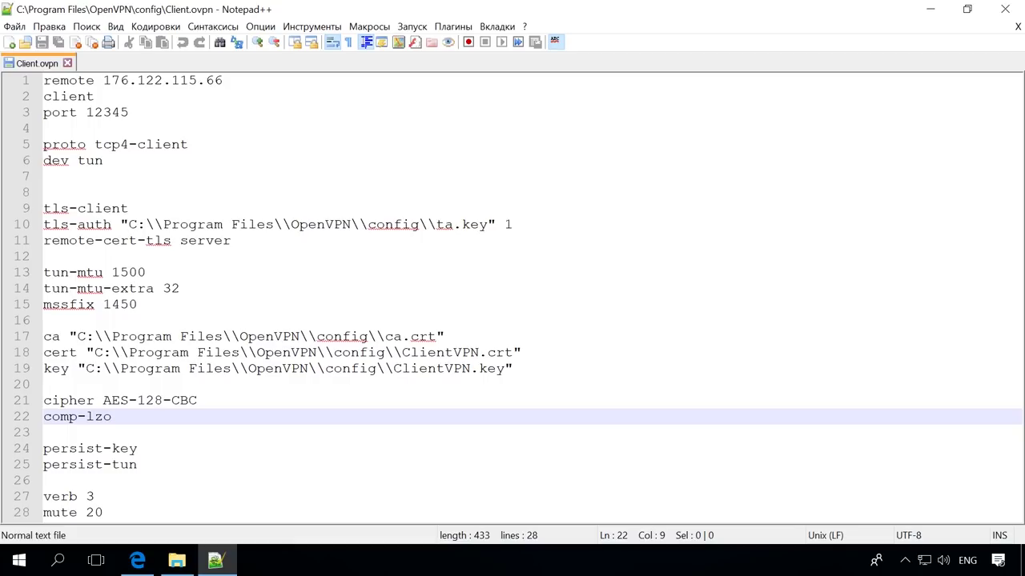
click(199, 451)
click(199, 466)
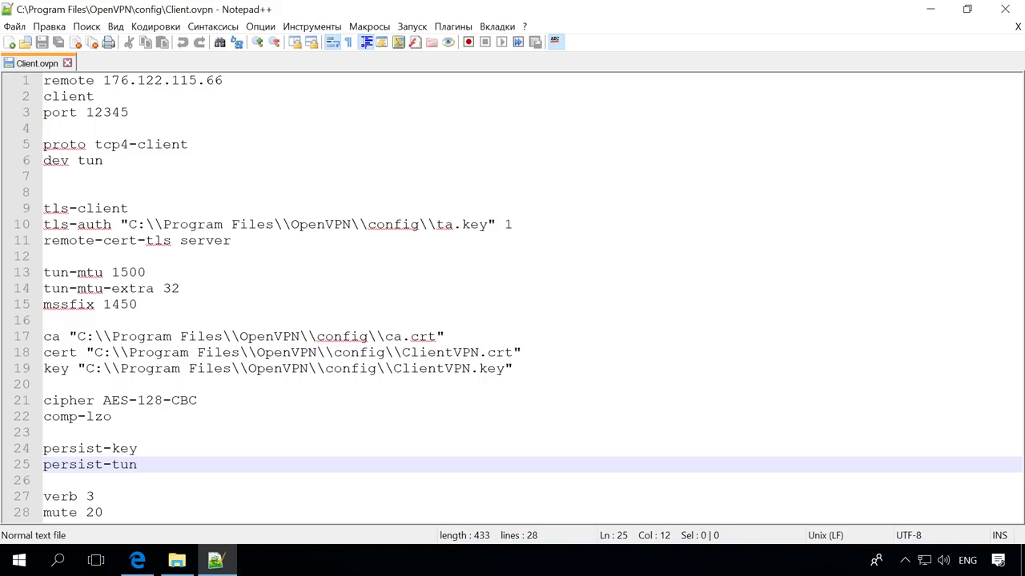
click(185, 493)
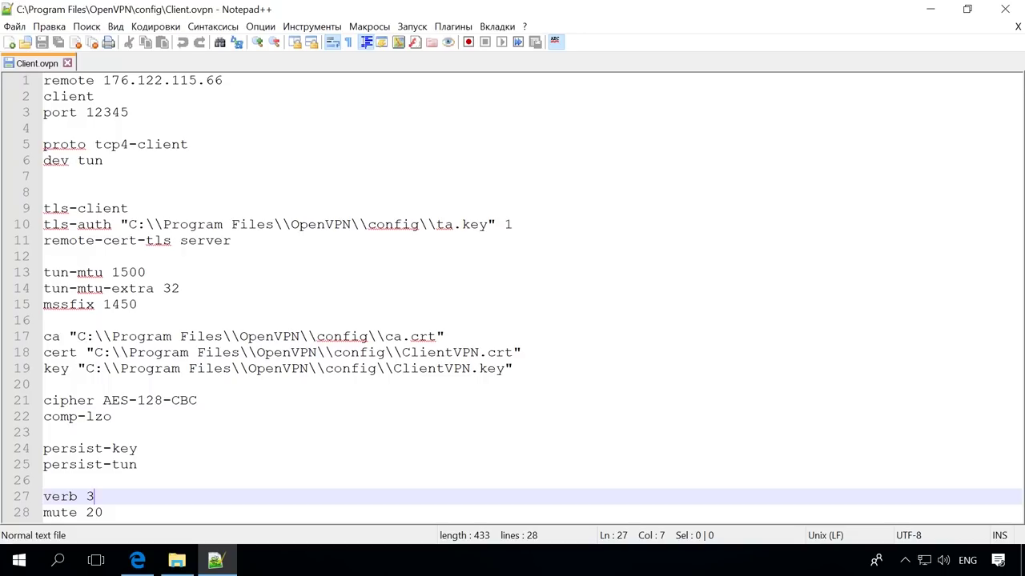
click(143, 512)
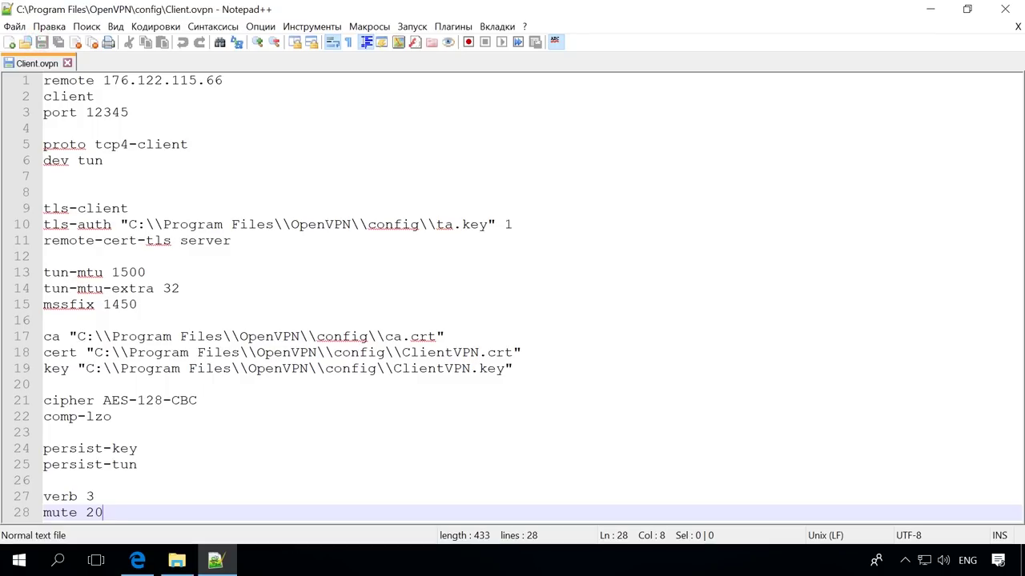
click(1006, 9)
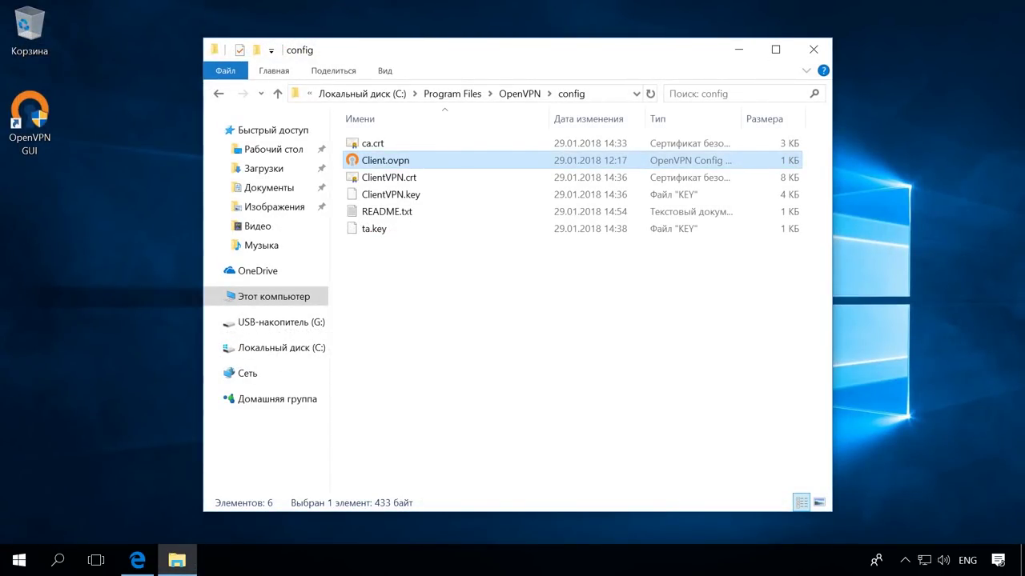
Minimize the config folder and run regedit from the Run dialog
click(745, 46)
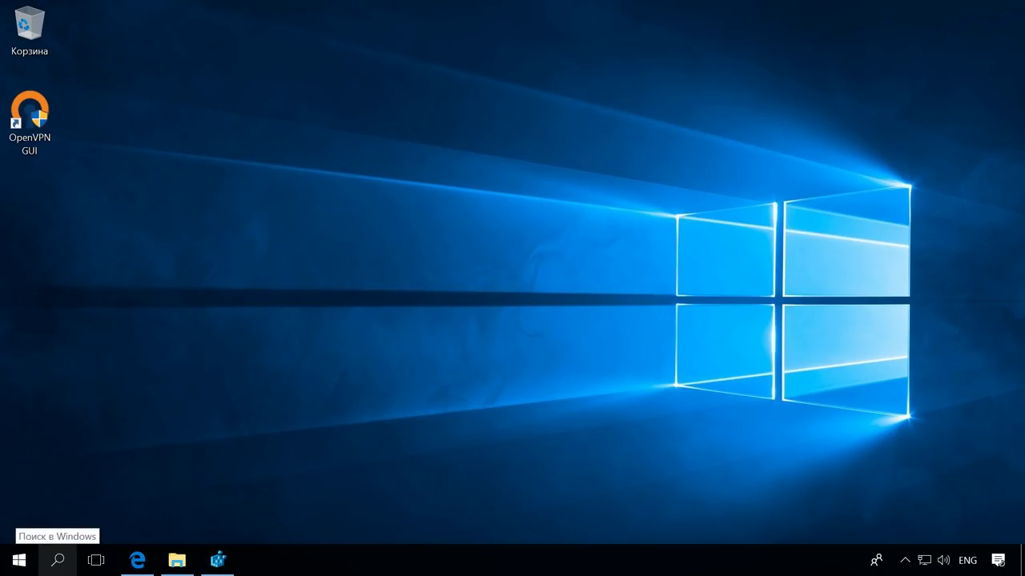
key(super+r)
click(140, 451)
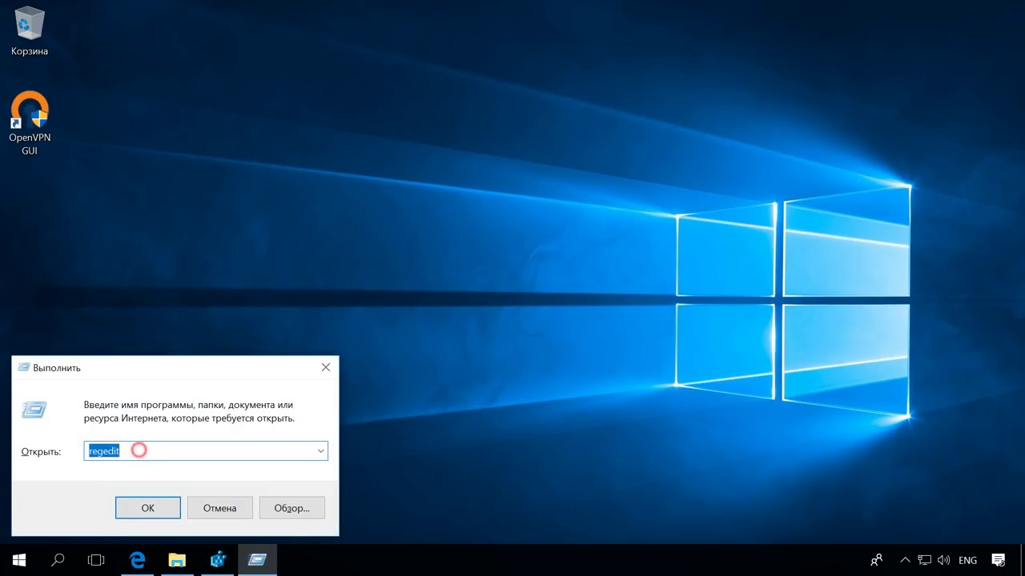
key(Return)
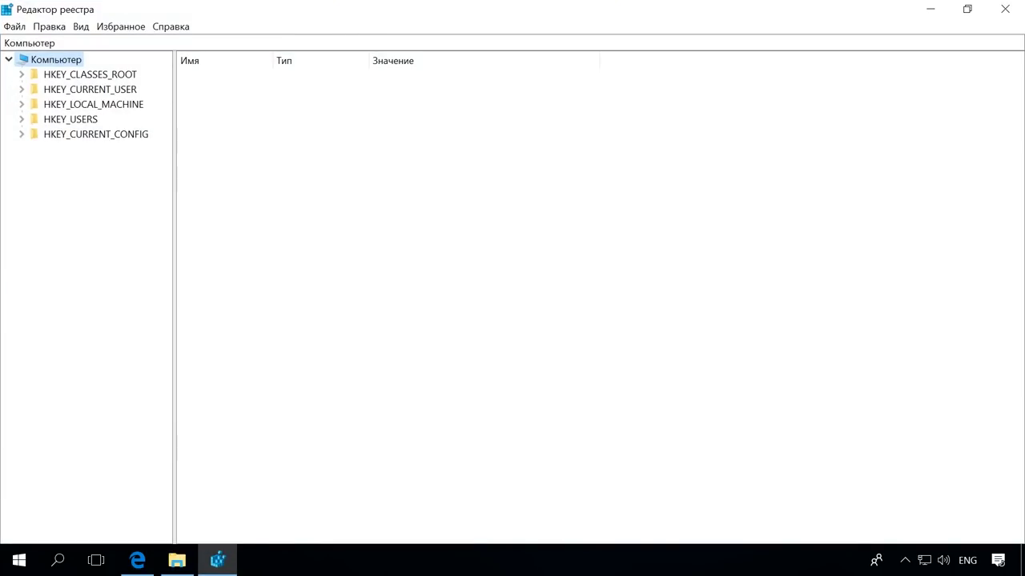
Navigate to HKLM\SYSTEM\CurrentControlSet\Services\Tcpip\Parameters in the key tree
click(21, 104)
click(73, 149)
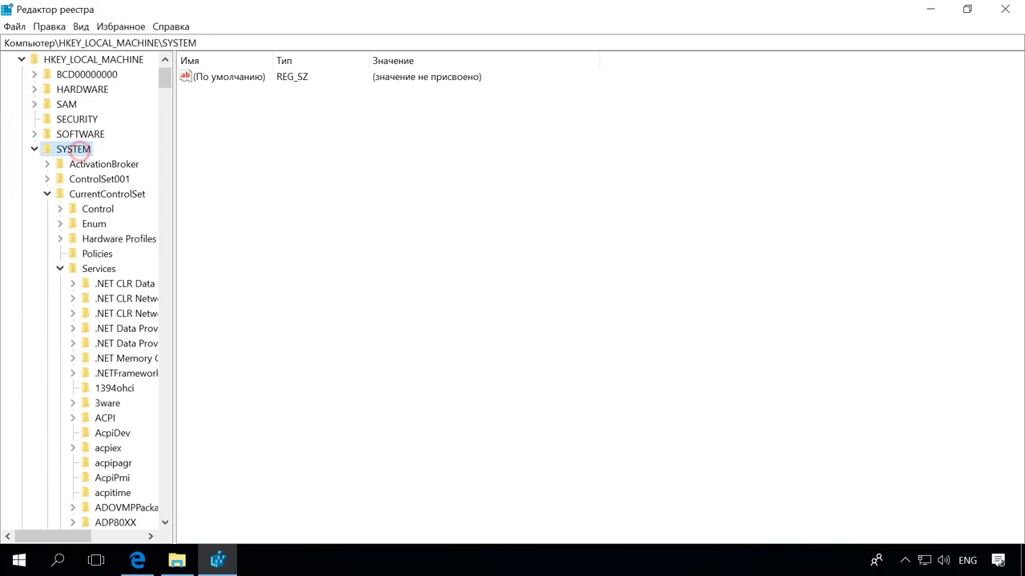
click(92, 194)
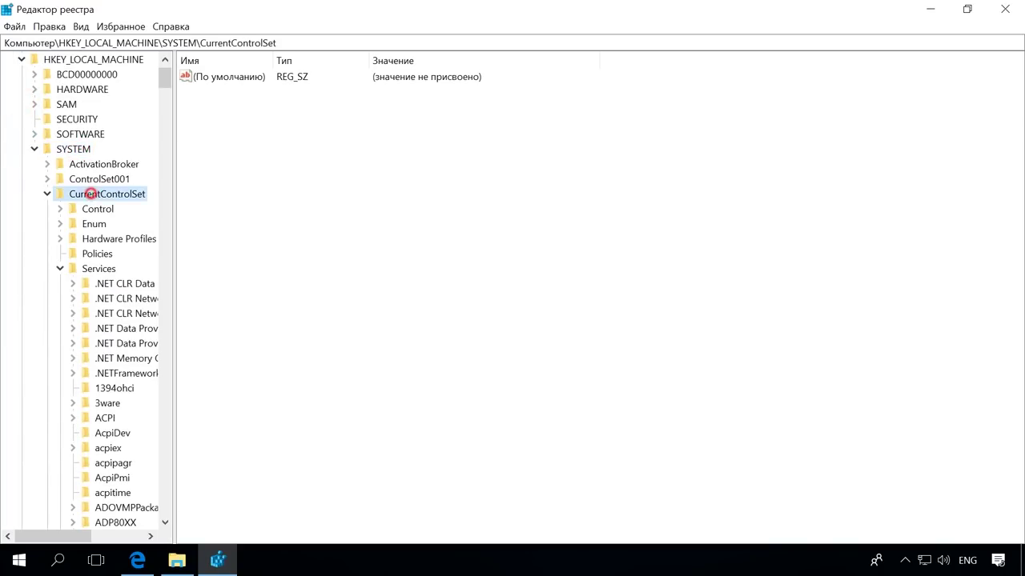
click(99, 269)
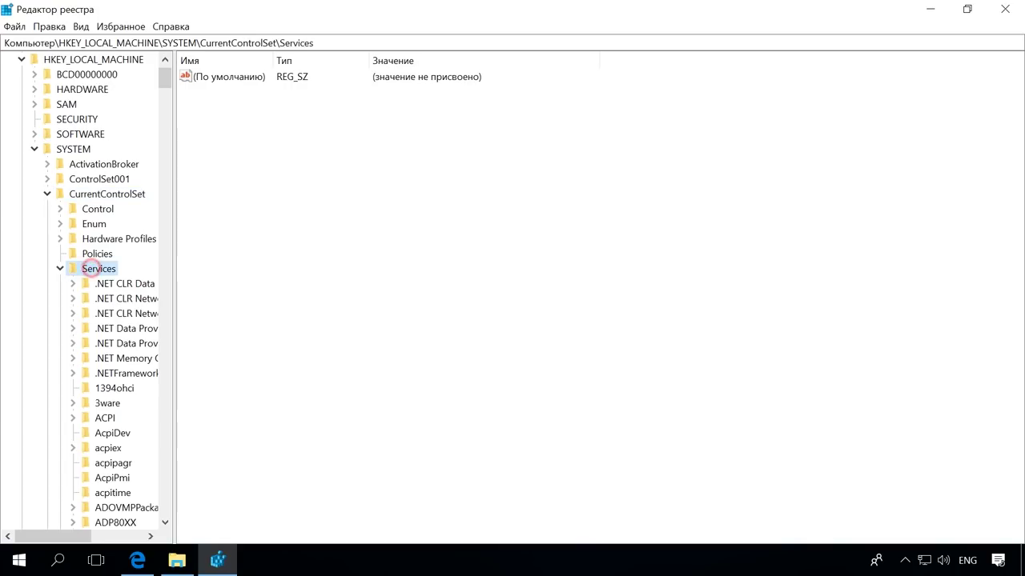
scroll(96, 288, down, 9)
scroll(87, 292, down, 20)
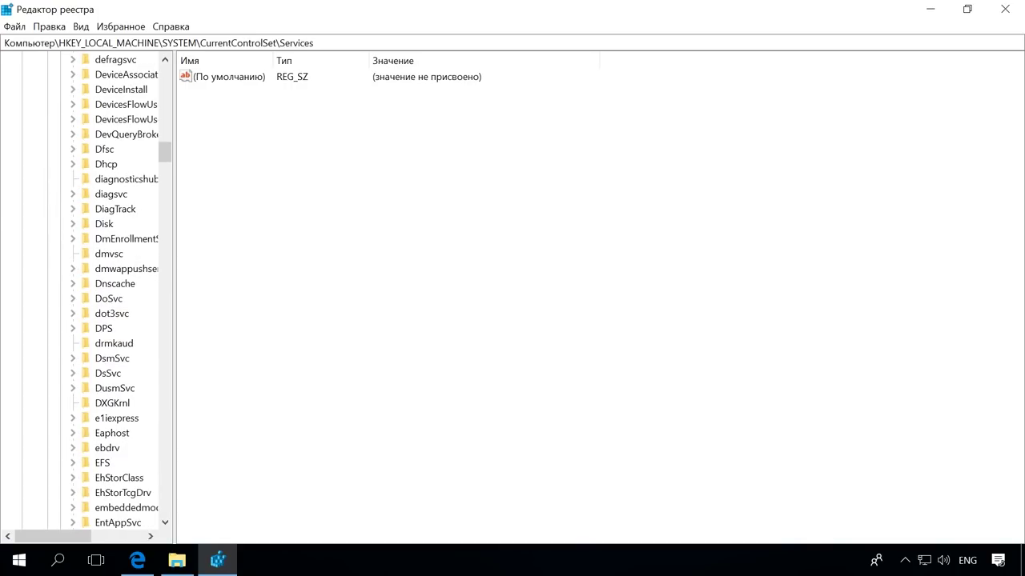
scroll(86, 292, down, 20)
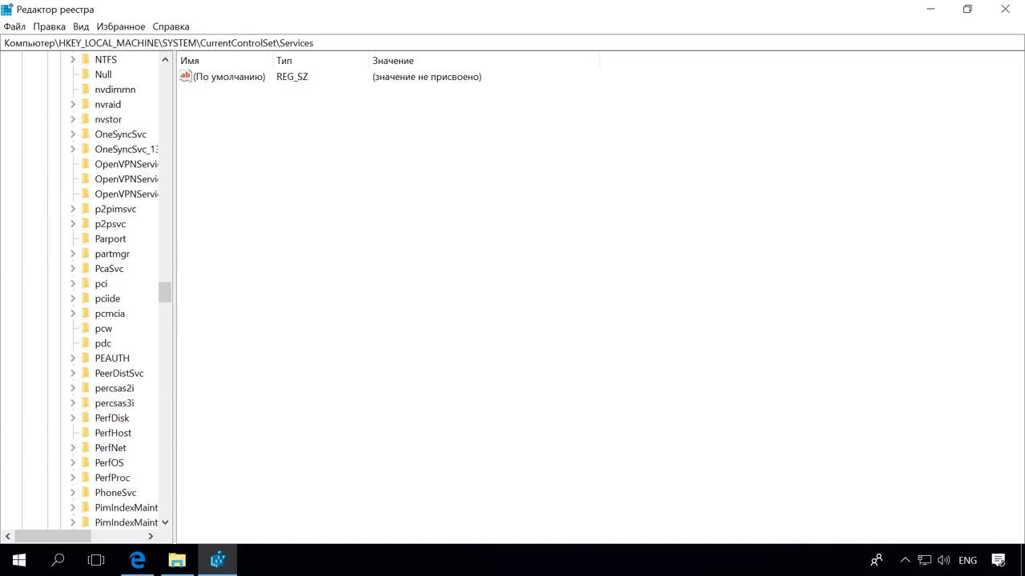
click(103, 208)
click(130, 239)
drag(173, 240, 202, 240)
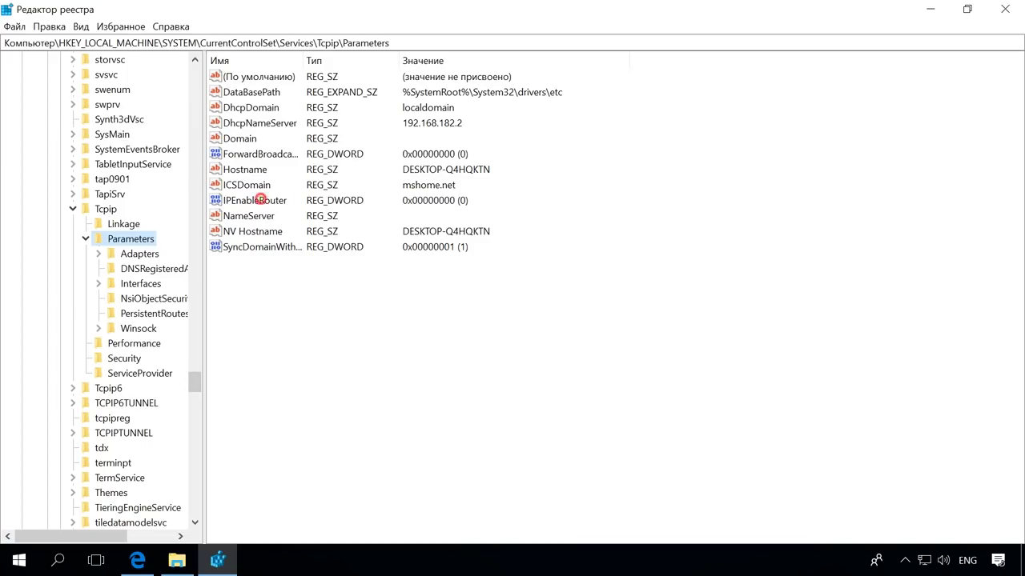
Change the IPEnableRouter value from 0 to 1
click(259, 200)
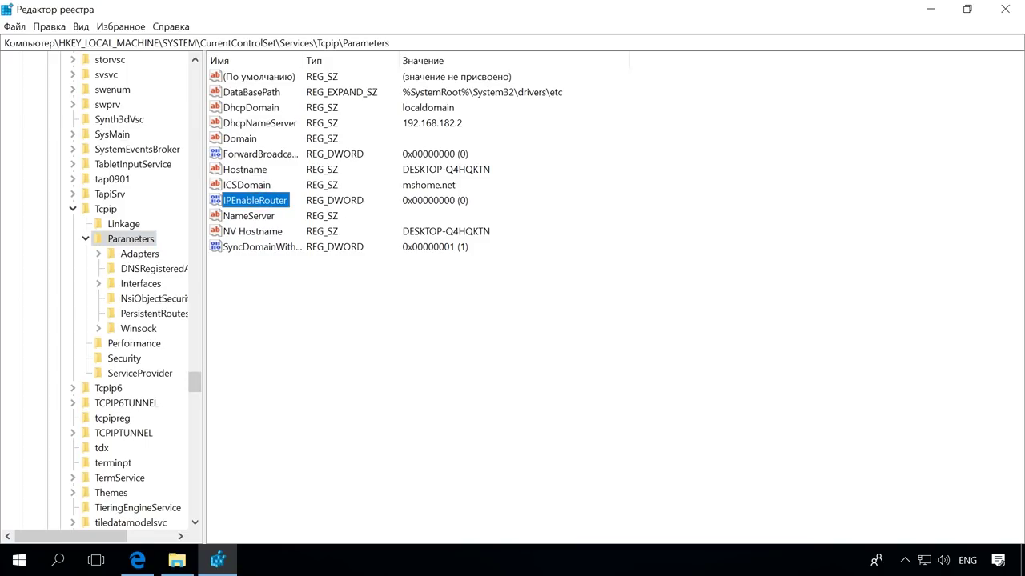
key(Return)
click(87, 158)
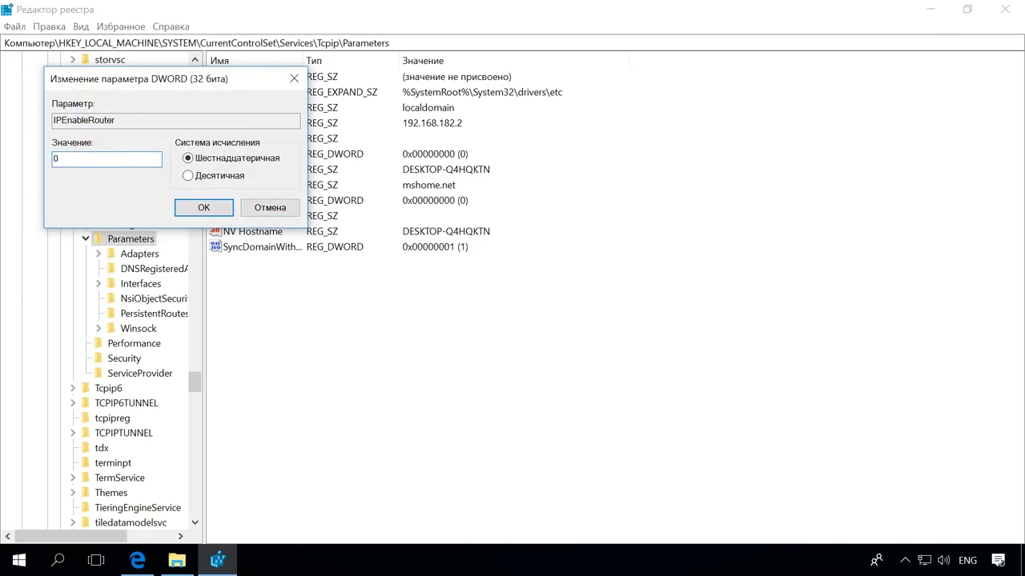
key(BackSpace)
text(1)
key(Return)
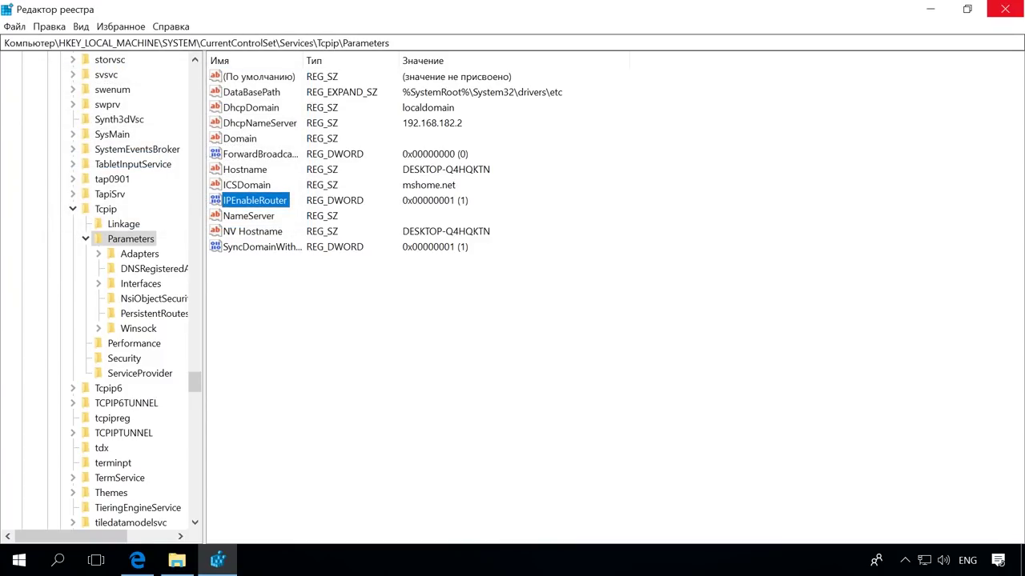
Close Registry Editor and restart Windows
click(1005, 9)
key(super+x)
key(u)
key(r)
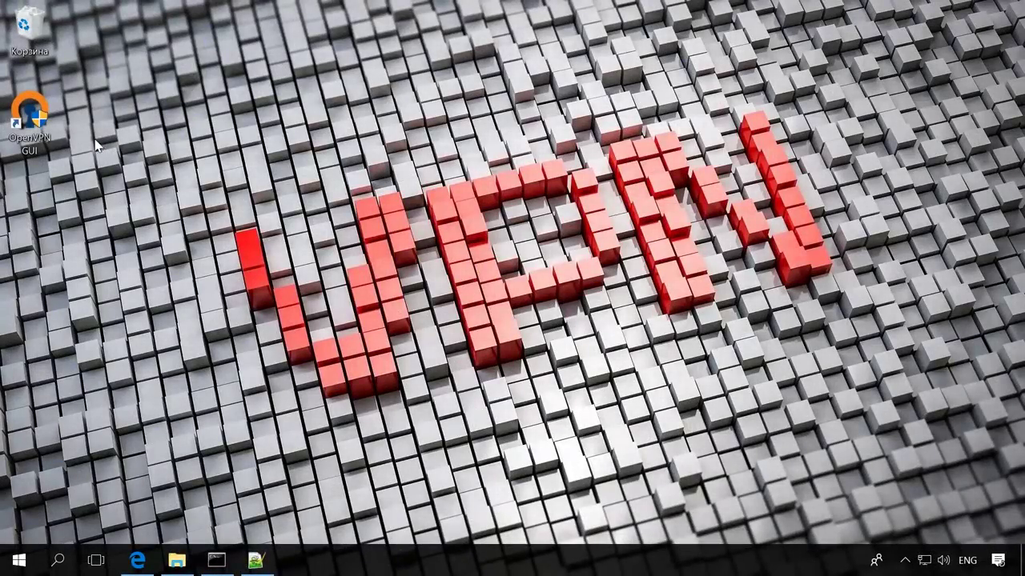
Start OpenVPN GUI and connect the Server tunnel from its tray icon
double_click(45, 116)
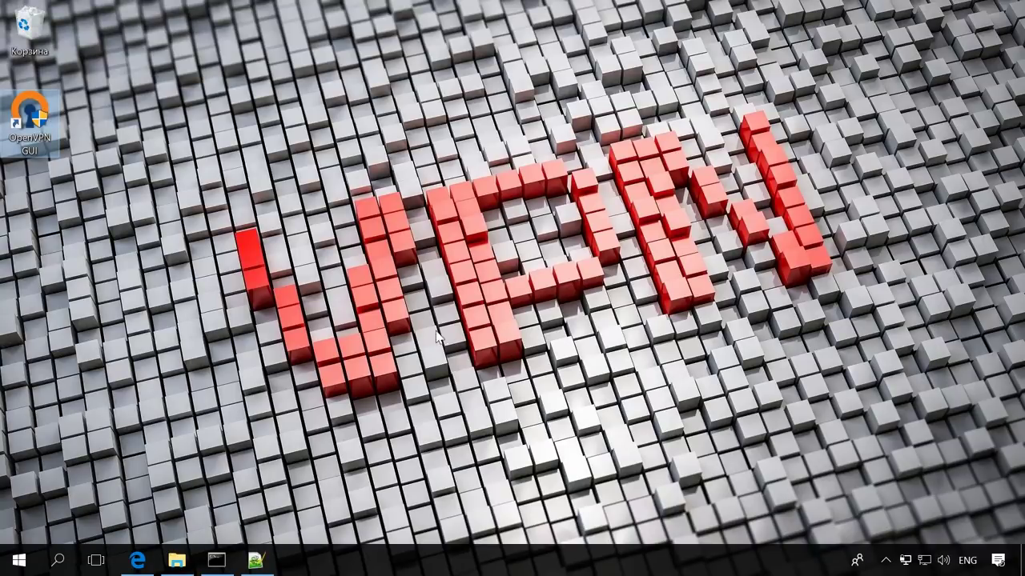
click(891, 560)
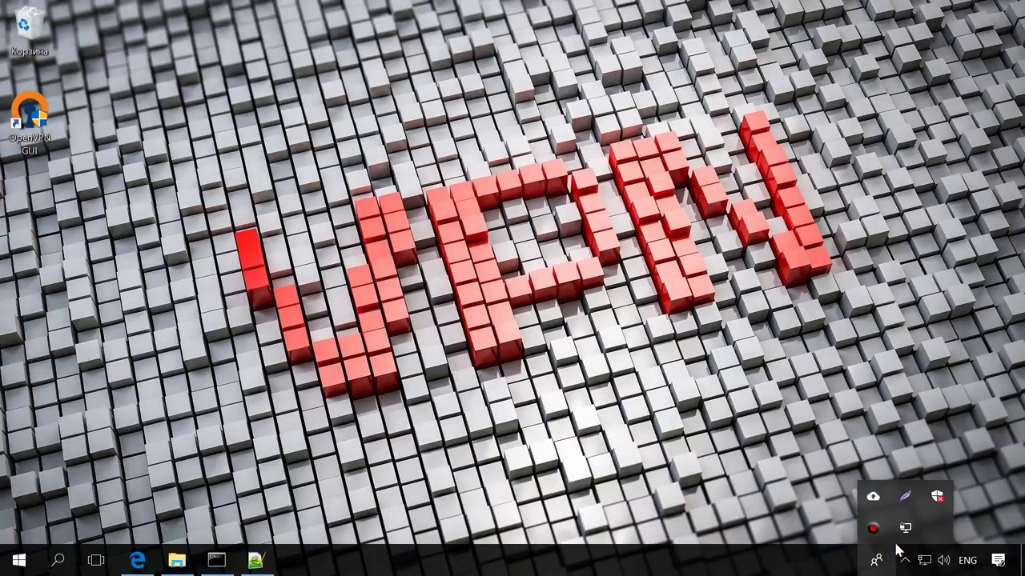
right_click(900, 529)
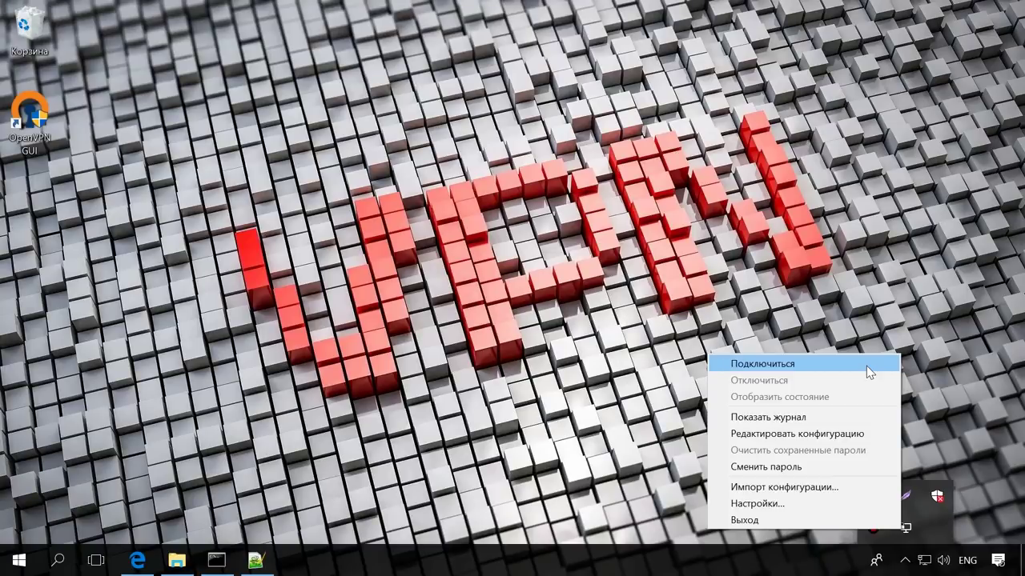
click(866, 366)
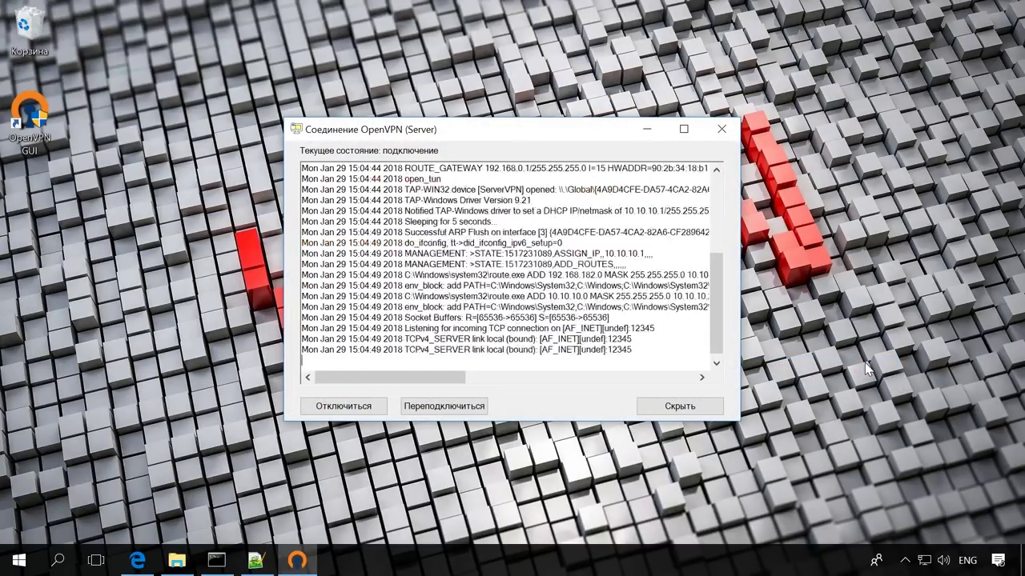
Show the Server connection status log maximized to confirm it connected
click(903, 560)
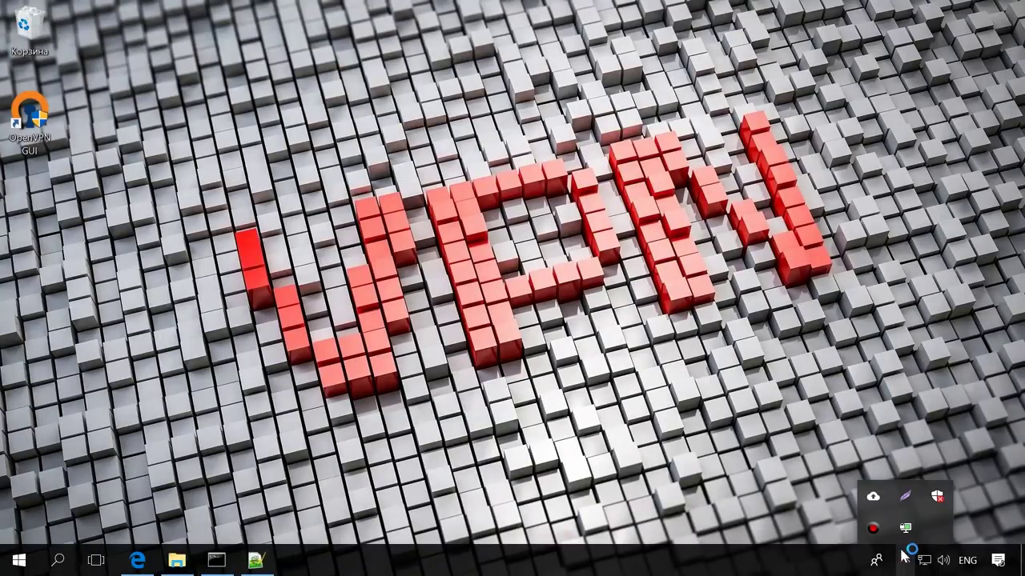
right_click(900, 529)
click(861, 397)
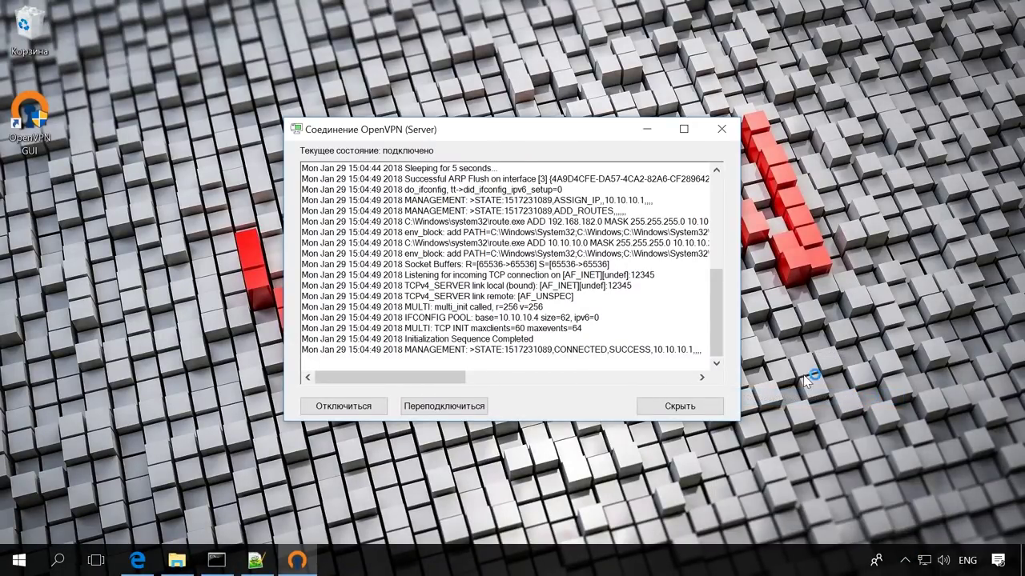
click(684, 129)
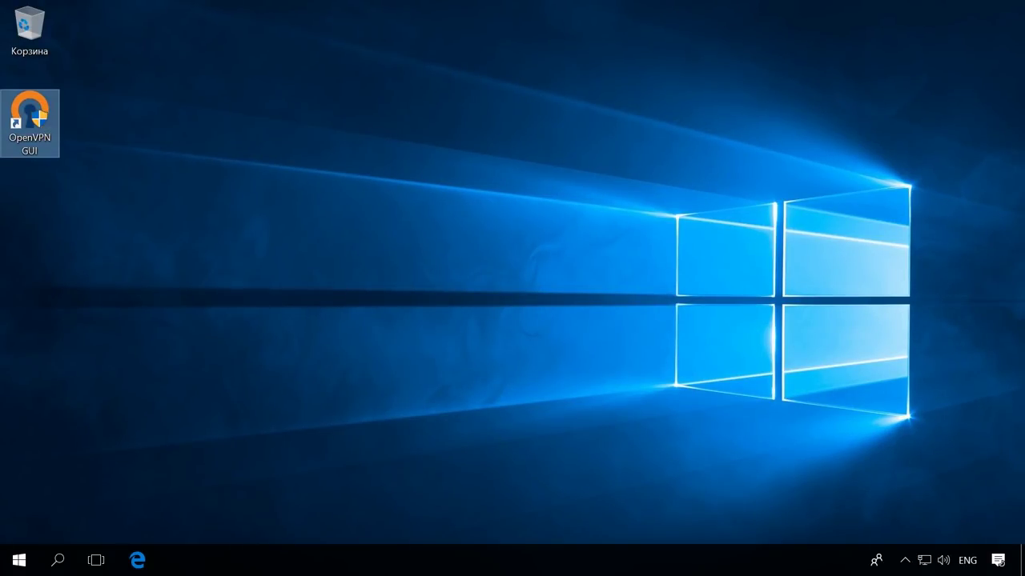
Connect the Client tunnel from the OpenVPN tray icon
click(904, 560)
right_click(889, 526)
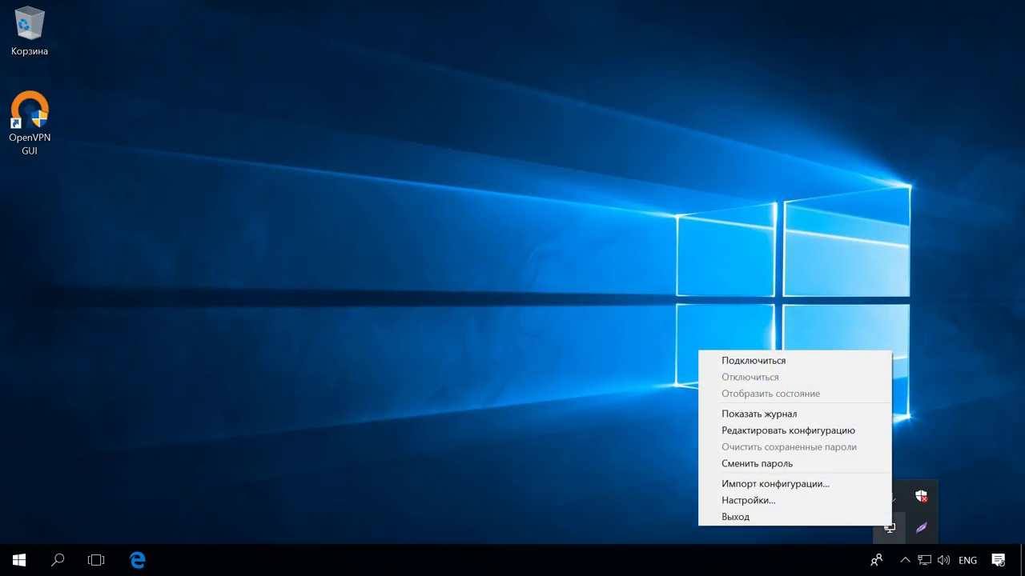
click(755, 359)
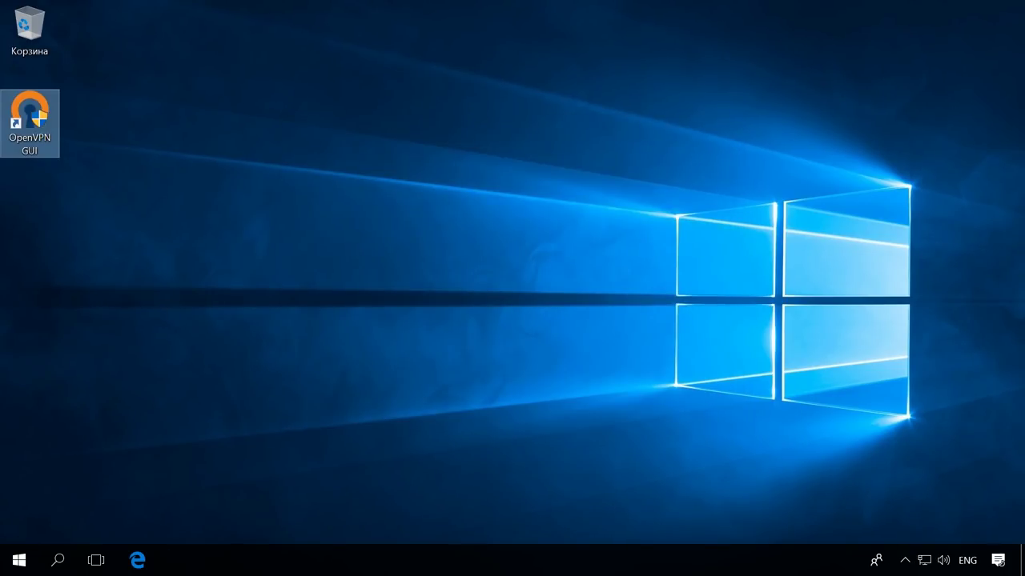
View the Client log maximized to confirm address 10.10.10.5, then minimize it
click(905, 560)
right_click(917, 489)
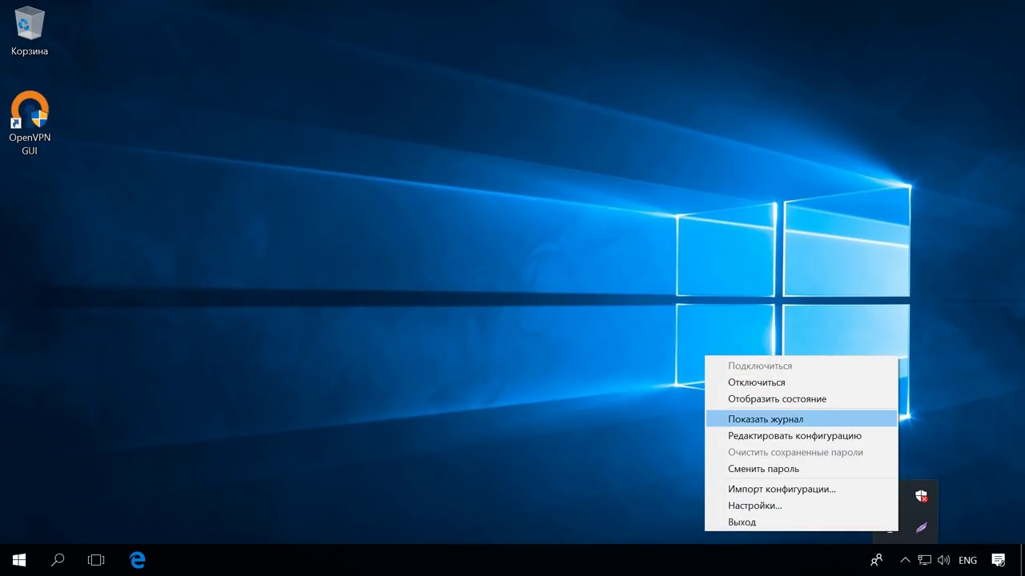
click(768, 419)
click(684, 129)
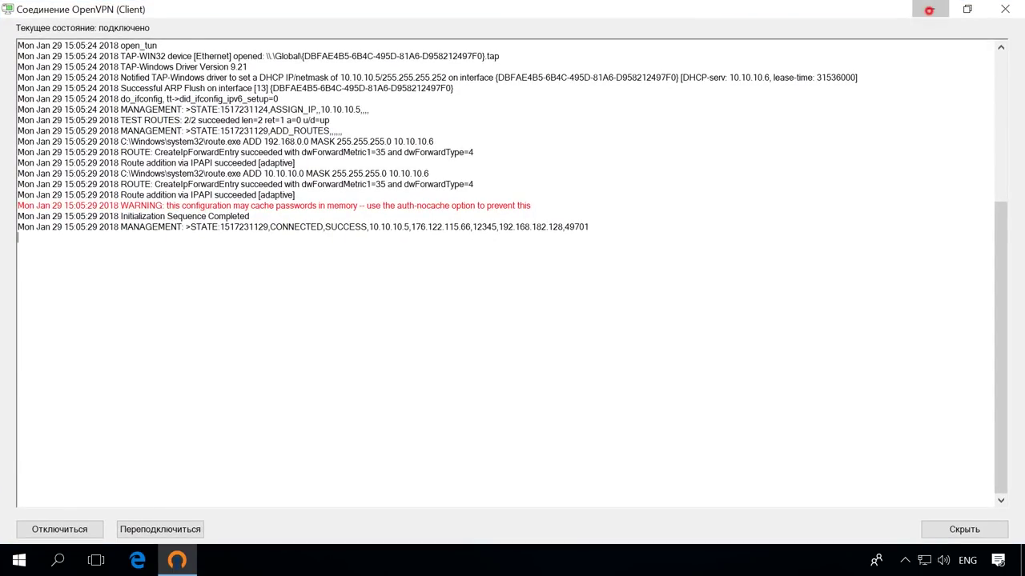
click(931, 9)
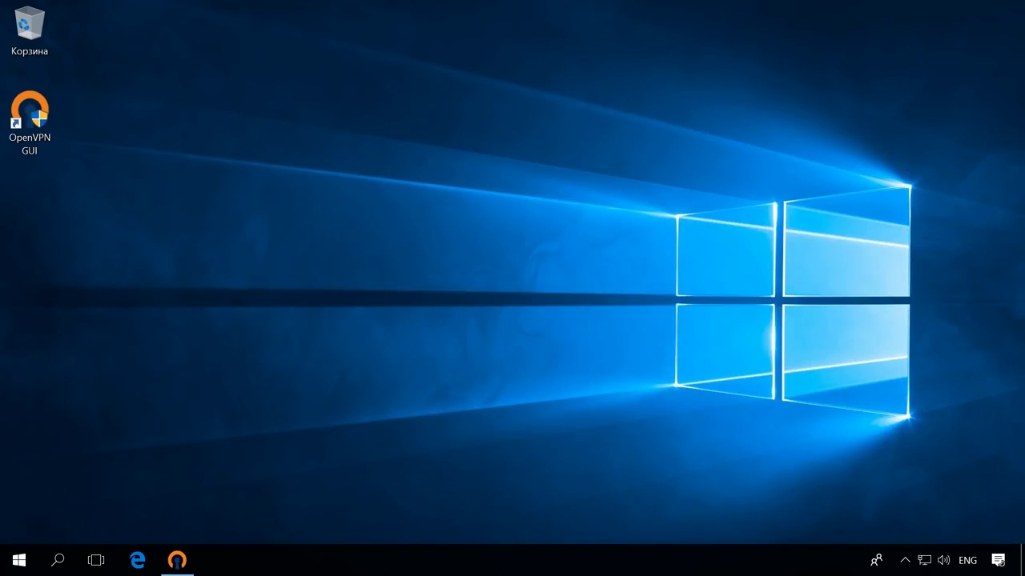
click(58, 561)
Open Command Prompt via search and ping 10.10.10.1
text(c)
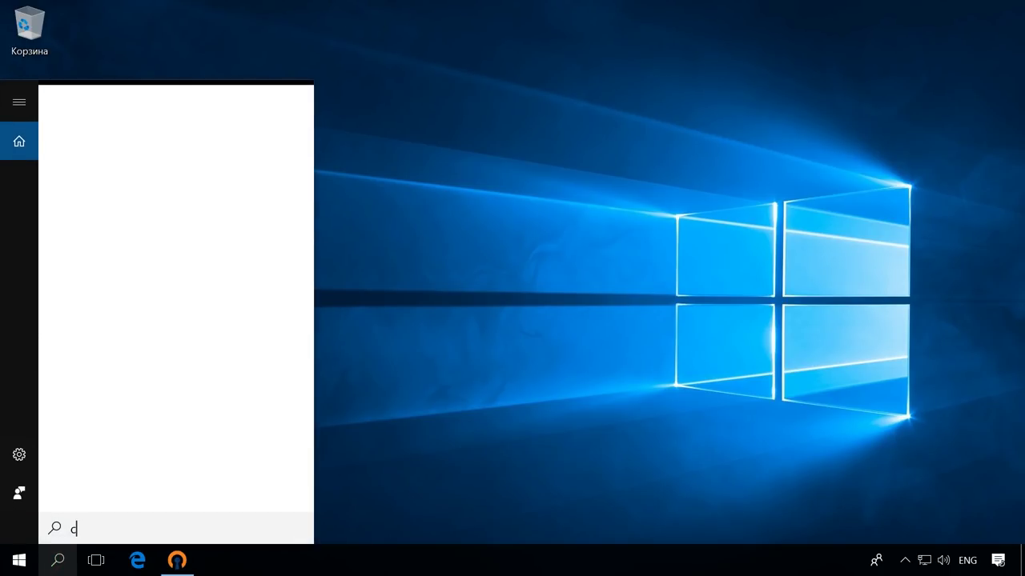
text(md)
key(Return)
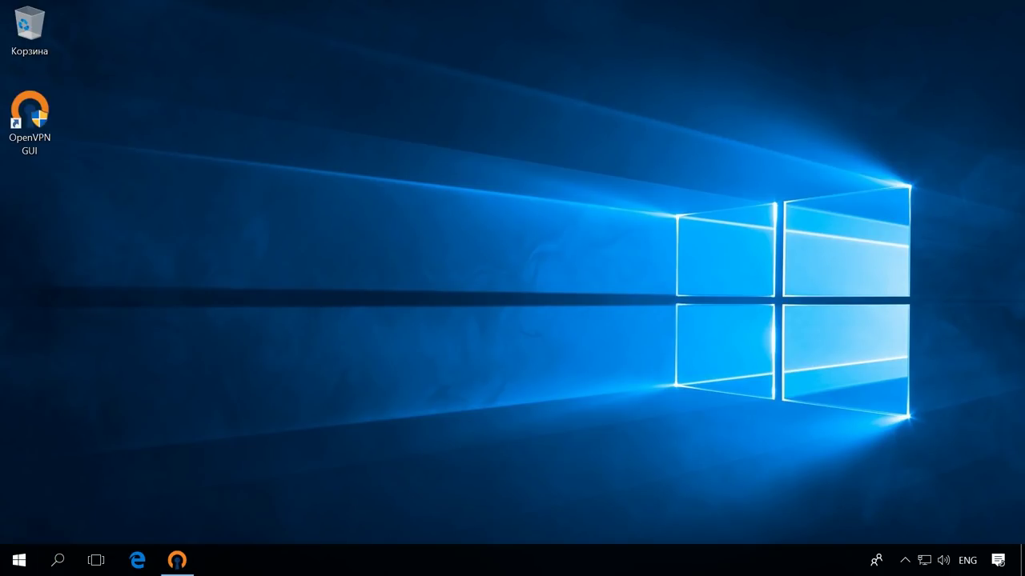
text(pi)
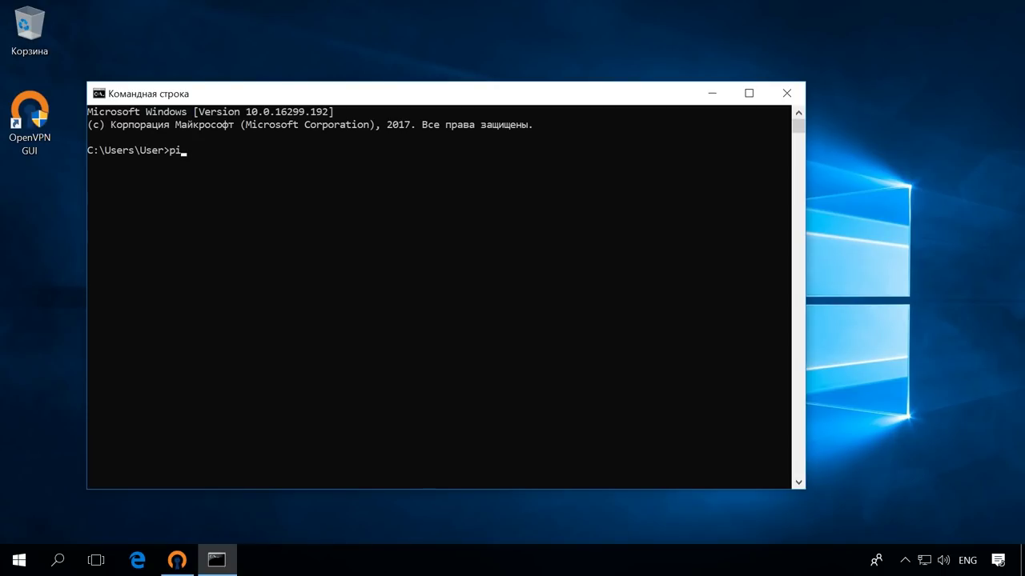
text(ng 10.10.10.1)
key(Return)
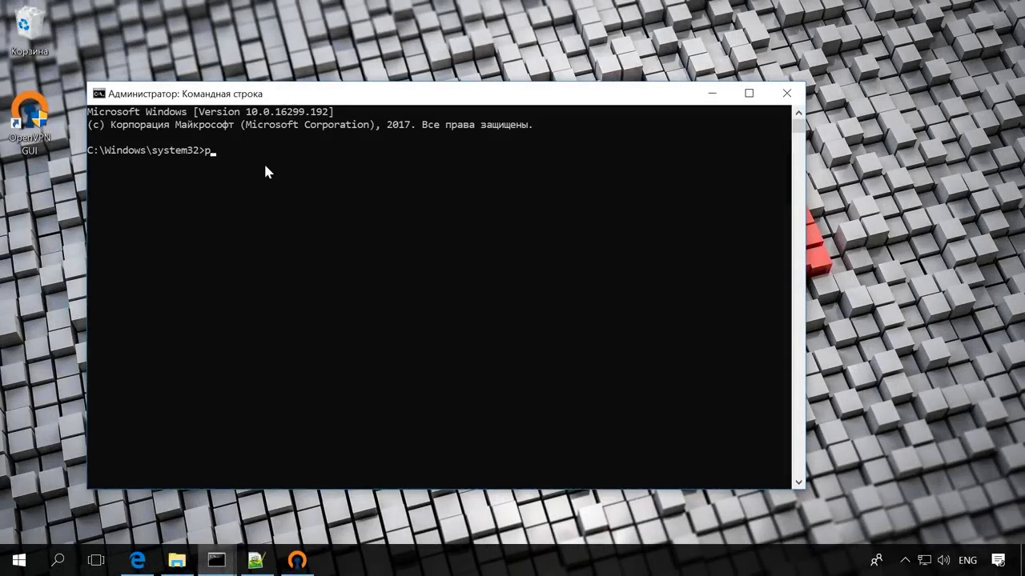
Ping 10.10.10.5 from the other machine, then close the console
text(ping 10.10.10.5)
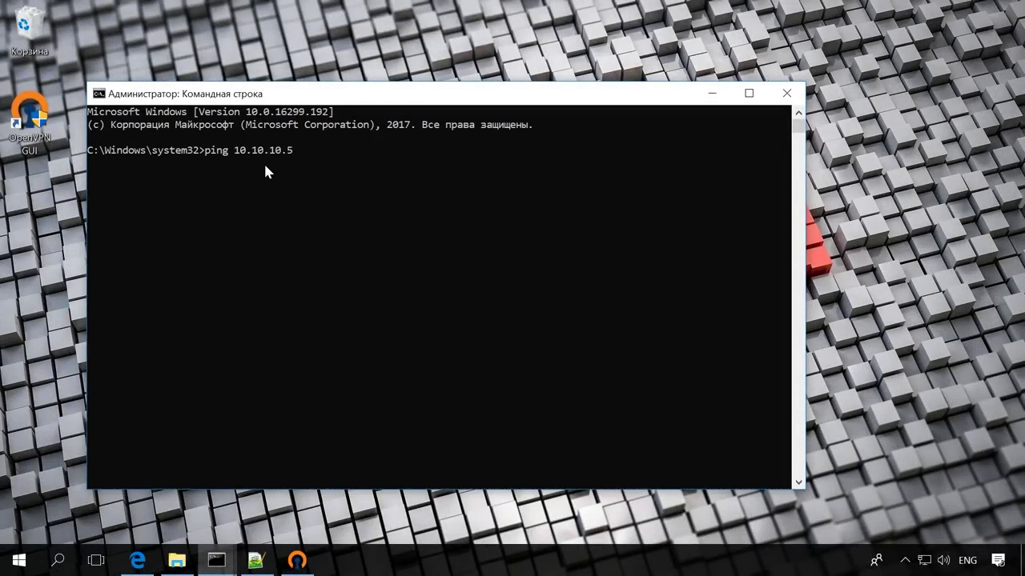
key(Return)
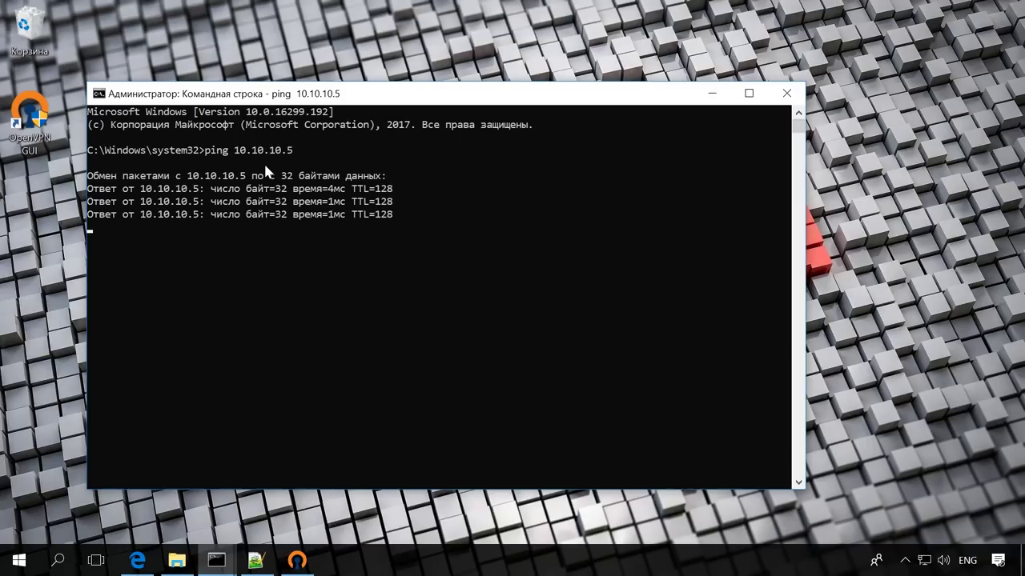
click(784, 96)
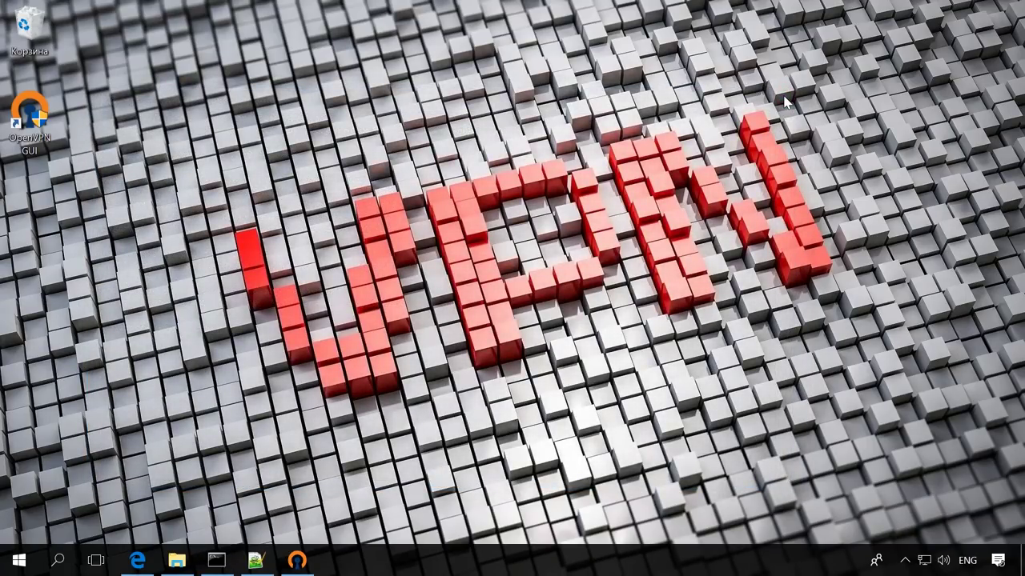
Open \\10.10.10.5 in File Explorer and sign in with the network username and password
key(super+e)
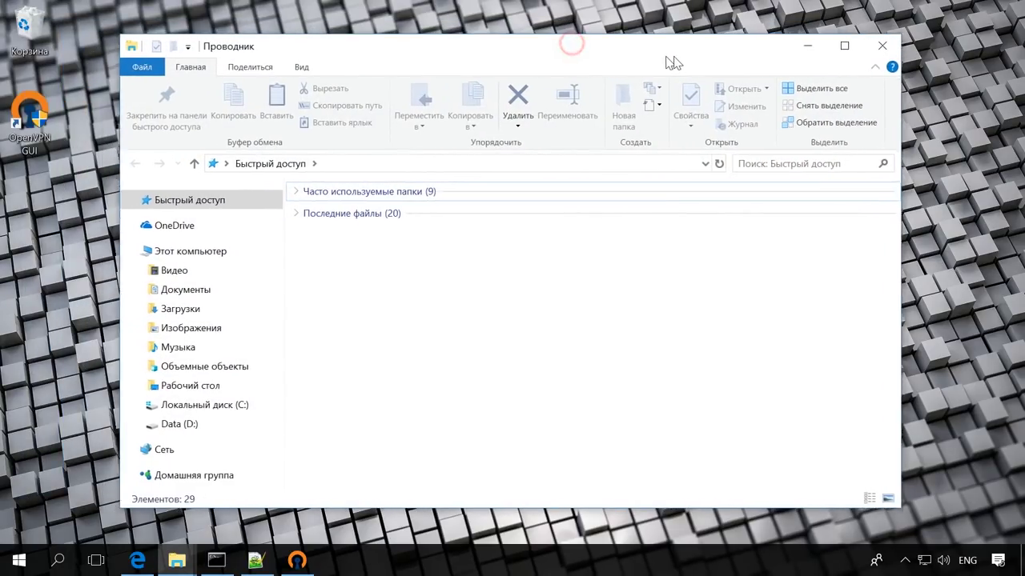
click(395, 163)
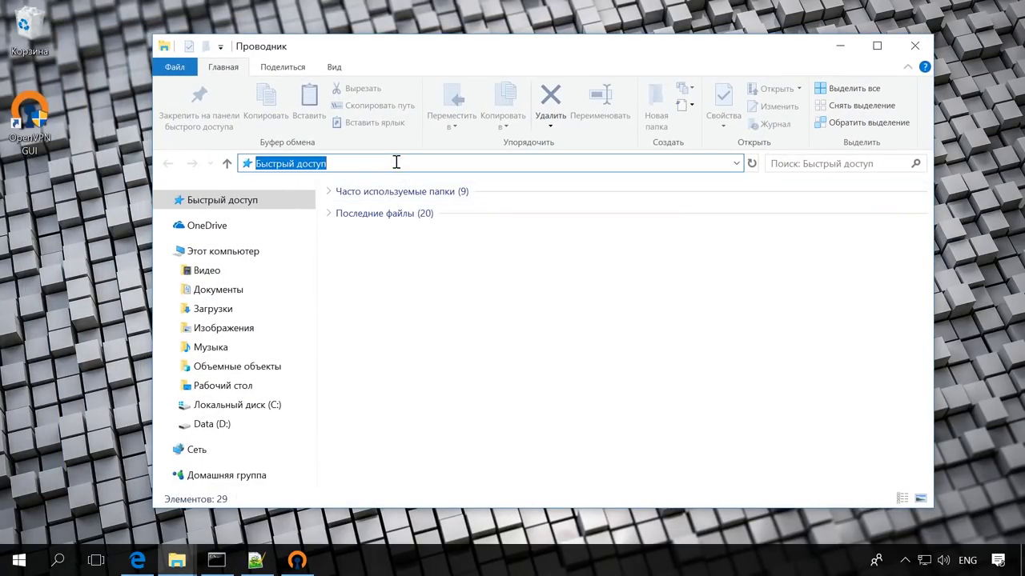
text(\\10.1)
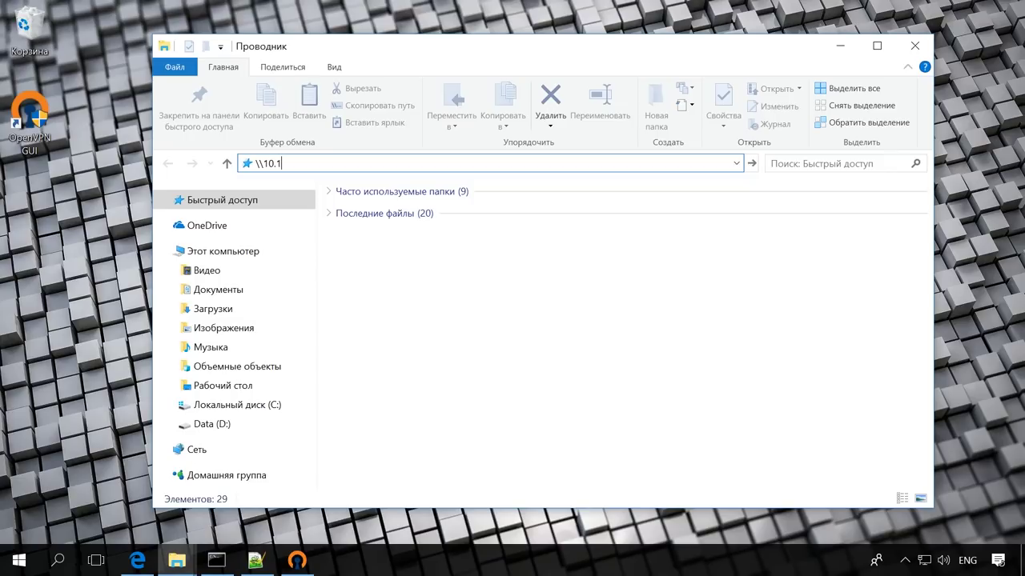
text(0.10.5)
key(Return)
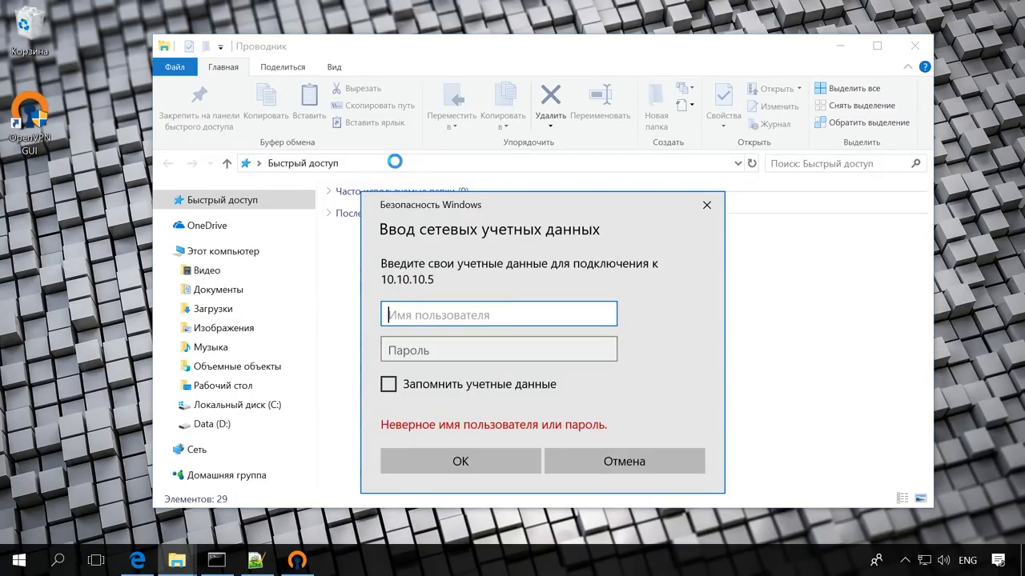
text(U)
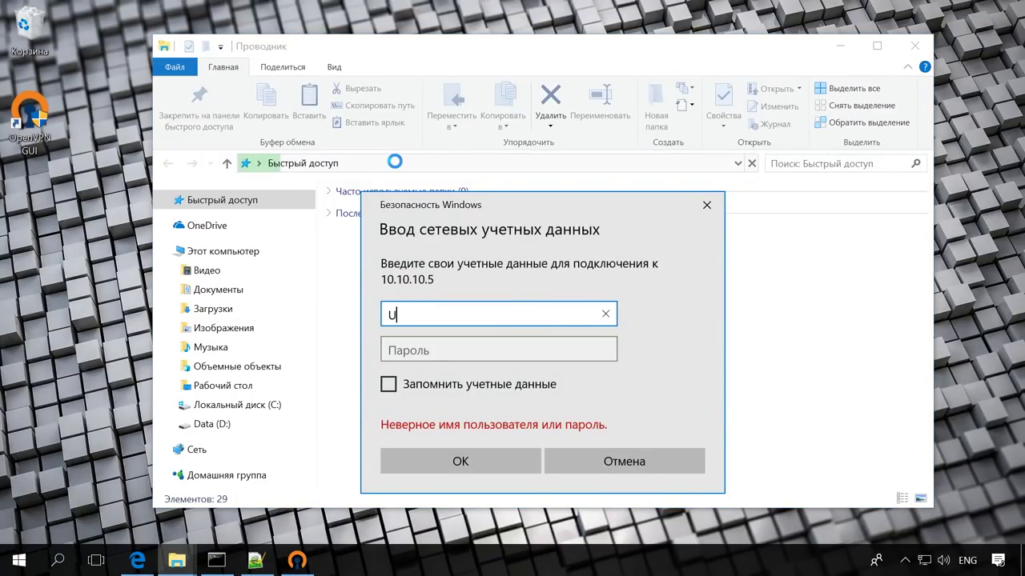
text(ser)
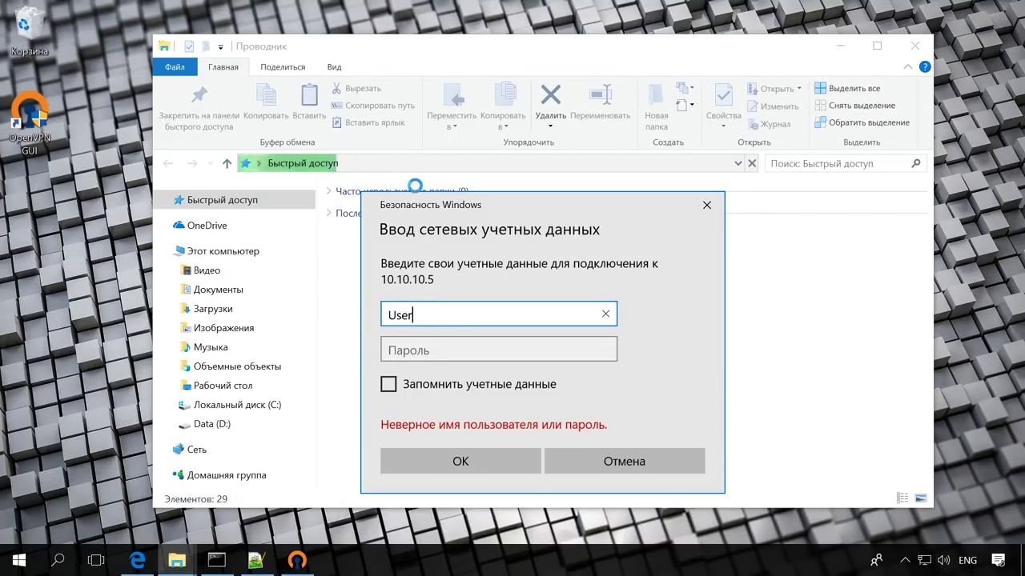
click(418, 349)
text(********)
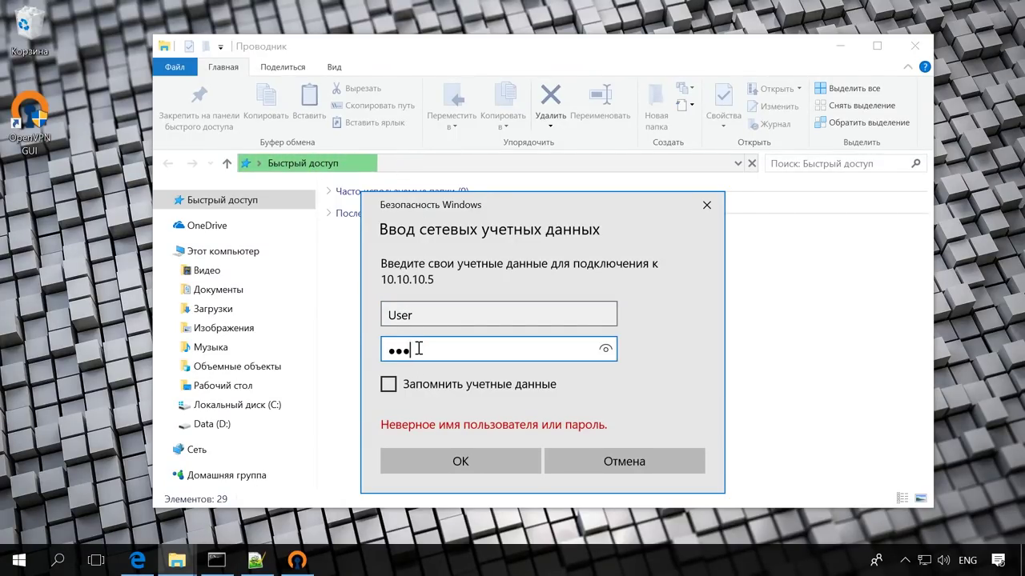
click(457, 459)
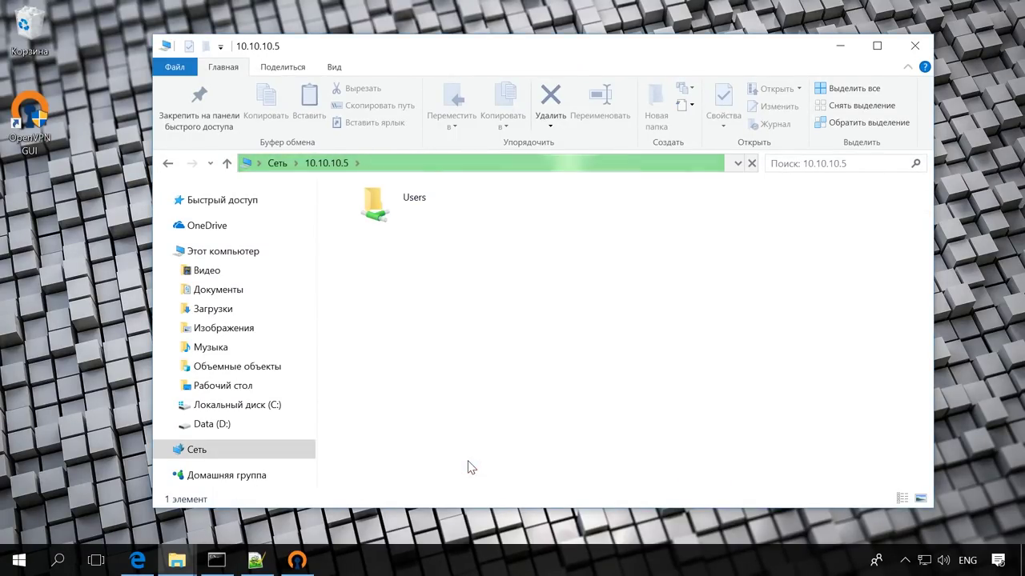
Browse into the Users share, the user's home folder and Документы
double_click(392, 220)
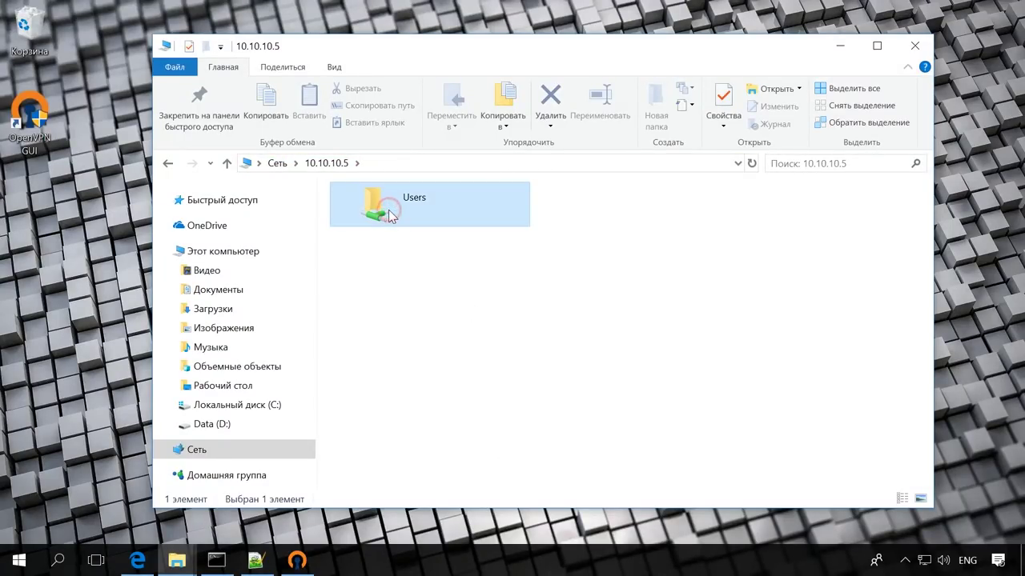
double_click(387, 237)
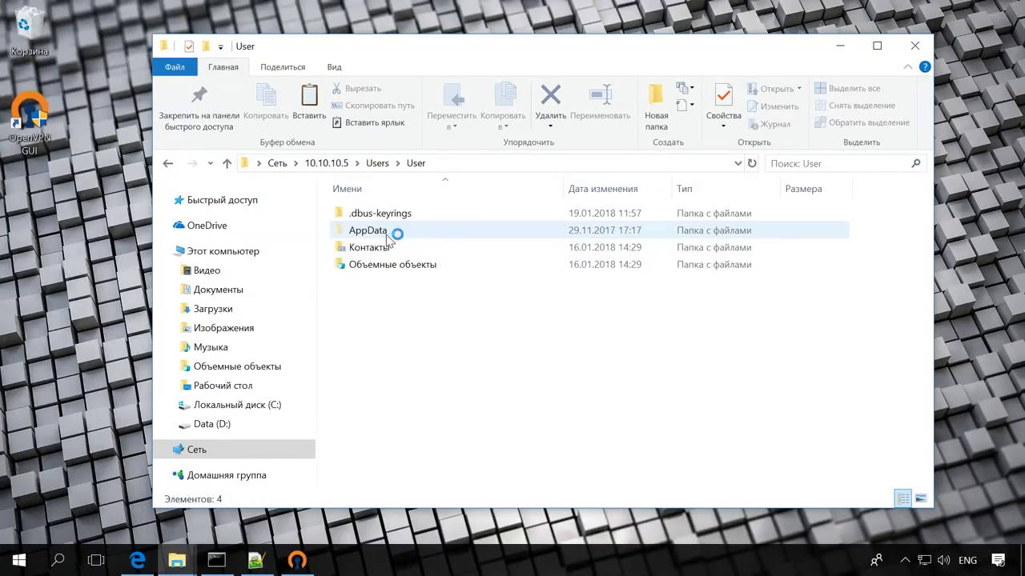
double_click(392, 316)
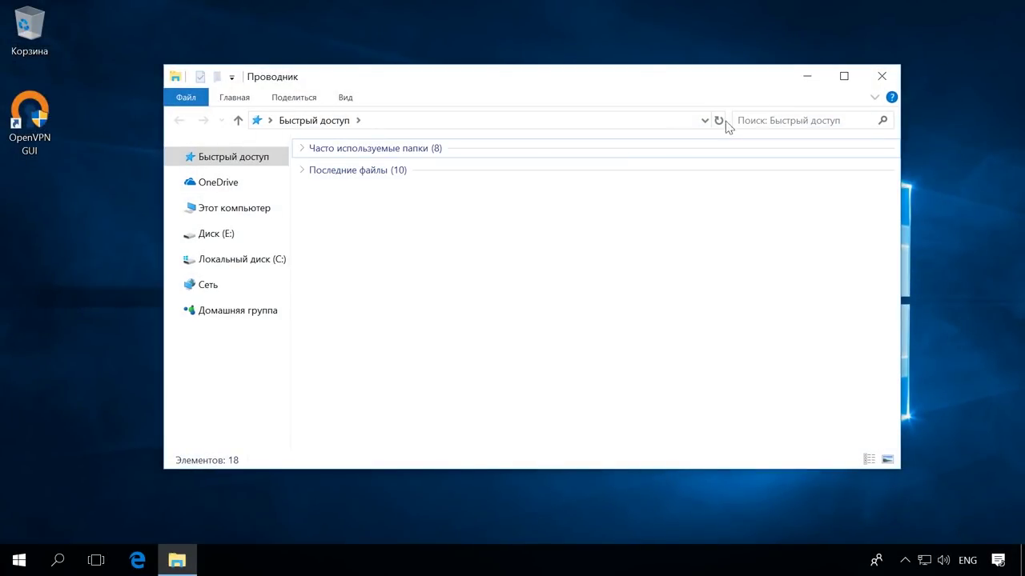
Go to \\10.10.10.1 and open the Server share
click(470, 121)
text(\\)
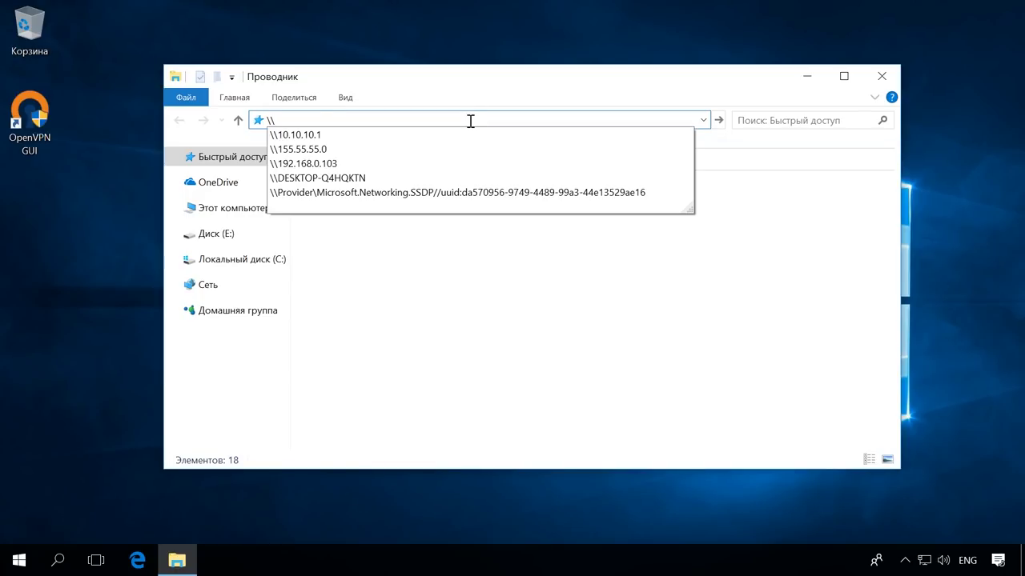
text(10.10.10.10.1)
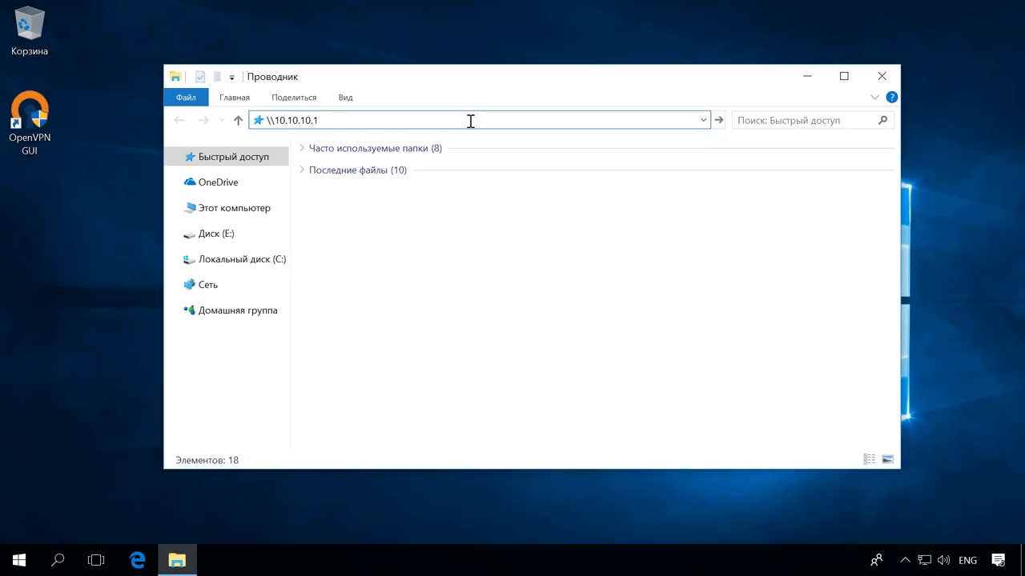
key(Return)
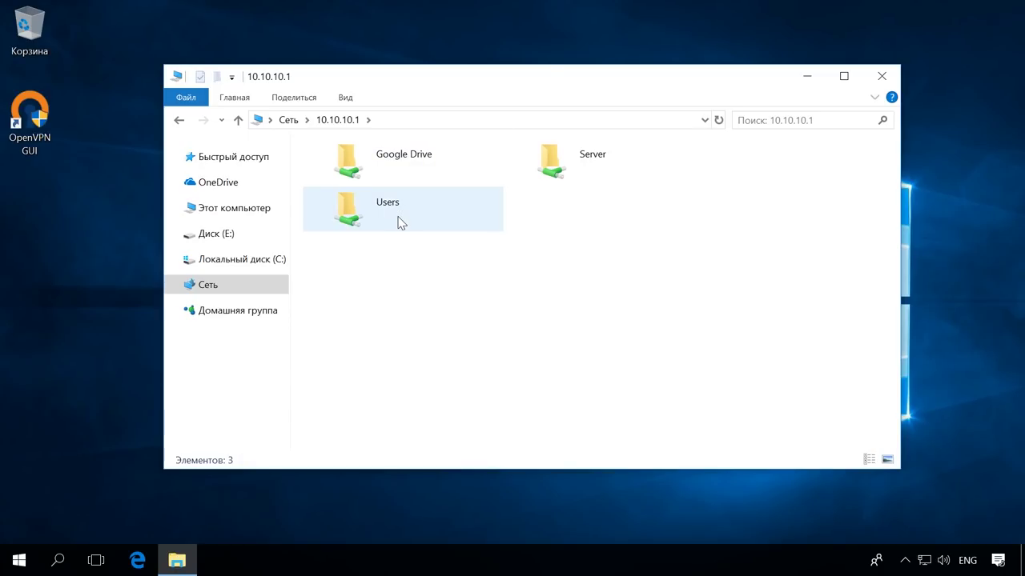
double_click(595, 156)
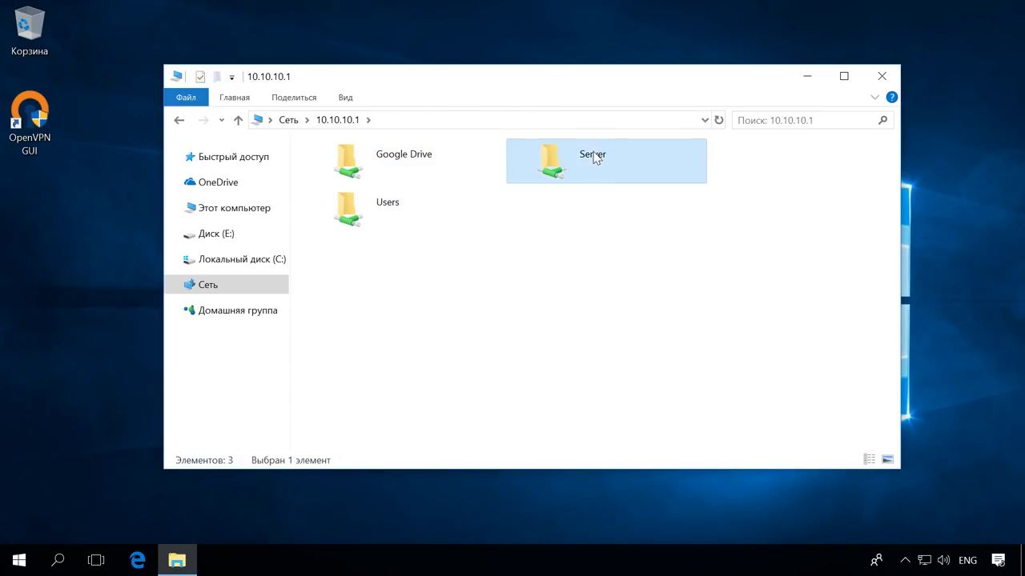